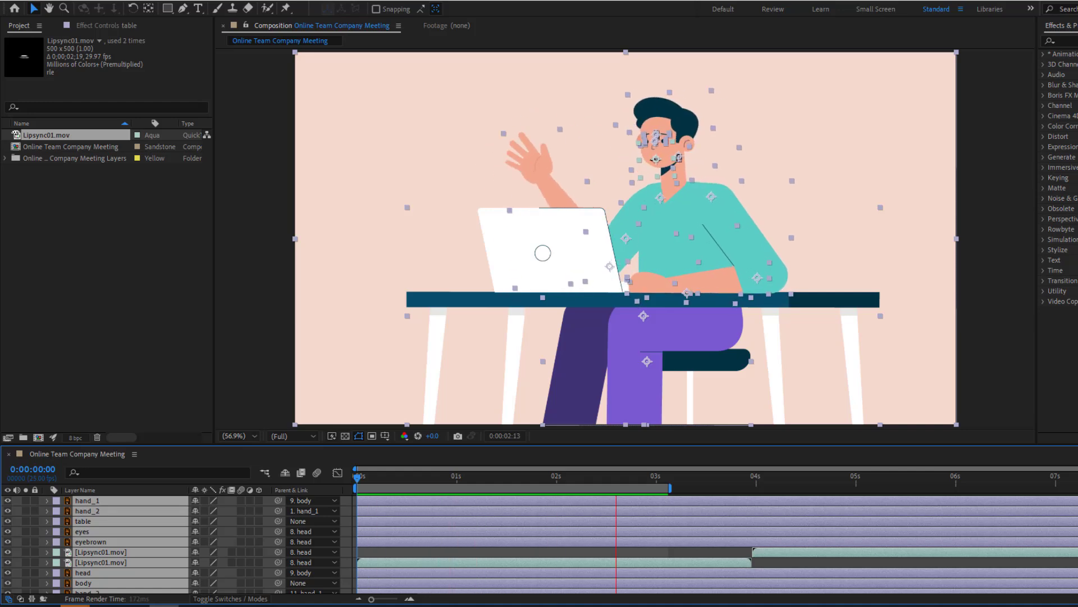
Move hand_1's anchor point to its shoulder end with the Pan Behind tool
{"action": "key", "text": "grave"}
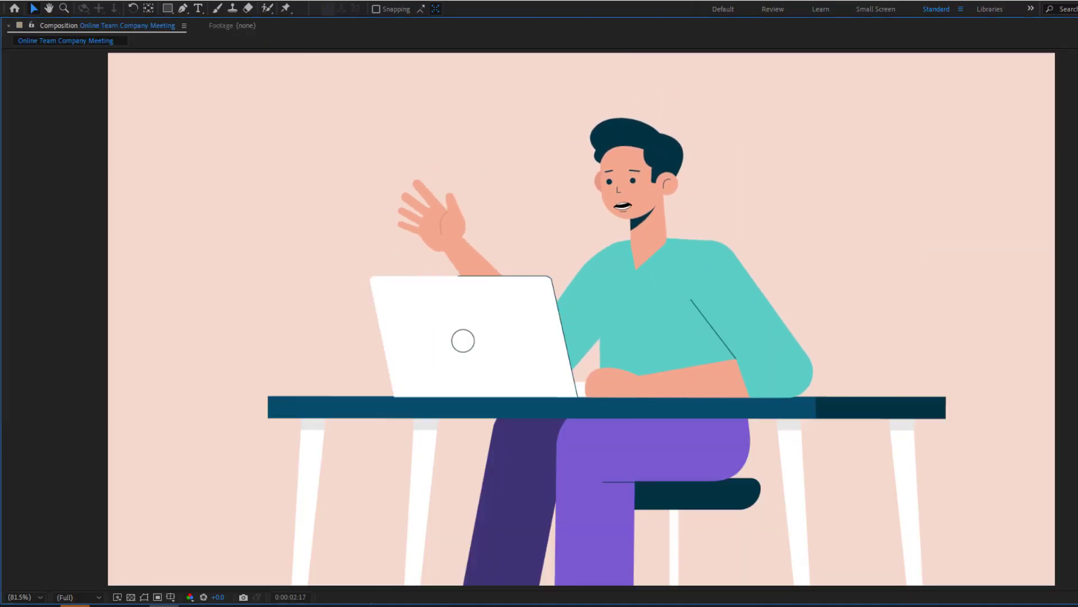
{"action": "key", "text": "grave"}
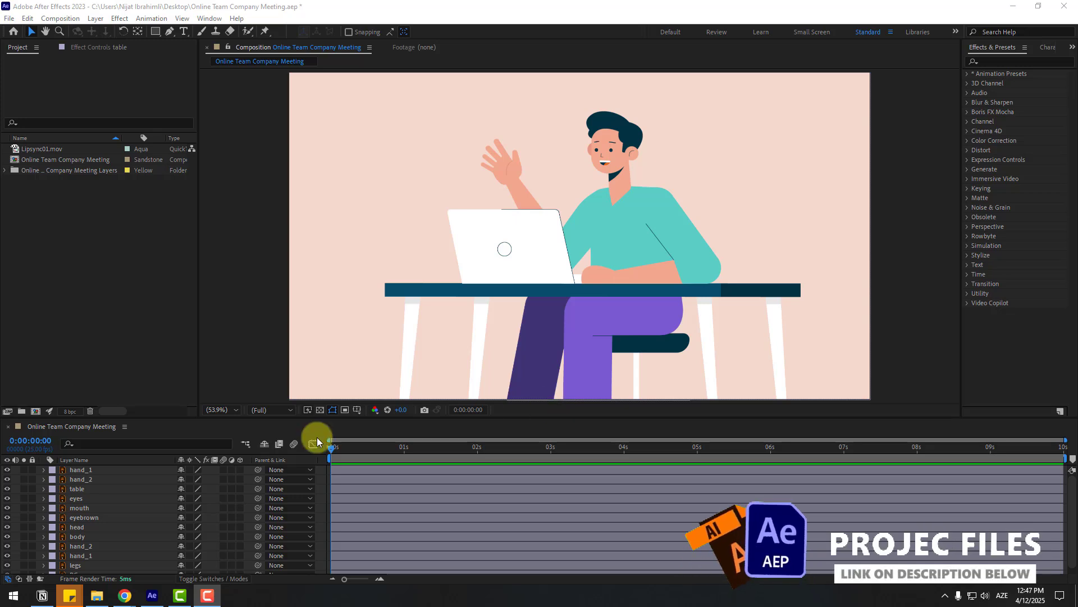
{"action": "left_click", "coordinate": [82, 470]}
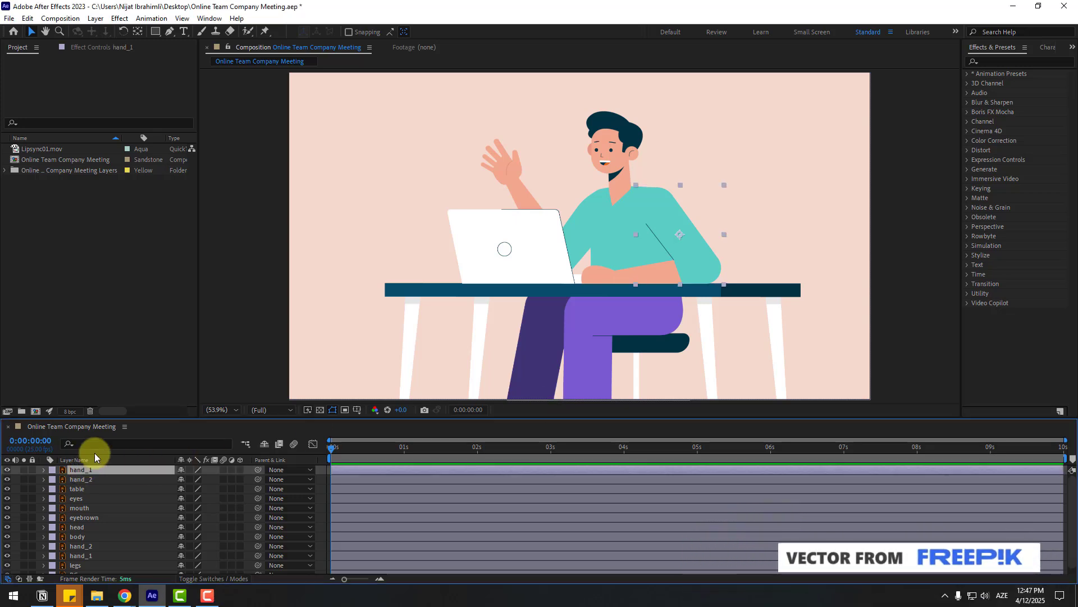
{"action": "left_click", "coordinate": [23, 470]}
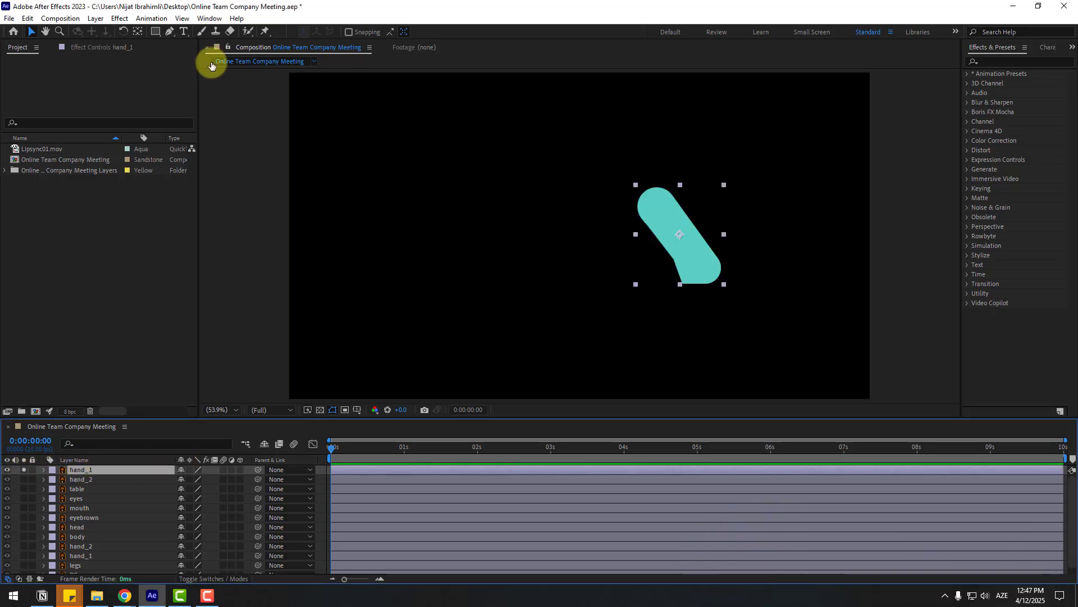
{"action": "left_click", "coordinate": [138, 32]}
{"action": "left_click_drag", "start_coordinate": [679, 234], "coordinate": [653, 200]}
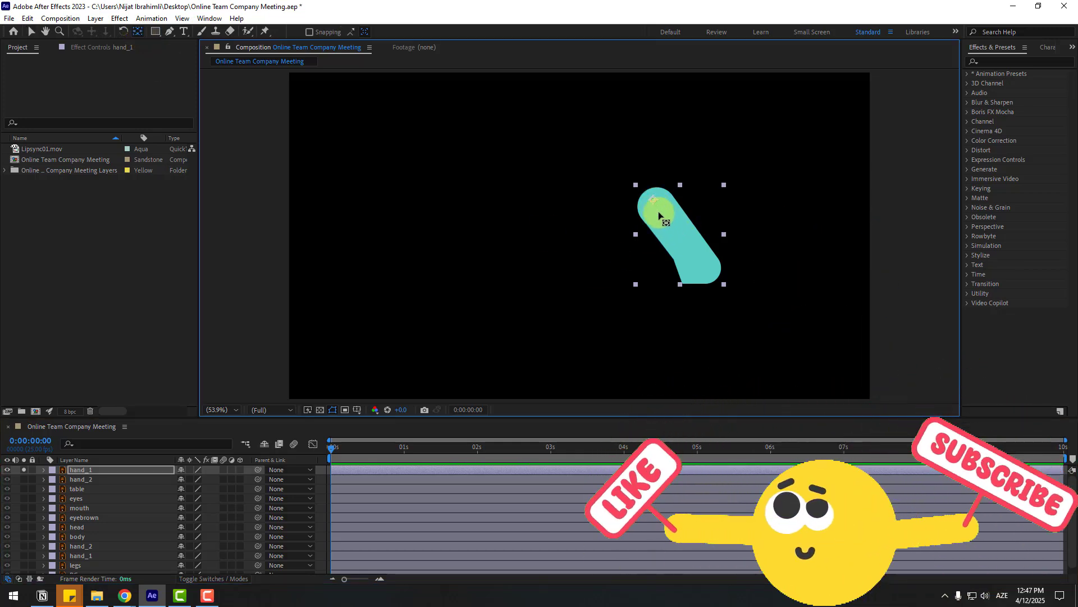
{"action": "left_click", "coordinate": [32, 32]}
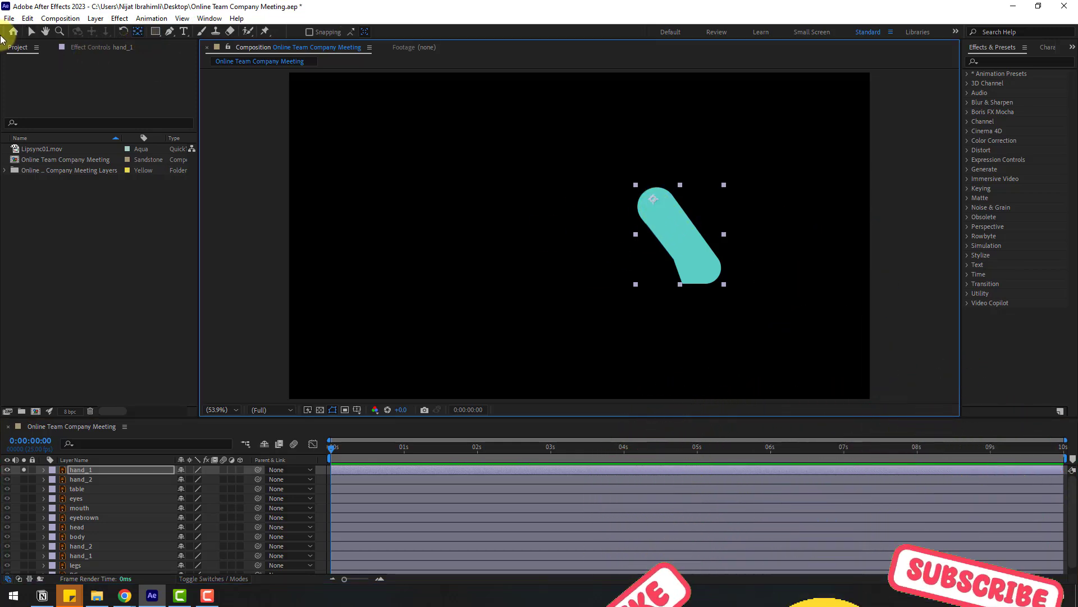
{"action": "left_click", "coordinate": [24, 470]}
Move hand_2's anchor point to its right end
{"action": "left_click", "coordinate": [73, 480]}
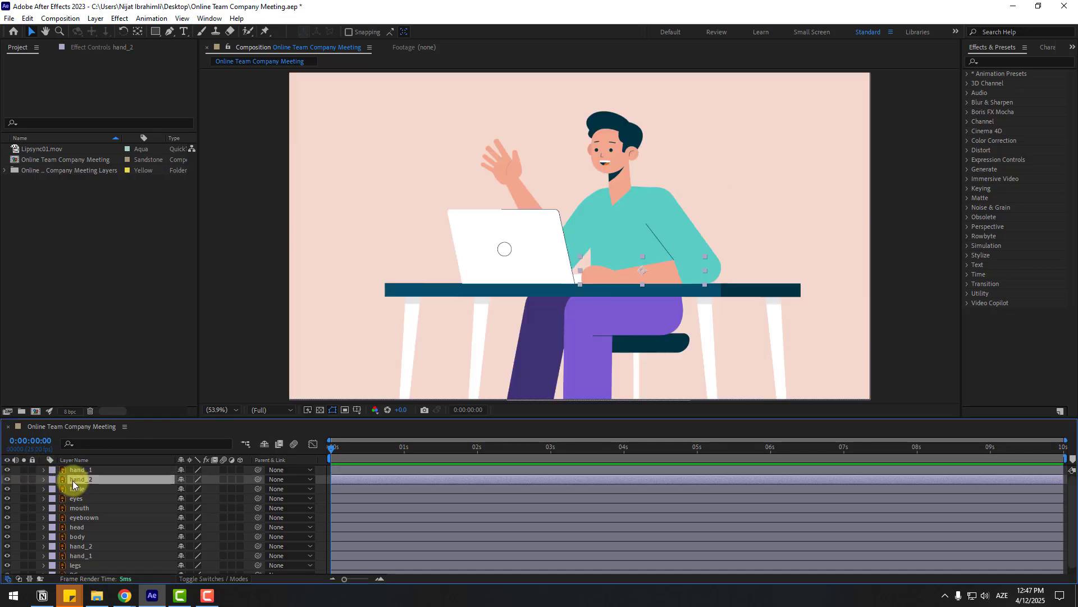
{"action": "left_click", "coordinate": [24, 479]}
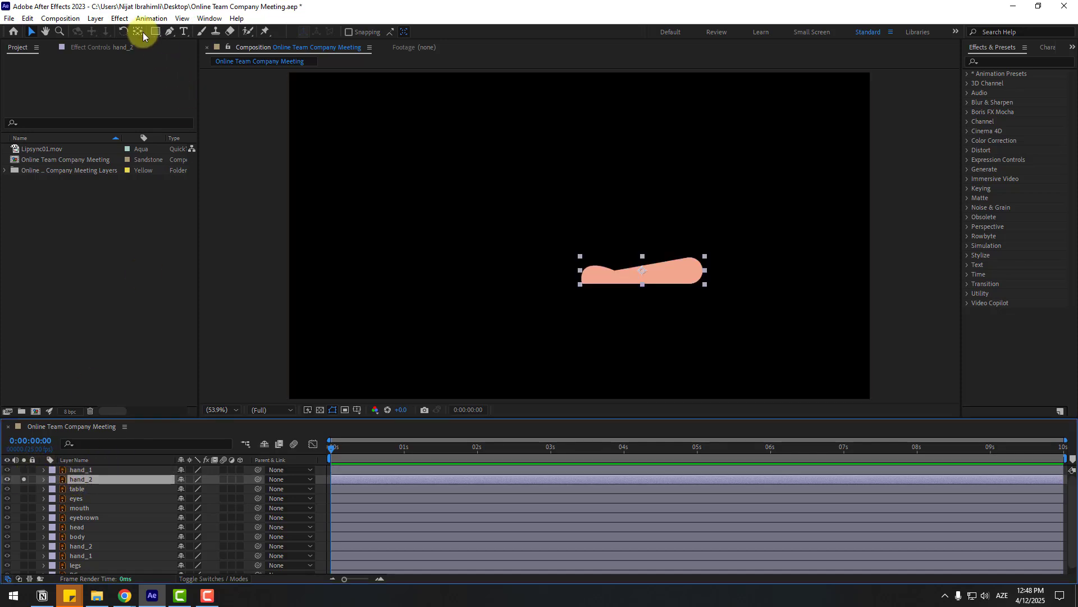
{"action": "left_click", "coordinate": [137, 32]}
{"action": "left_click_drag", "start_coordinate": [643, 270], "coordinate": [695, 275]}
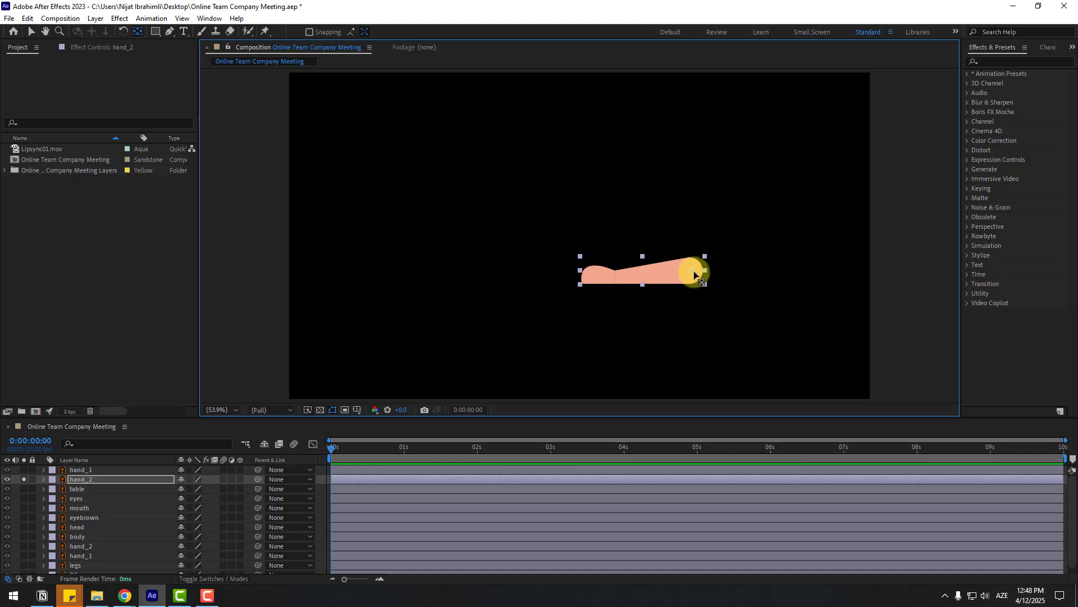
{"action": "left_click", "coordinate": [31, 32]}
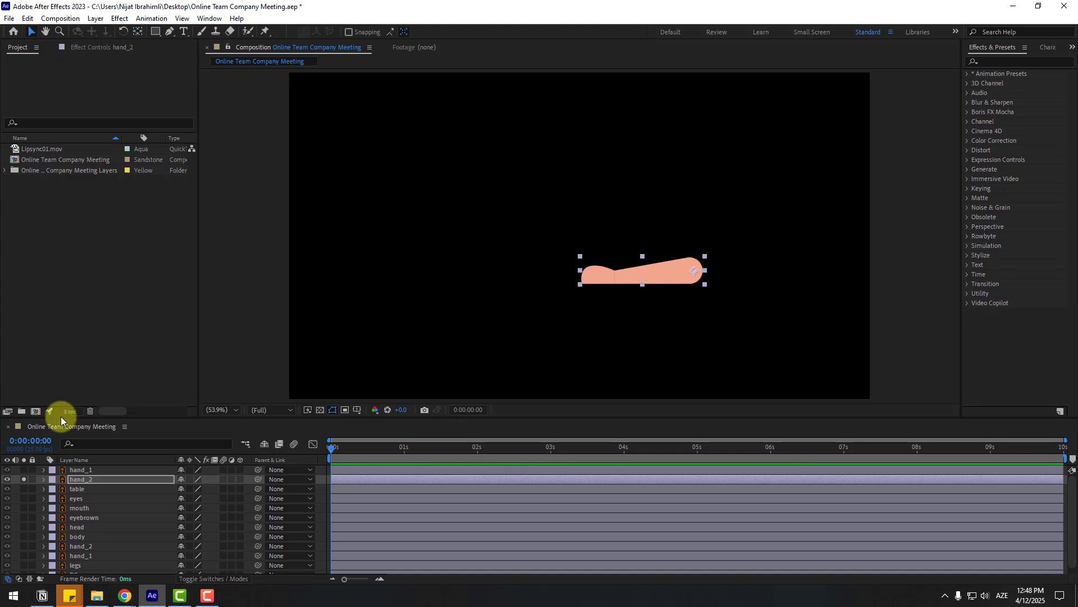
{"action": "left_click", "coordinate": [24, 479]}
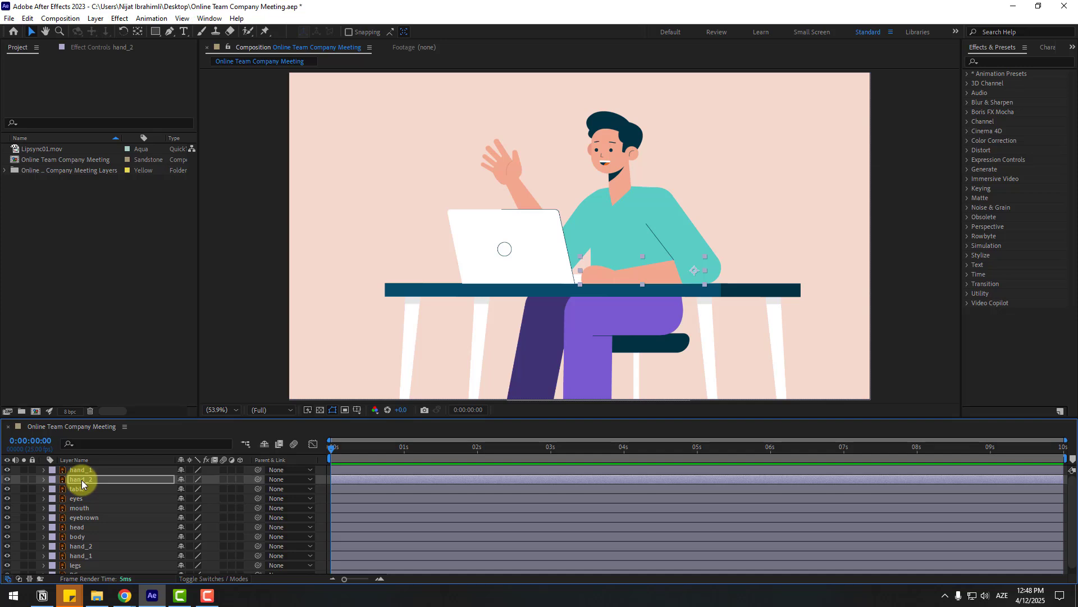
Parent hand_2 to hand_1 and hand_1 to body
{"action": "left_click_drag", "start_coordinate": [258, 479], "coordinate": [81, 471]}
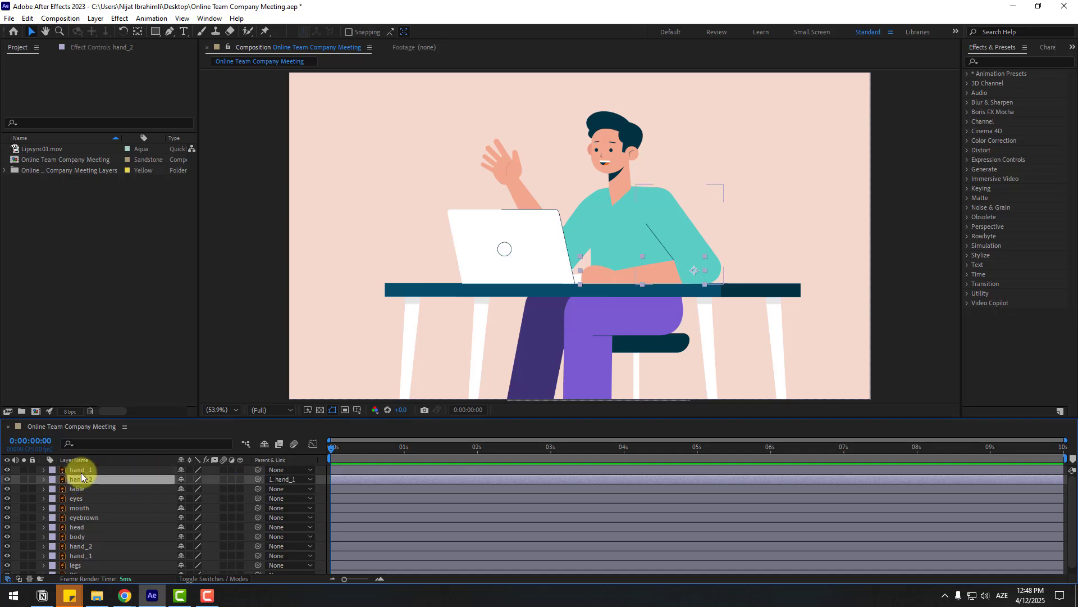
{"action": "left_click", "coordinate": [79, 469]}
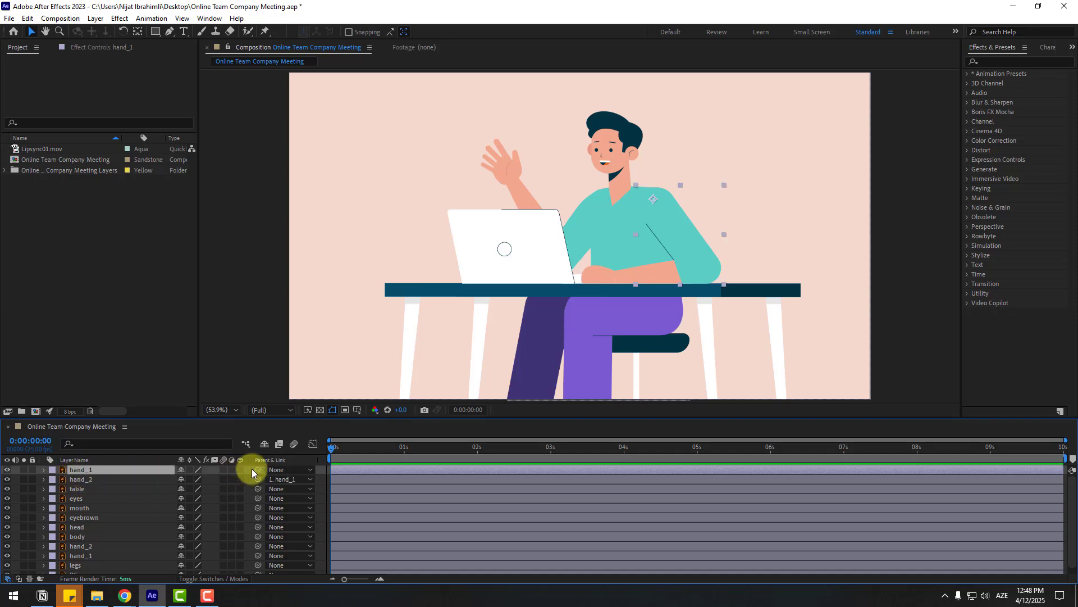
{"action": "left_click_drag", "start_coordinate": [257, 470], "coordinate": [83, 535]}
Move the waving upper arm's (hand_1) anchor to its top end
{"action": "left_click", "coordinate": [91, 556]}
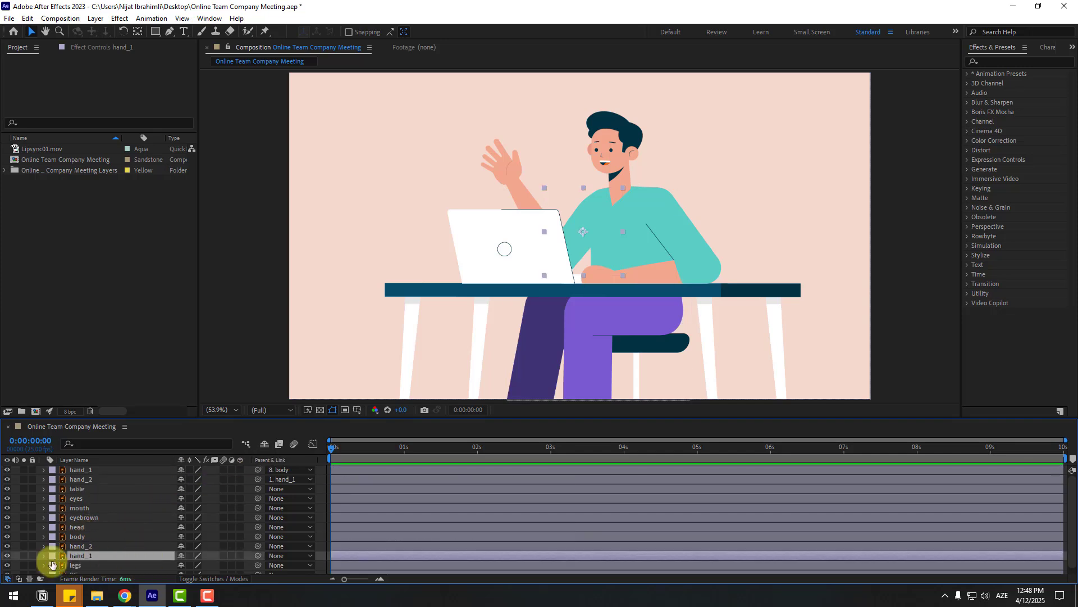
{"action": "left_click", "coordinate": [25, 557]}
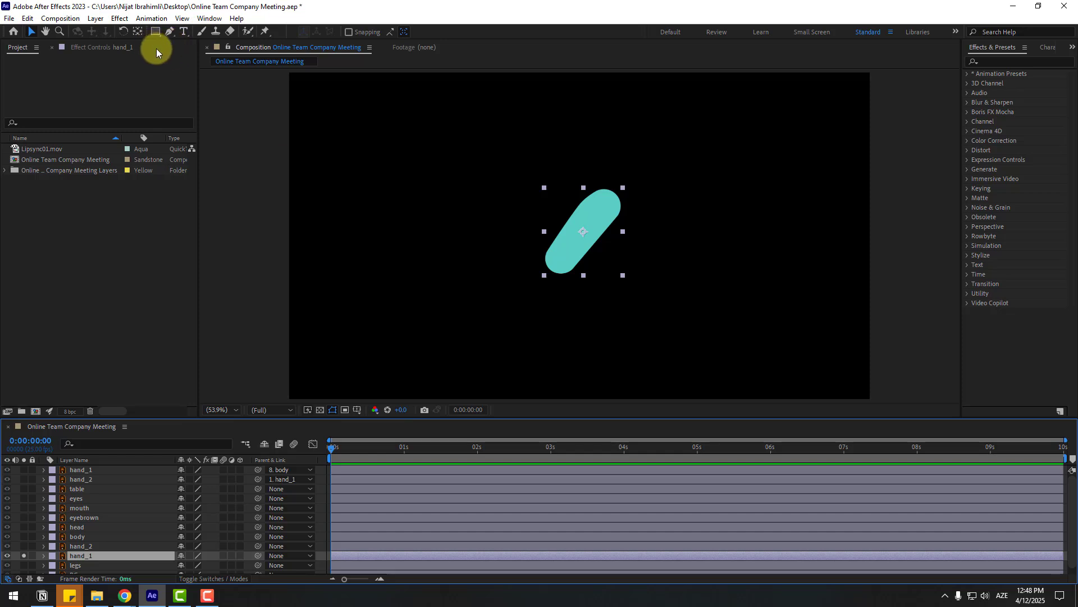
{"action": "left_click", "coordinate": [139, 33]}
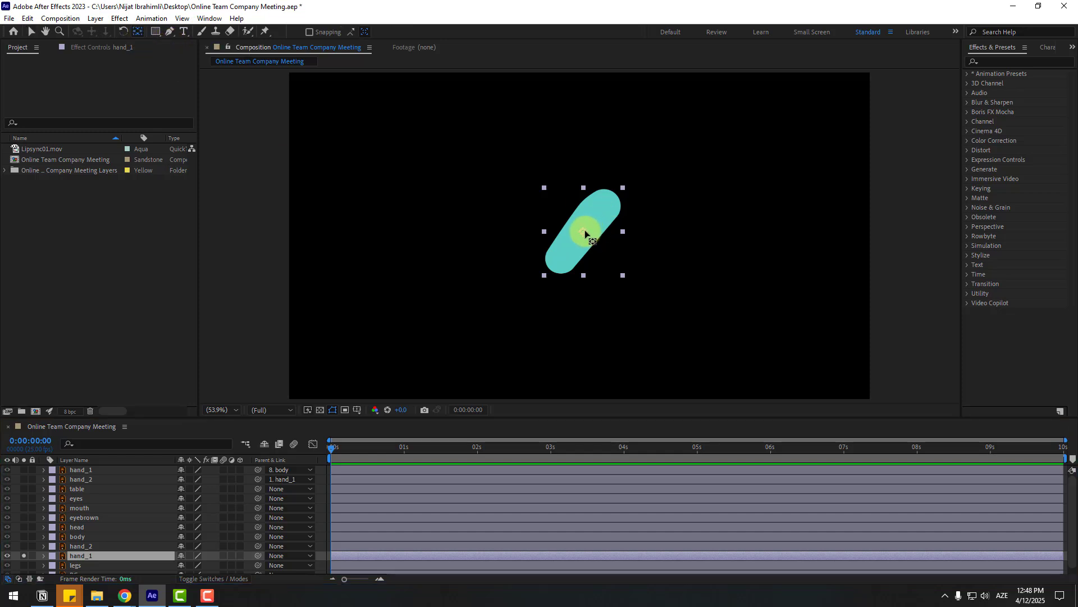
{"action": "left_click_drag", "start_coordinate": [583, 231], "coordinate": [606, 206]}
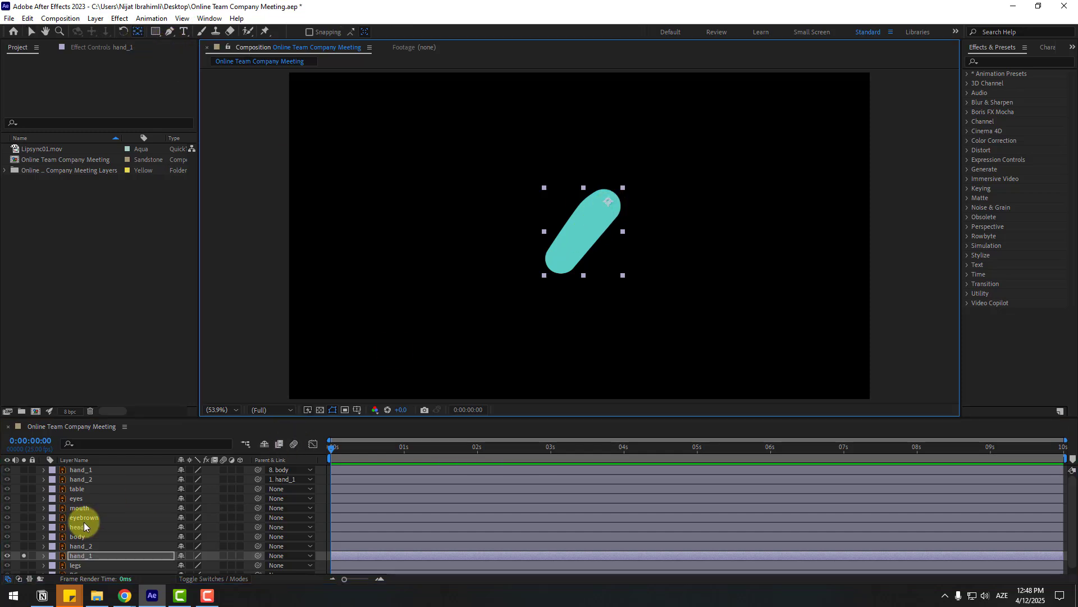
{"action": "left_click", "coordinate": [31, 33]}
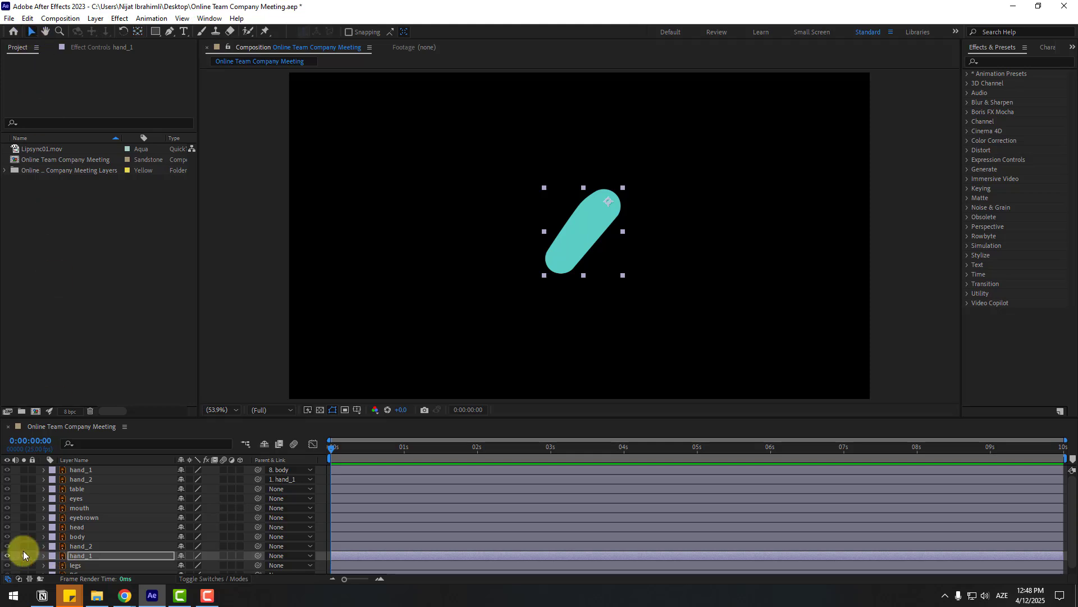
{"action": "left_click", "coordinate": [23, 555]}
Move the waving forearm's (hand_2) anchor to its elbow end
{"action": "left_click", "coordinate": [64, 546]}
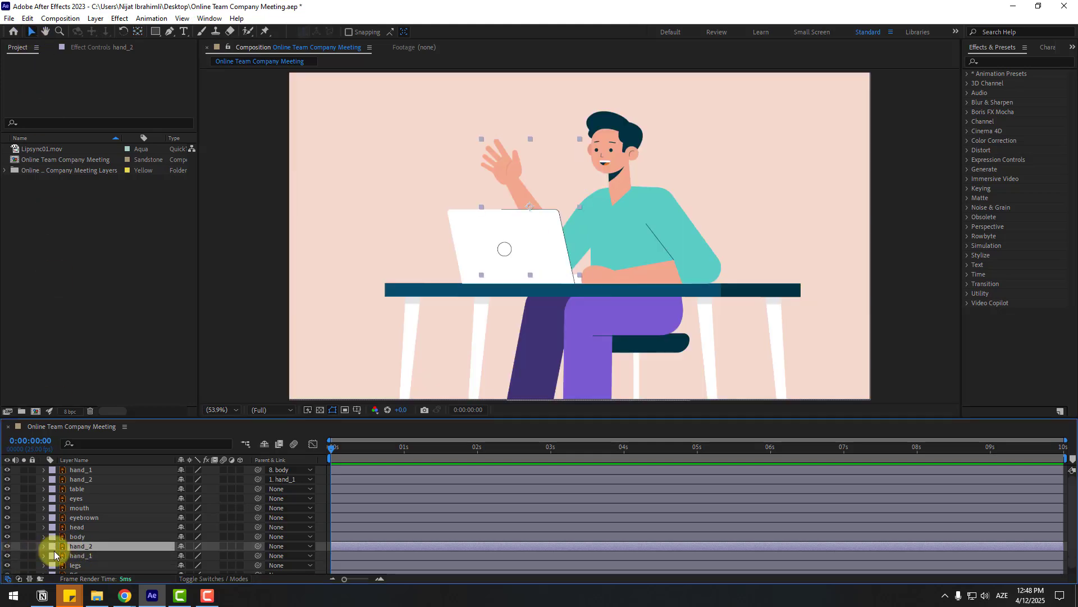
{"action": "left_click", "coordinate": [23, 546]}
{"action": "left_click", "coordinate": [138, 32]}
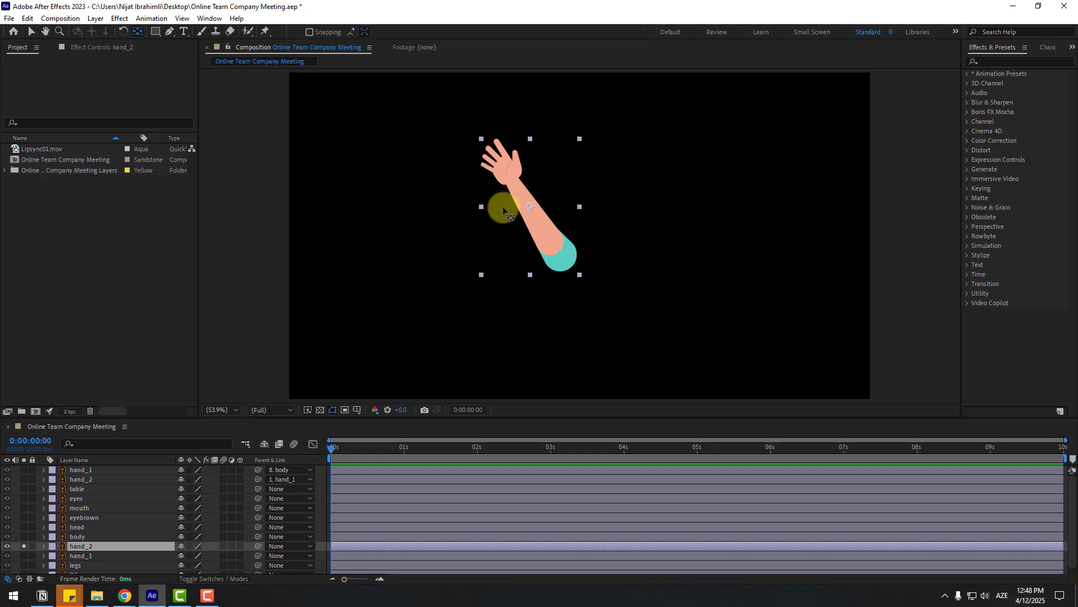
{"action": "left_click_drag", "start_coordinate": [529, 210], "coordinate": [560, 269]}
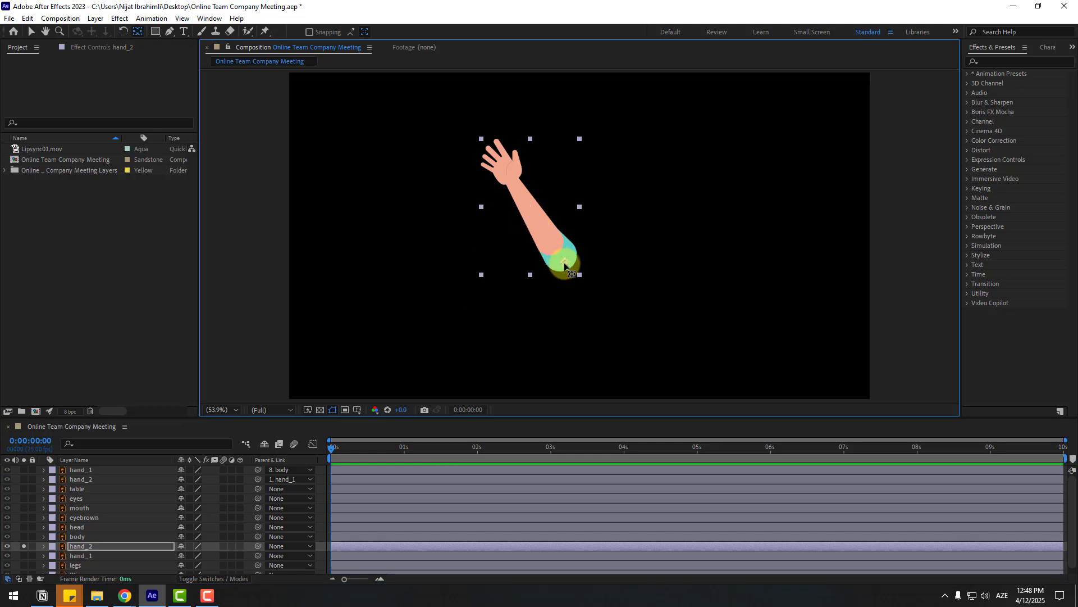
{"action": "left_click", "coordinate": [31, 32]}
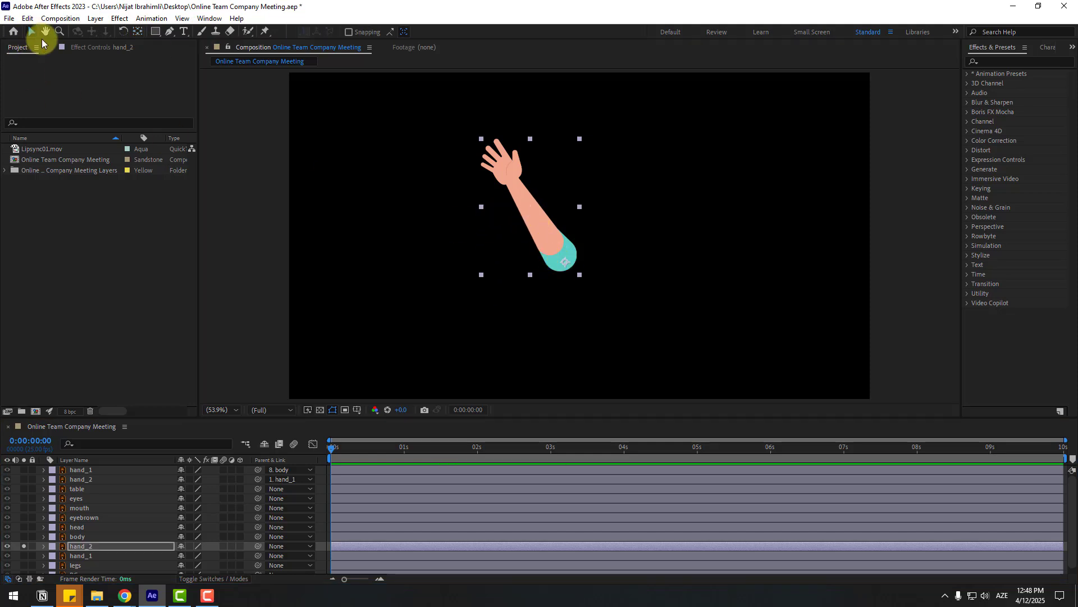
{"action": "left_click", "coordinate": [24, 546]}
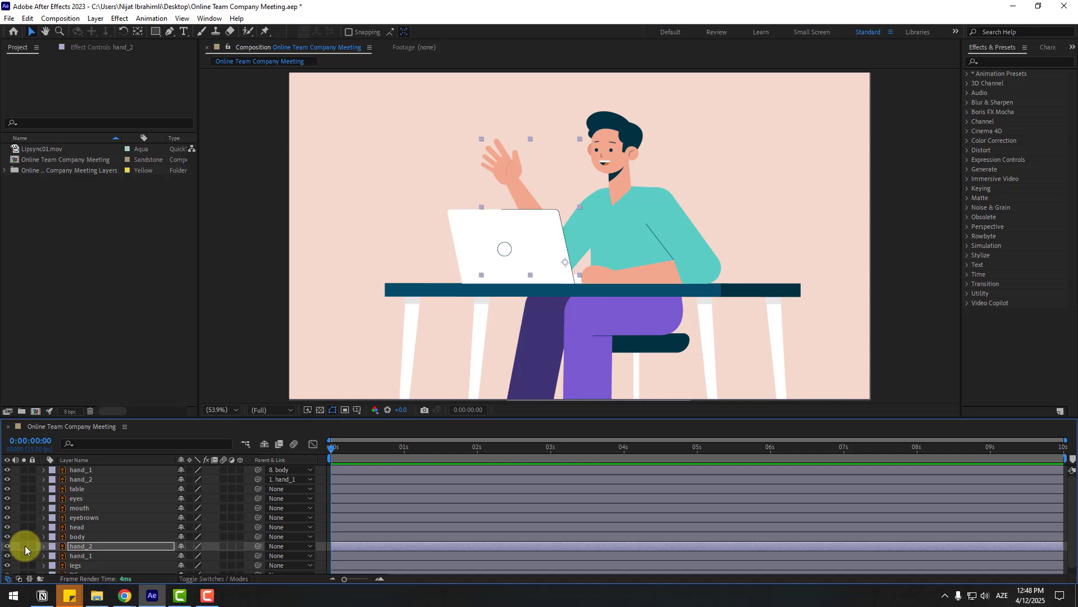
Parent the waving arm's hand_2 to hand_1 and hand_1 to body
{"action": "left_click", "coordinate": [93, 548]}
{"action": "left_click_drag", "start_coordinate": [258, 546], "coordinate": [103, 558]}
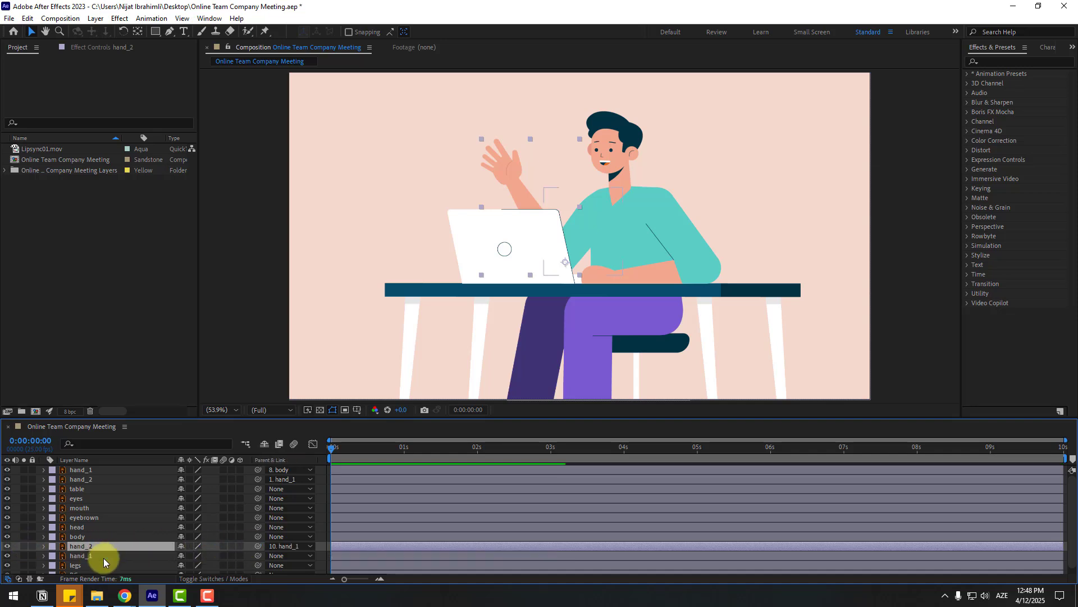
{"action": "left_click", "coordinate": [102, 558]}
{"action": "left_click_drag", "start_coordinate": [258, 555], "coordinate": [81, 537]}
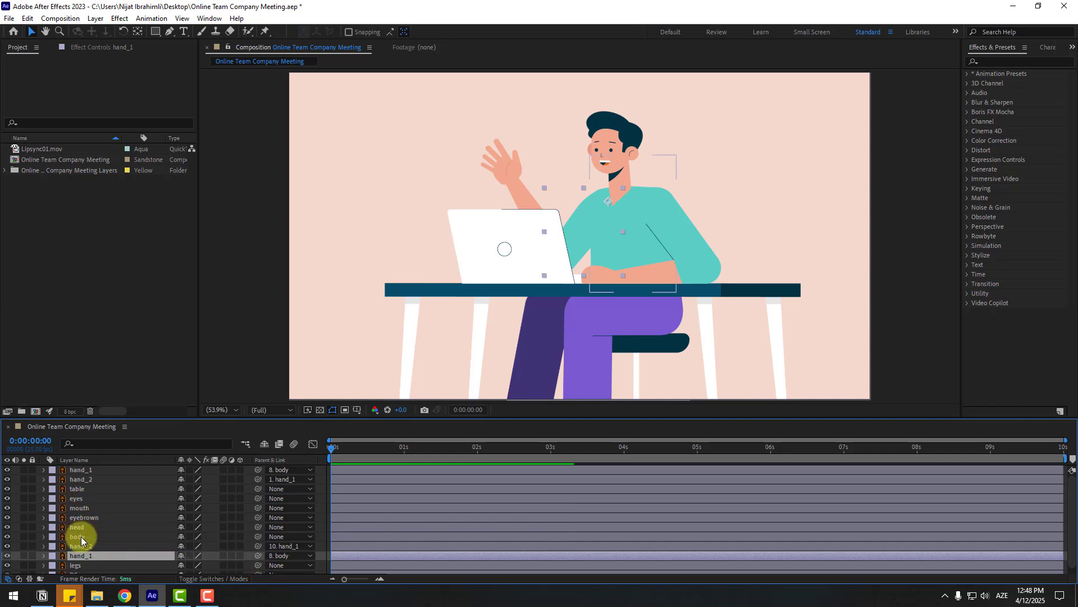
Move the body layer's anchor point down toward its base
{"action": "left_click", "coordinate": [71, 537]}
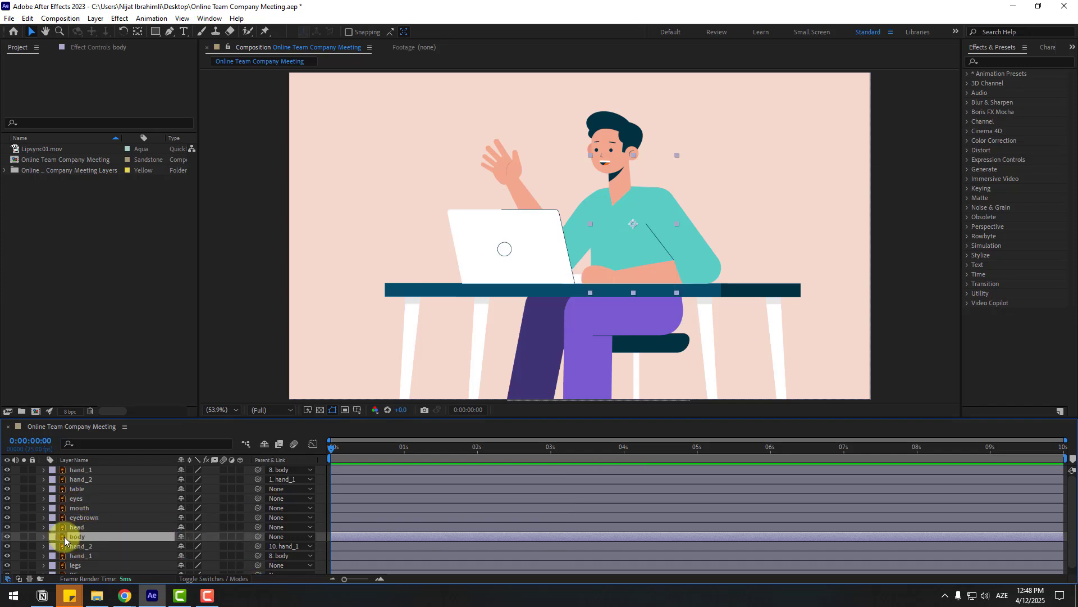
{"action": "left_click", "coordinate": [23, 536]}
{"action": "left_click", "coordinate": [138, 31]}
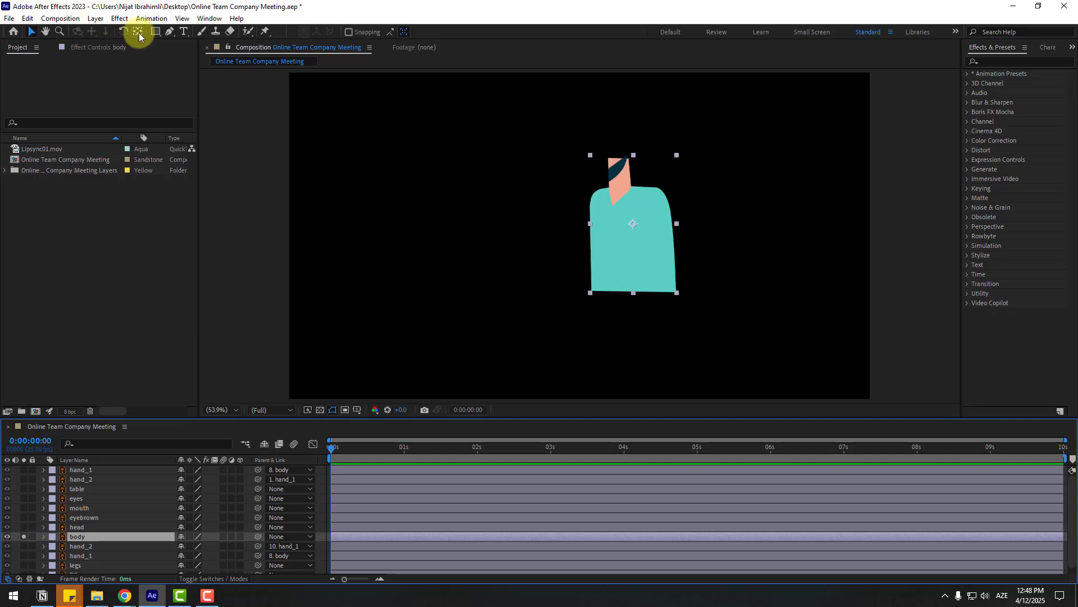
{"action": "left_click_drag", "start_coordinate": [633, 223], "coordinate": [634, 284]}
{"action": "left_click", "coordinate": [32, 32]}
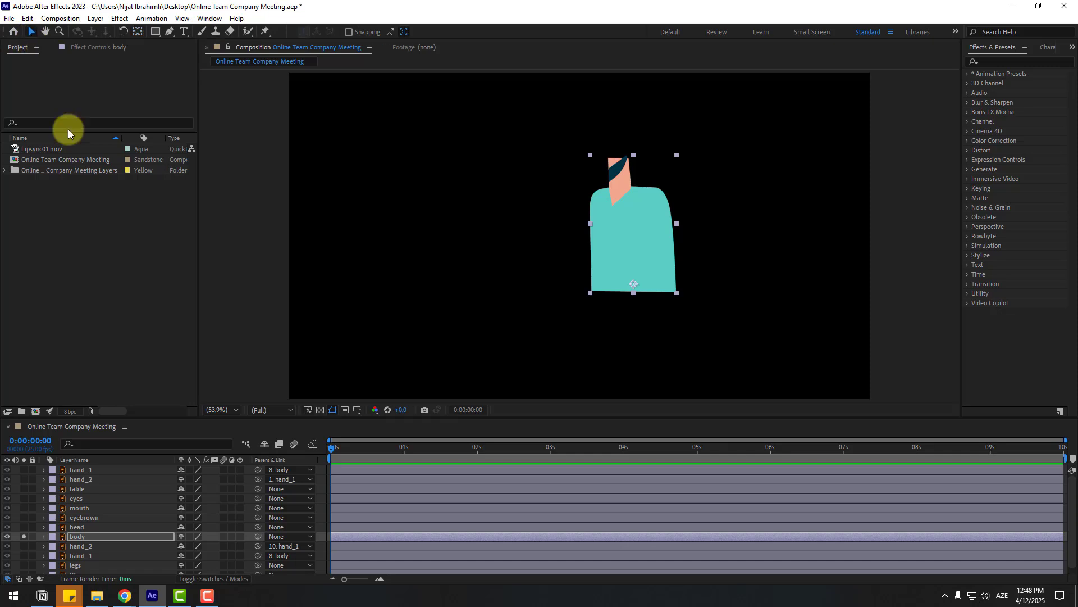
{"action": "left_click", "coordinate": [23, 536]}
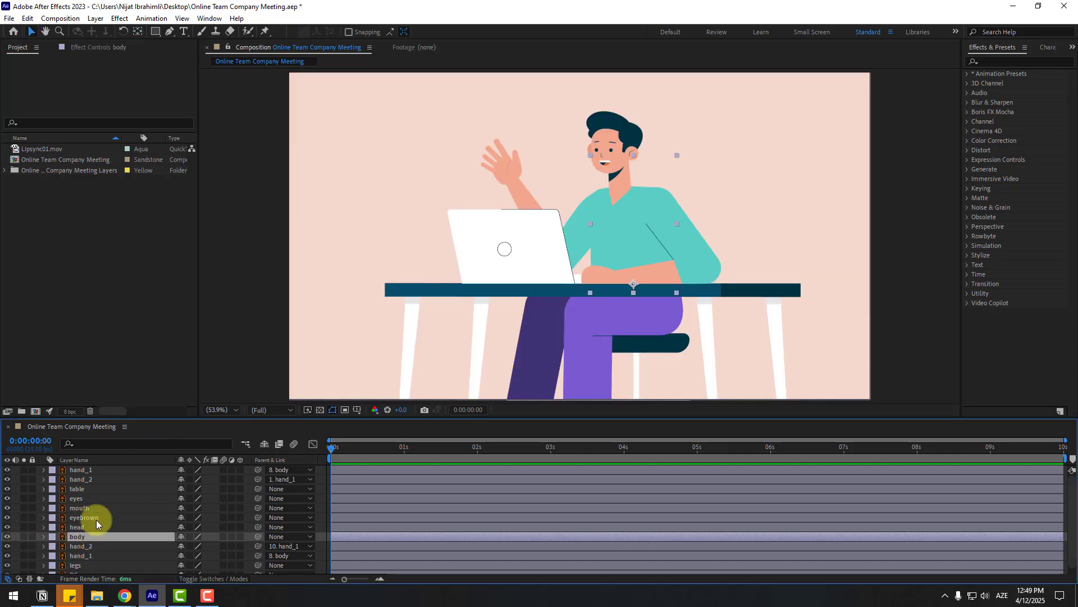
Parent eyes and eyebrown to head, head to body, and delete the mouth layer
{"action": "left_click", "coordinate": [82, 499]}
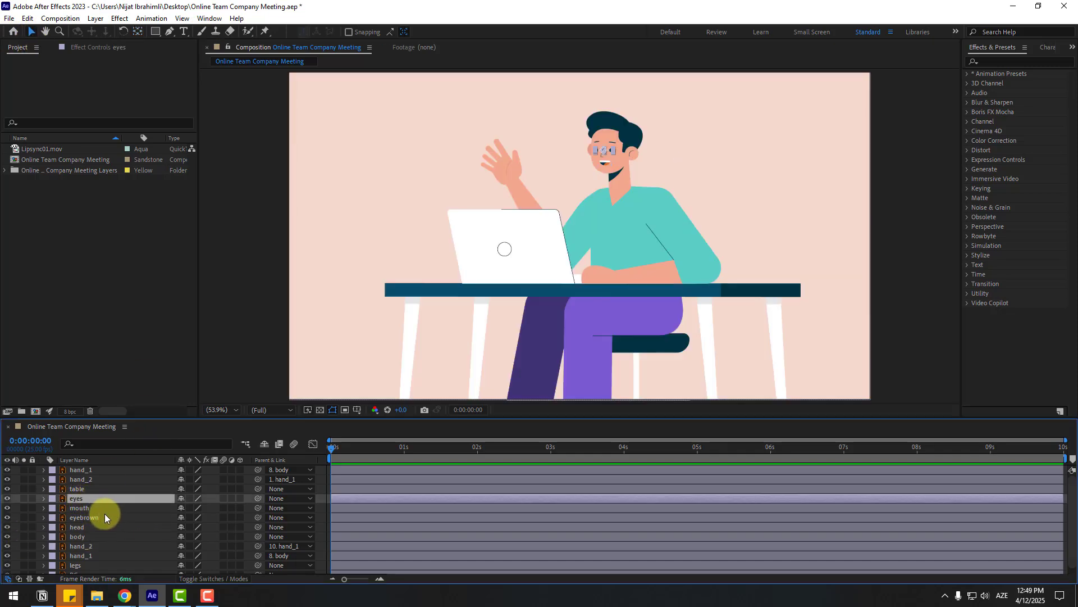
{"action": "left_click", "coordinate": [90, 519], "text": "ctrl"}
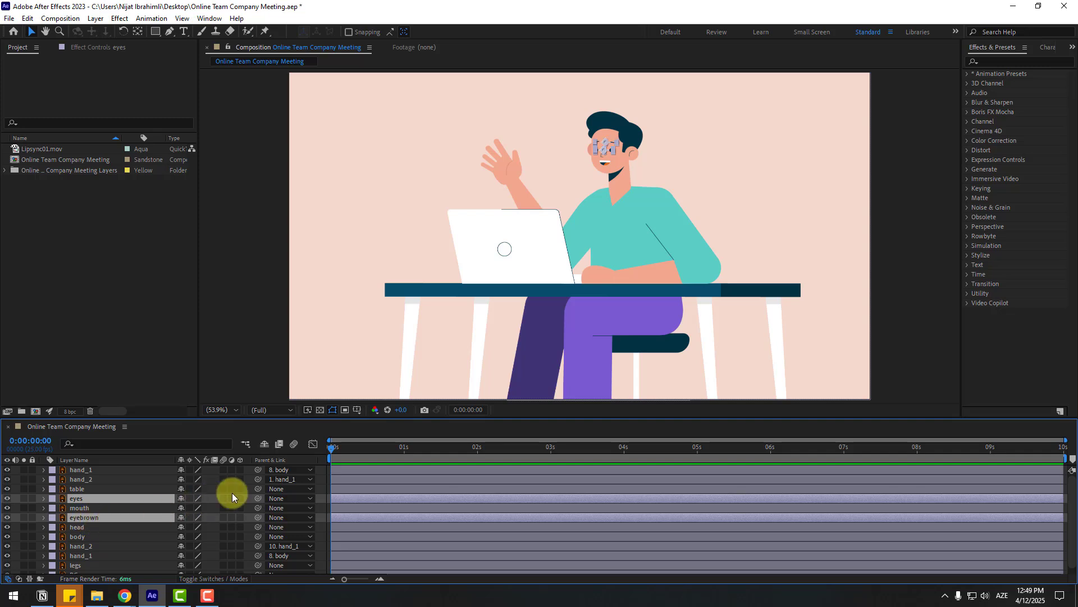
{"action": "left_click_drag", "start_coordinate": [258, 498], "coordinate": [89, 527]}
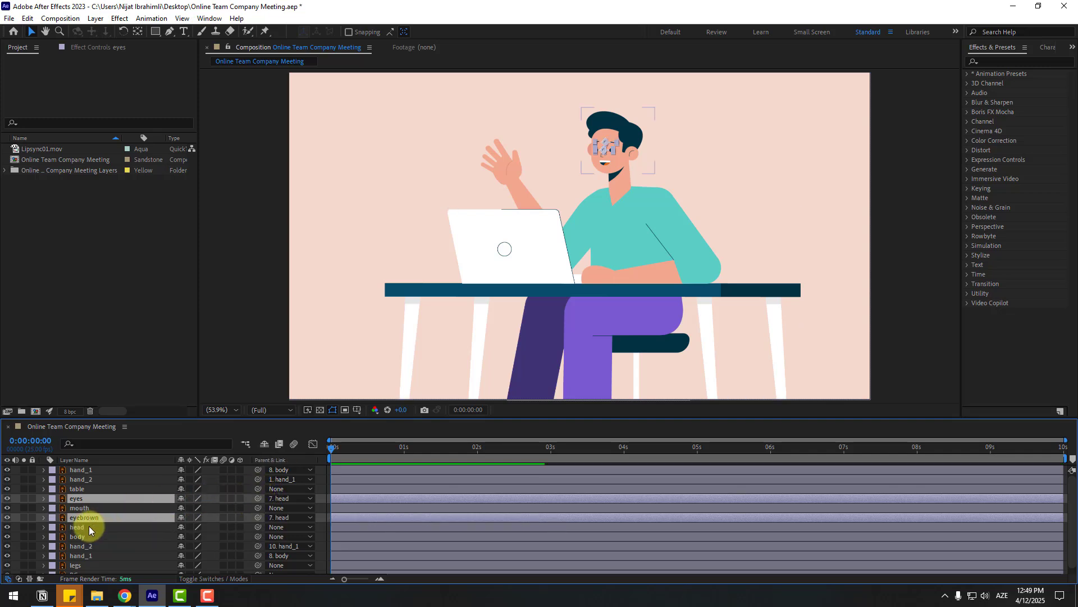
{"action": "left_click", "coordinate": [84, 526]}
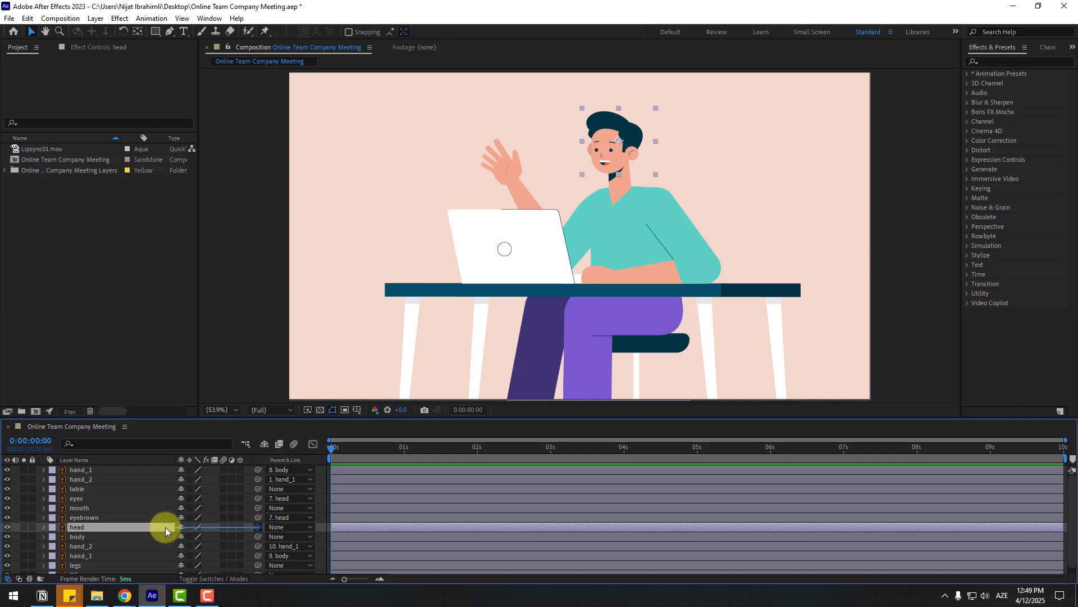
{"action": "left_click_drag", "start_coordinate": [165, 526], "coordinate": [90, 537]}
{"action": "left_click", "coordinate": [89, 509]}
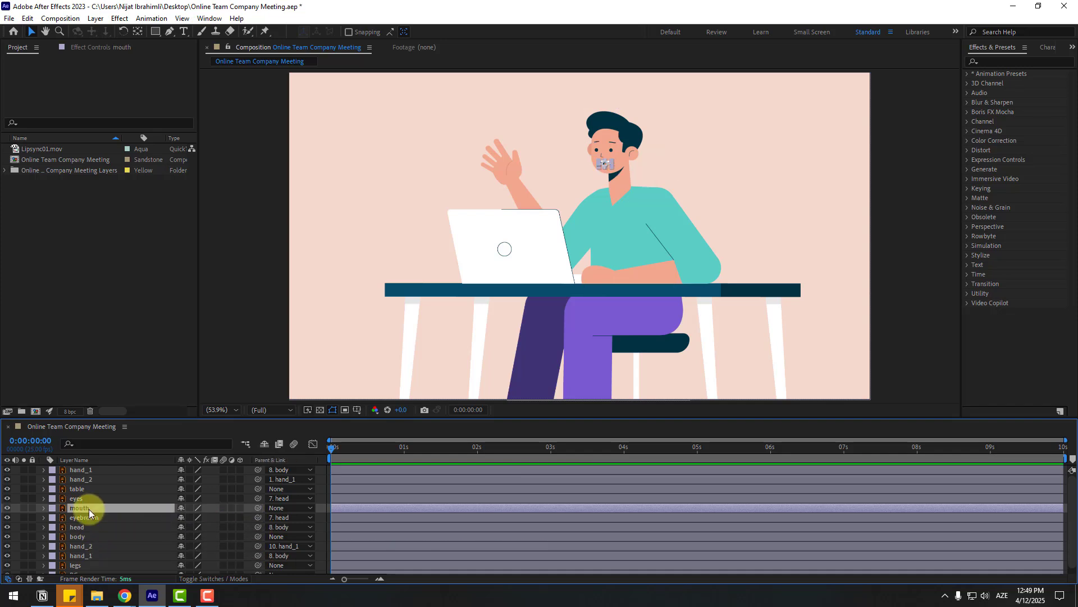
{"action": "key", "text": "Delete"}
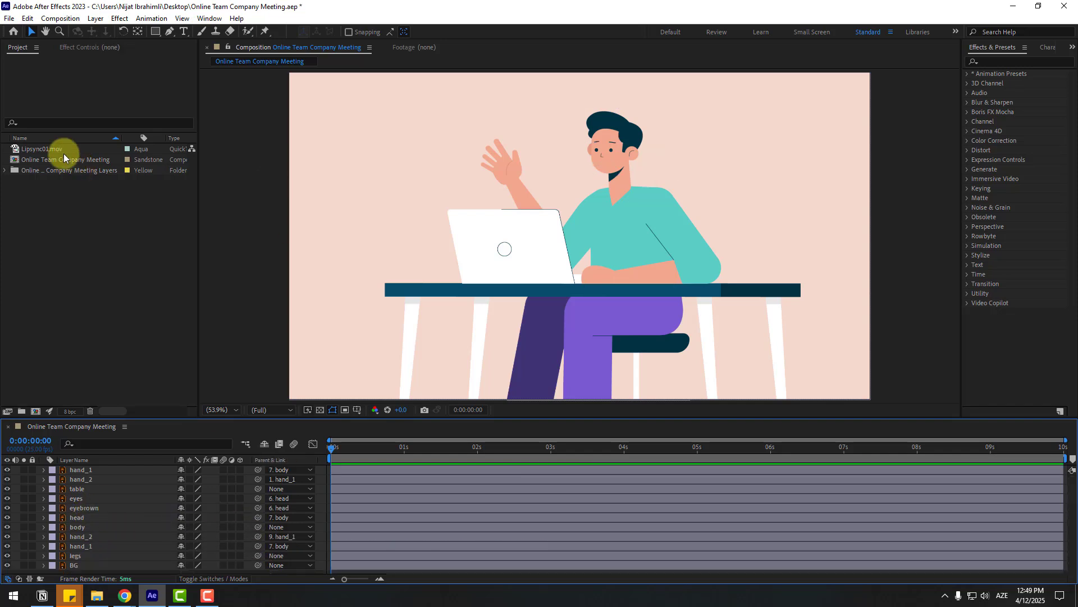
Add Lipsync01.mov to the composition above head and move it onto the face
{"action": "left_click", "coordinate": [33, 148]}
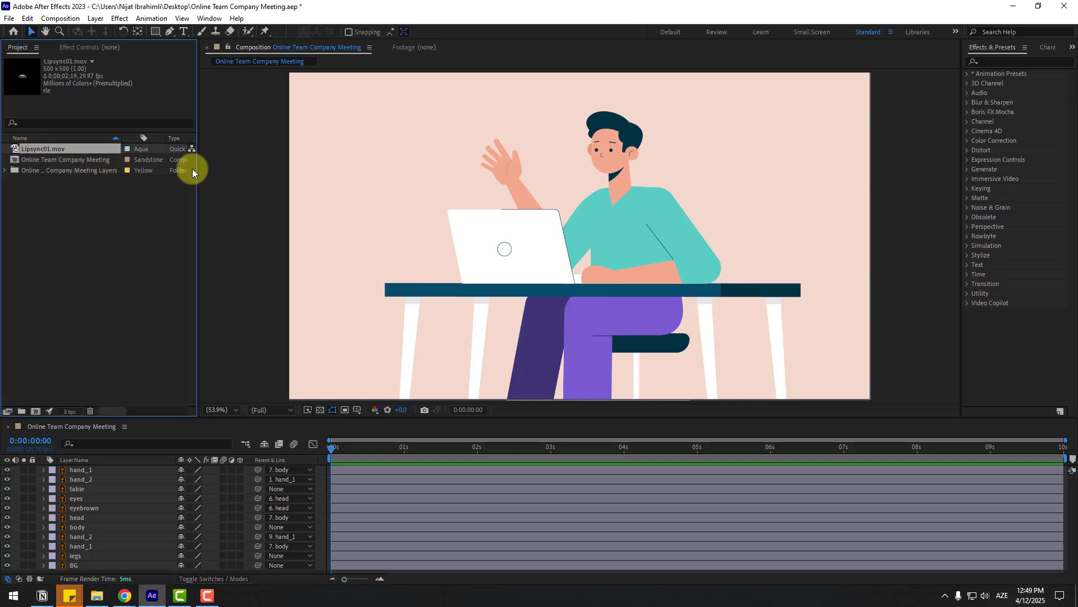
{"action": "left_click_drag", "start_coordinate": [69, 179], "coordinate": [116, 510]}
{"action": "left_click_drag", "start_coordinate": [597, 223], "coordinate": [630, 147]}
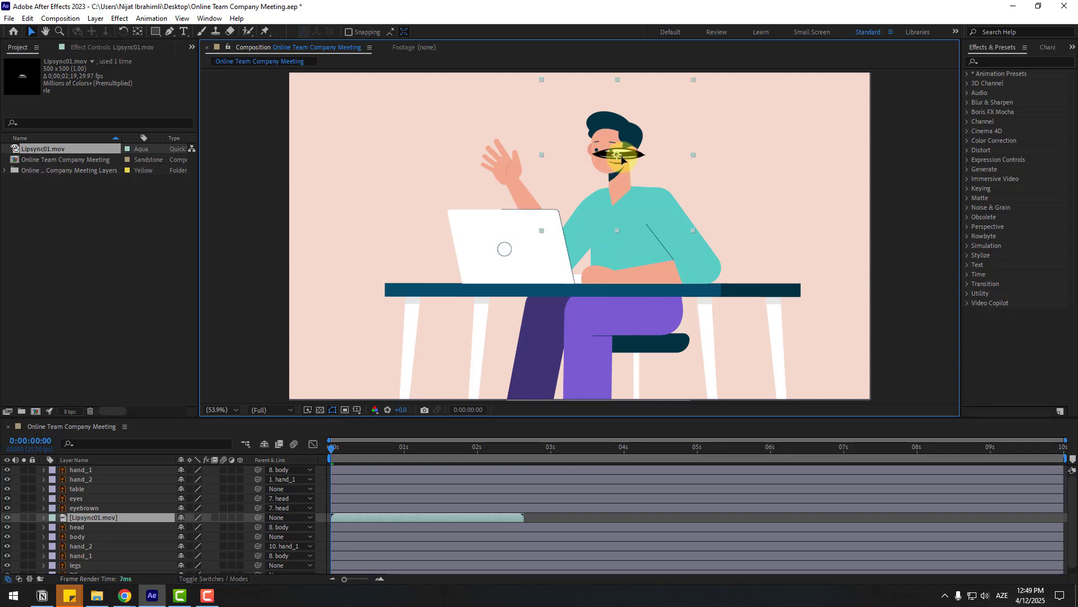
Scale the lip-sync mouth to 20%, lower it into place, and parent it to head
{"action": "key", "text": "s"}
{"action": "left_click_drag", "start_coordinate": [194, 527], "coordinate": [158, 527]}
{"action": "scroll", "coordinate": [570, 289], "scroll_direction": "up", "scroll_amount": 6}
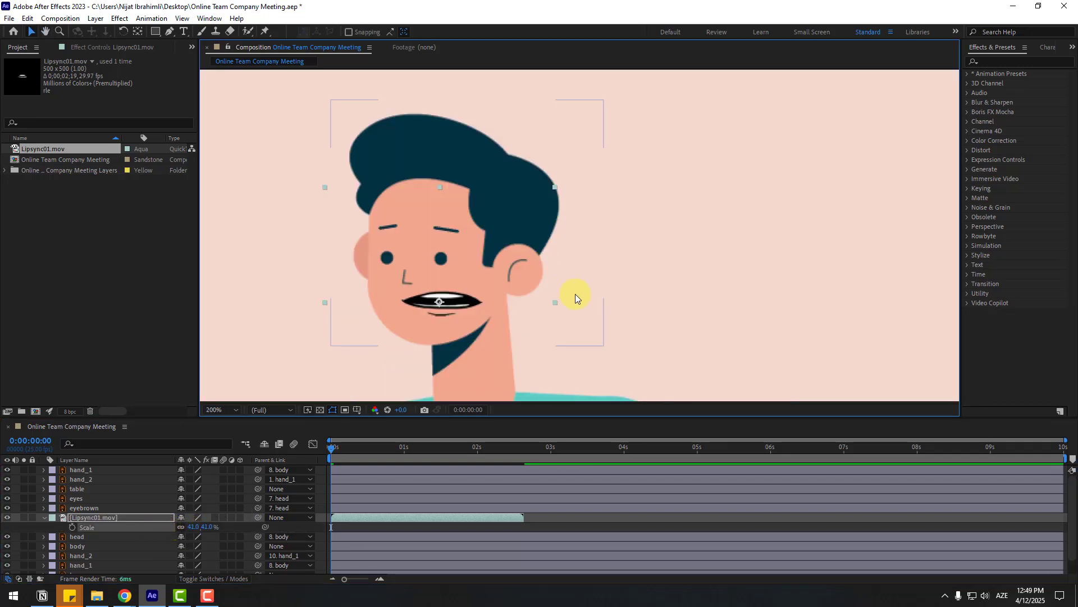
{"action": "left_click_drag", "start_coordinate": [482, 304], "coordinate": [626, 243]}
{"action": "left_click_drag", "start_coordinate": [181, 524], "coordinate": [177, 528]}
{"action": "left_click_drag", "start_coordinate": [494, 345], "coordinate": [445, 372]}
{"action": "left_click_drag", "start_coordinate": [257, 517], "coordinate": [77, 537]}
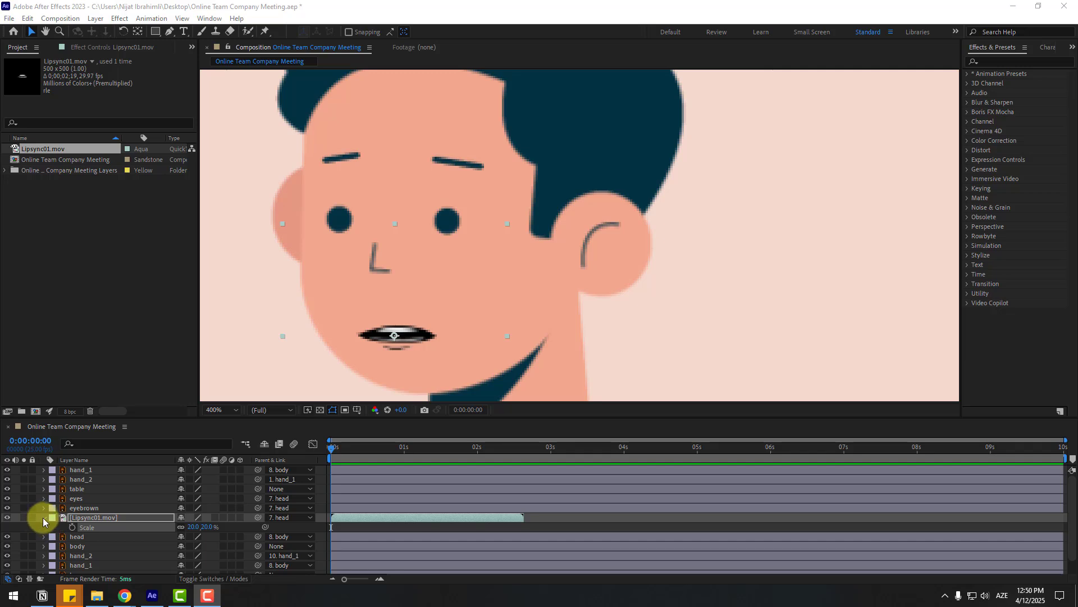
{"action": "right_click", "coordinate": [79, 517]}
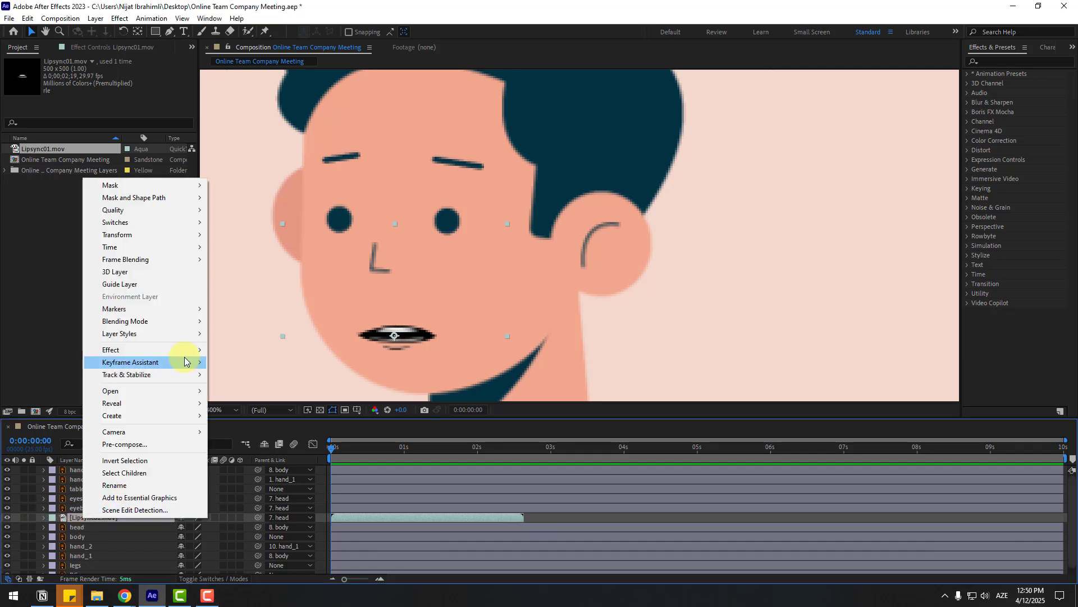
Time-stretch Lipsync01.mov to 150% and place a duplicate starting at about 4 s
{"action": "mouse_move", "coordinate": [184, 248]}
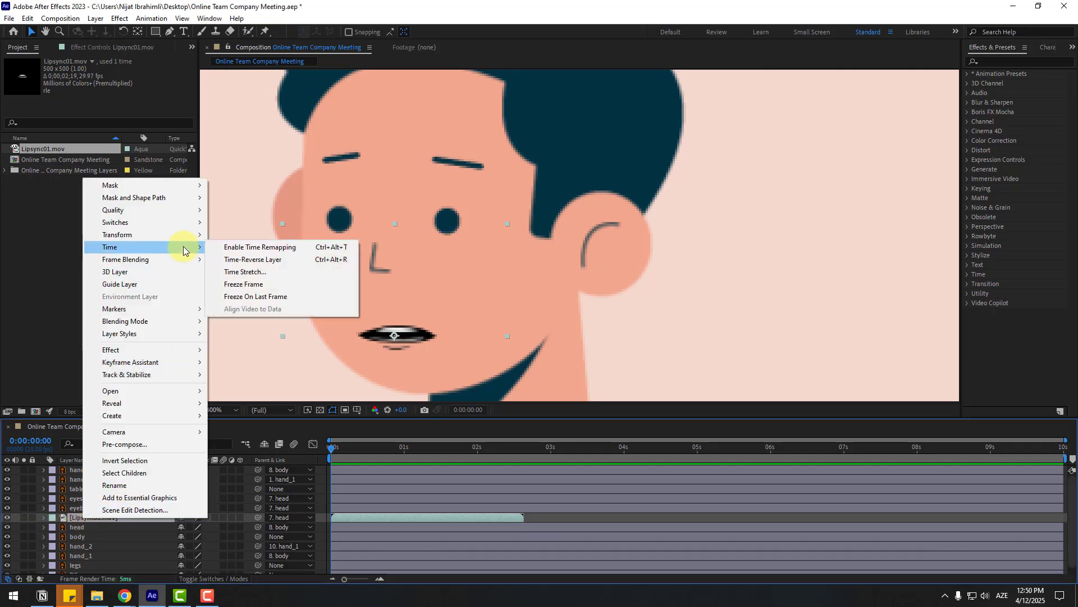
{"action": "left_click", "coordinate": [253, 273]}
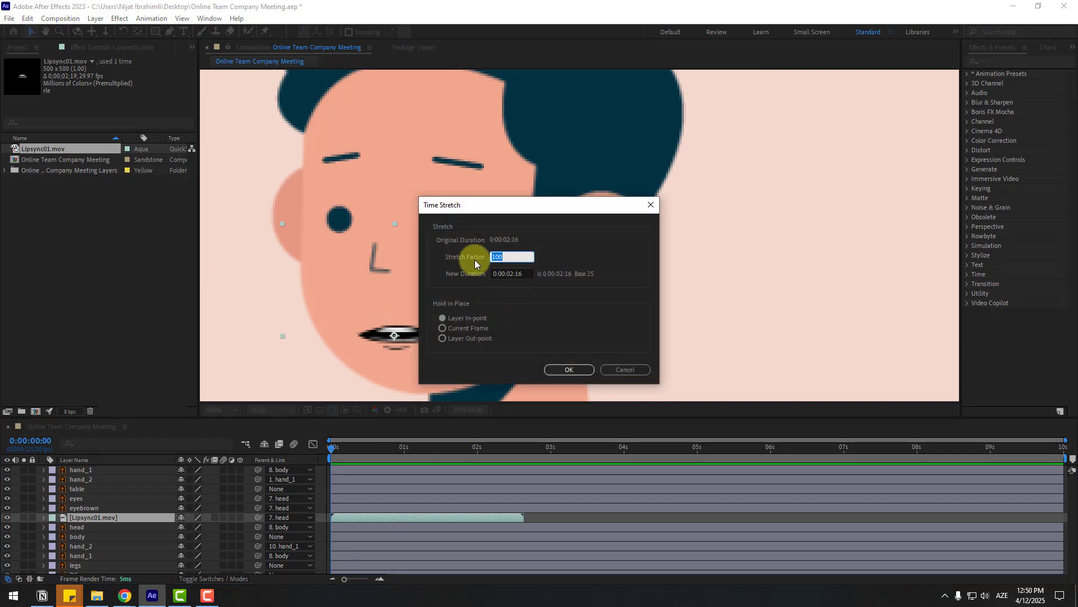
{"action": "type", "text": "150"}
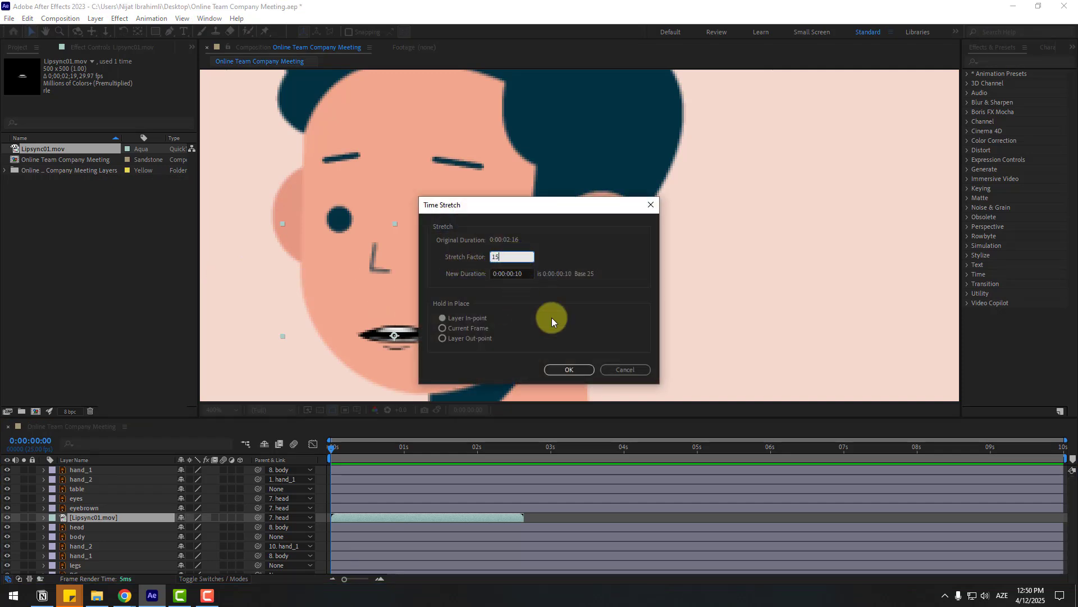
{"action": "left_click", "coordinate": [556, 370]}
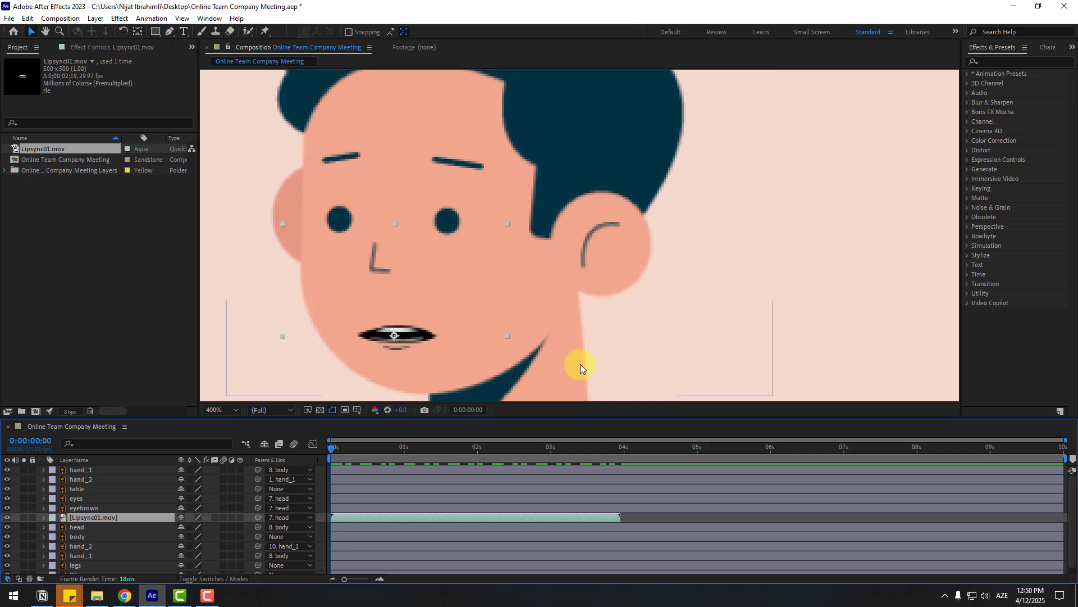
{"action": "key", "text": "space"}
{"action": "key", "text": "space"}
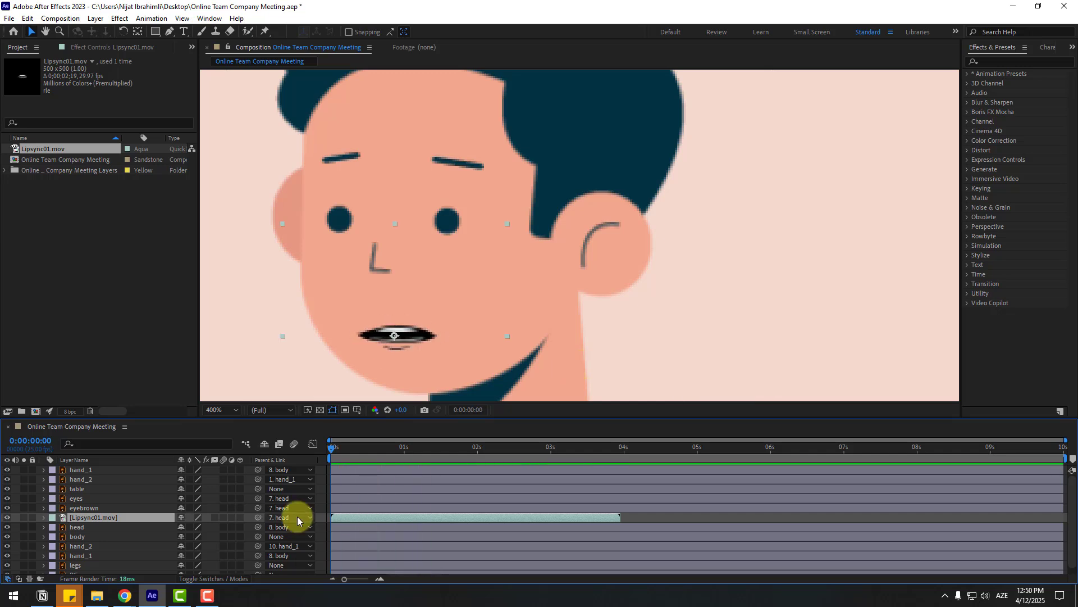
{"action": "key", "text": "ctrl+d"}
{"action": "left_click_drag", "start_coordinate": [340, 517], "coordinate": [631, 521]}
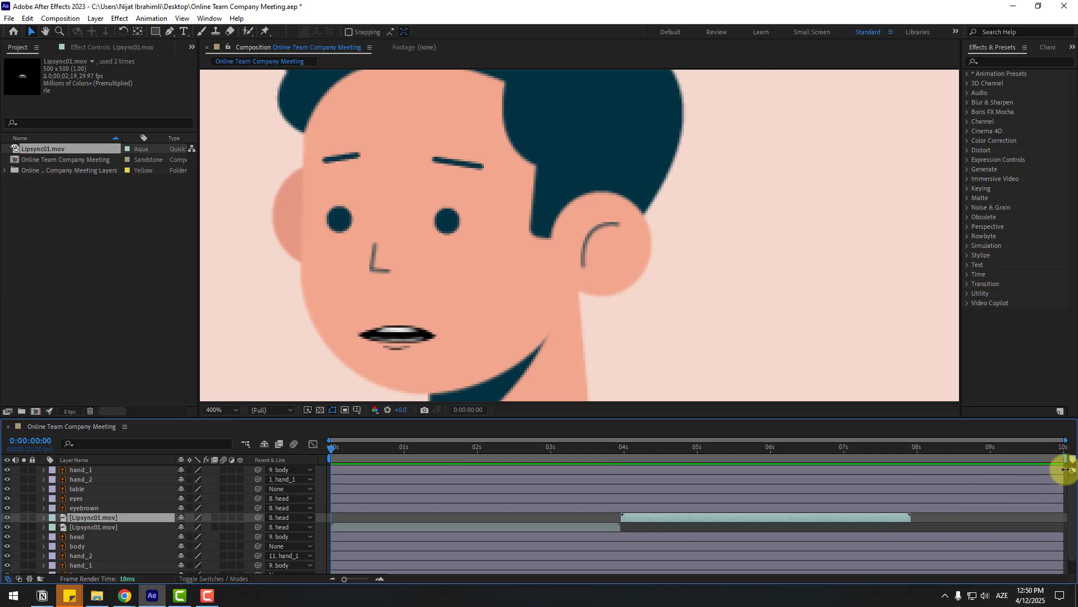
Trim the composition to a work area ending near 8 seconds
{"action": "left_click_drag", "start_coordinate": [1067, 460], "coordinate": [908, 479]}
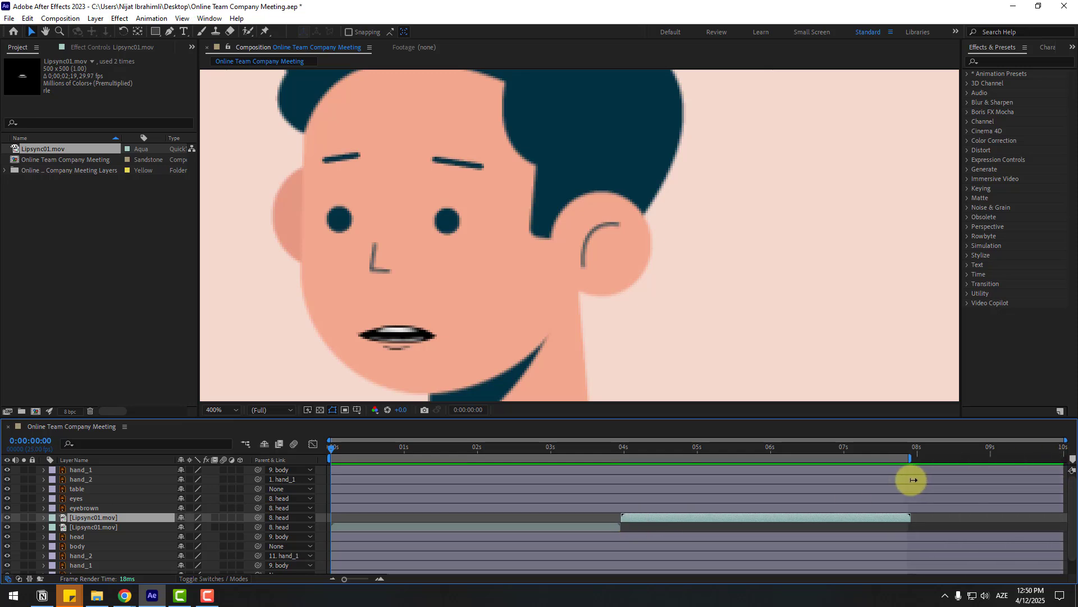
{"action": "right_click", "coordinate": [904, 457]}
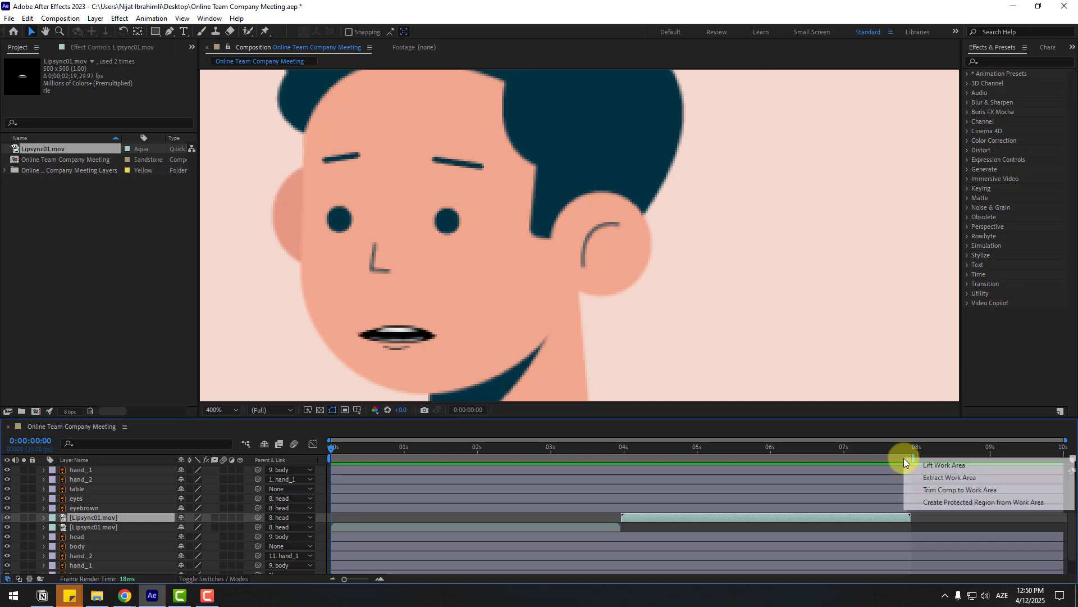
{"action": "left_click", "coordinate": [974, 494]}
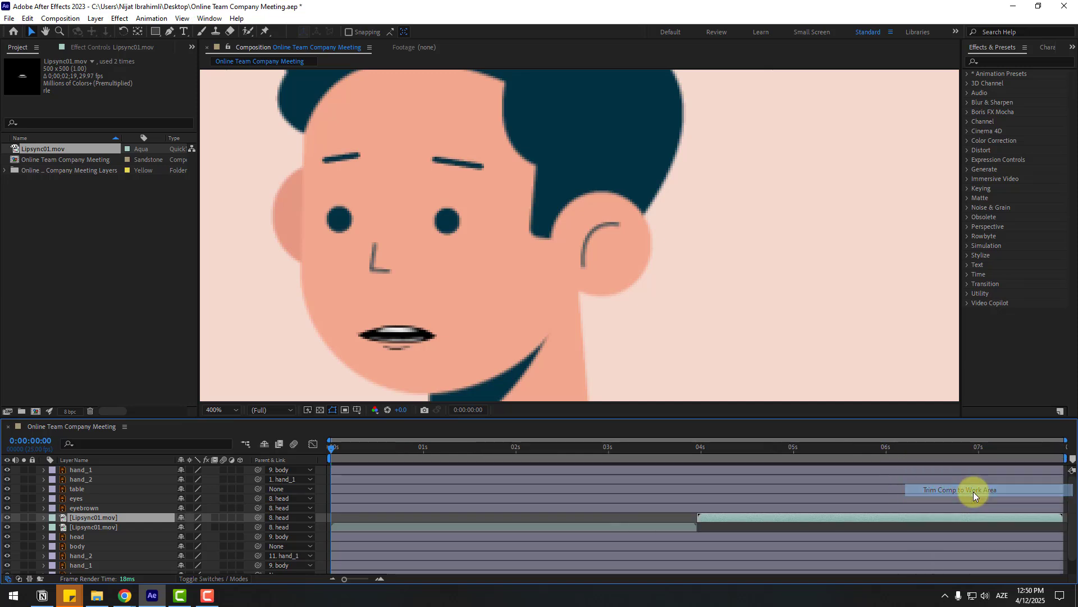
{"action": "key", "text": "slash"}
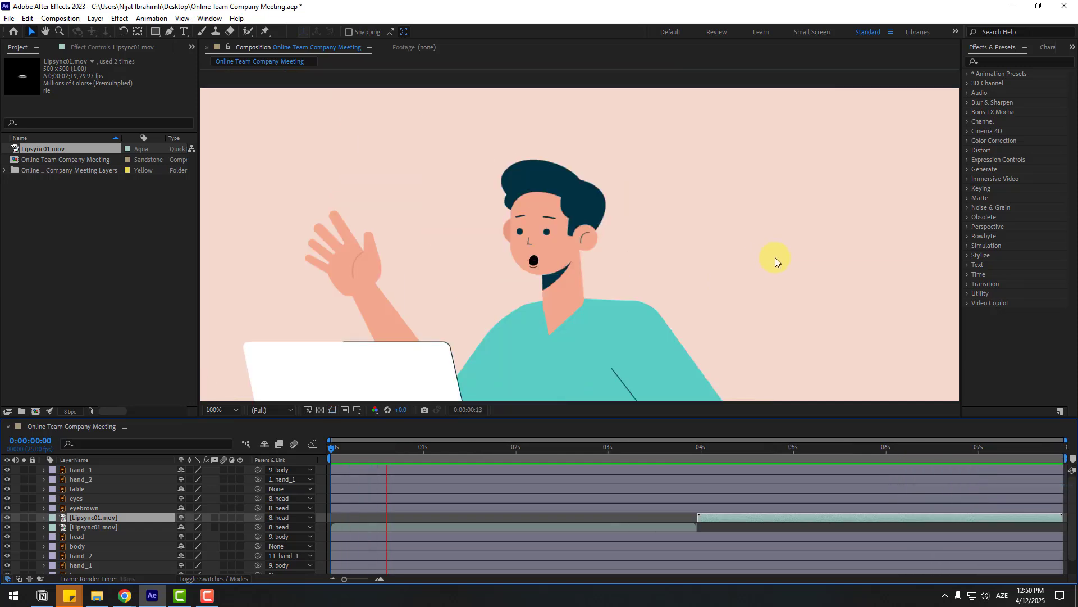
{"action": "key", "text": "space"}
Keyframe a blink on the eyes' Scale: squashed vertically, then reopened fully
{"action": "left_click", "coordinate": [81, 499]}
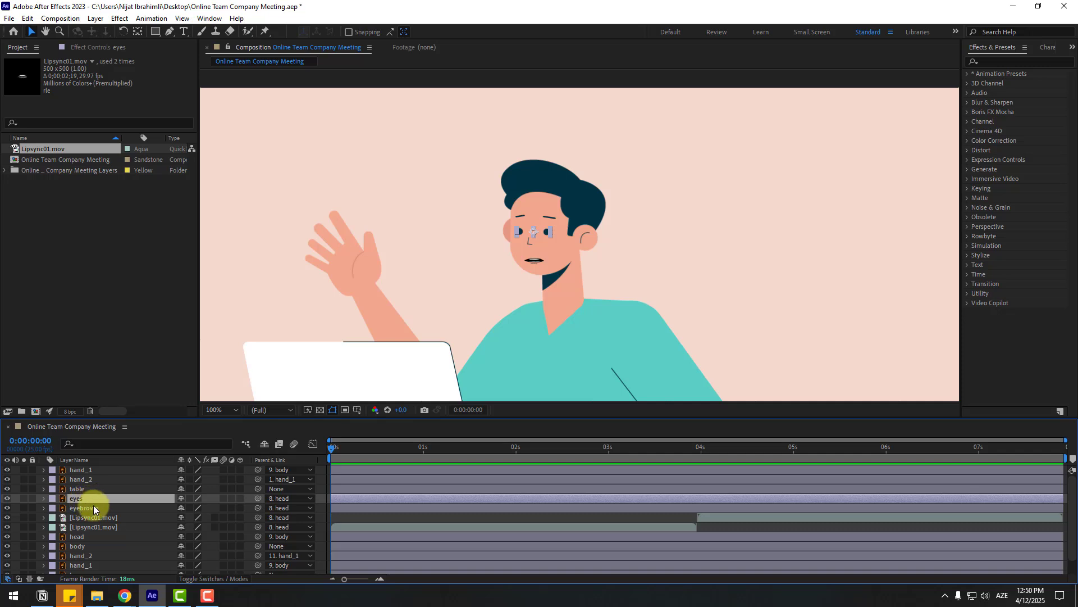
{"action": "key", "text": "s"}
{"action": "scroll", "coordinate": [580, 236], "scroll_direction": "up", "scroll_amount": 1}
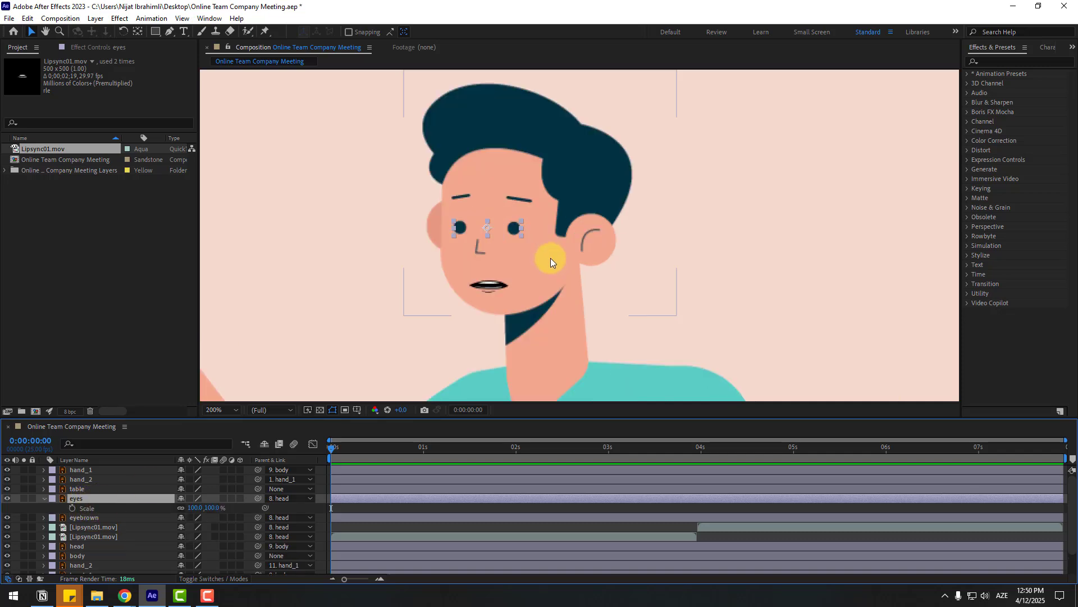
{"action": "left_click", "coordinate": [72, 508]}
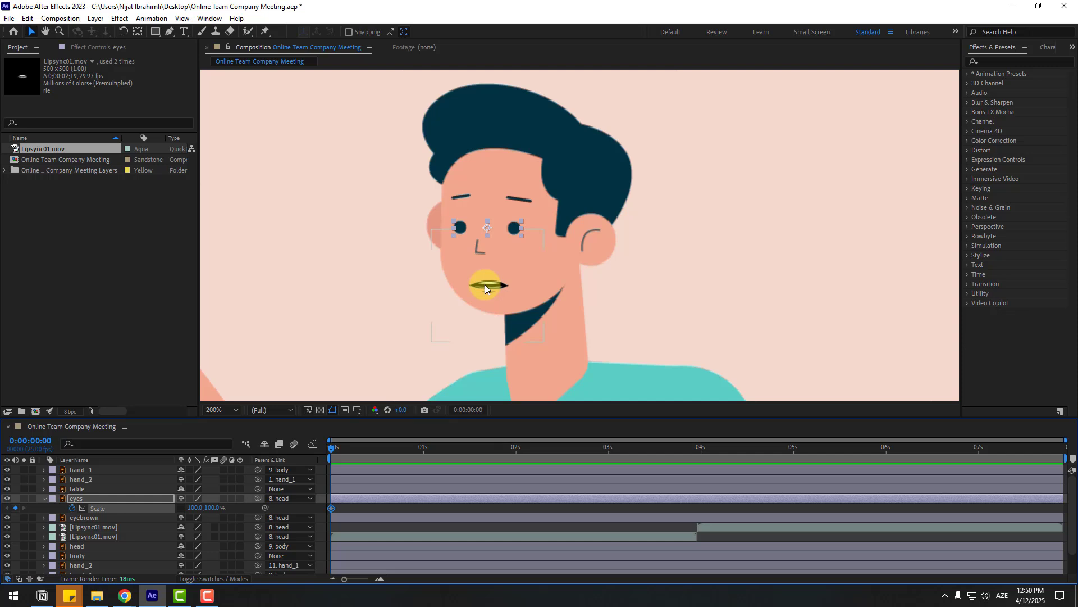
{"action": "key", "text": "Page_Down"}
{"action": "left_click", "coordinate": [214, 508]}
{"action": "type", "text": "5"}
{"action": "key", "text": "Return"}
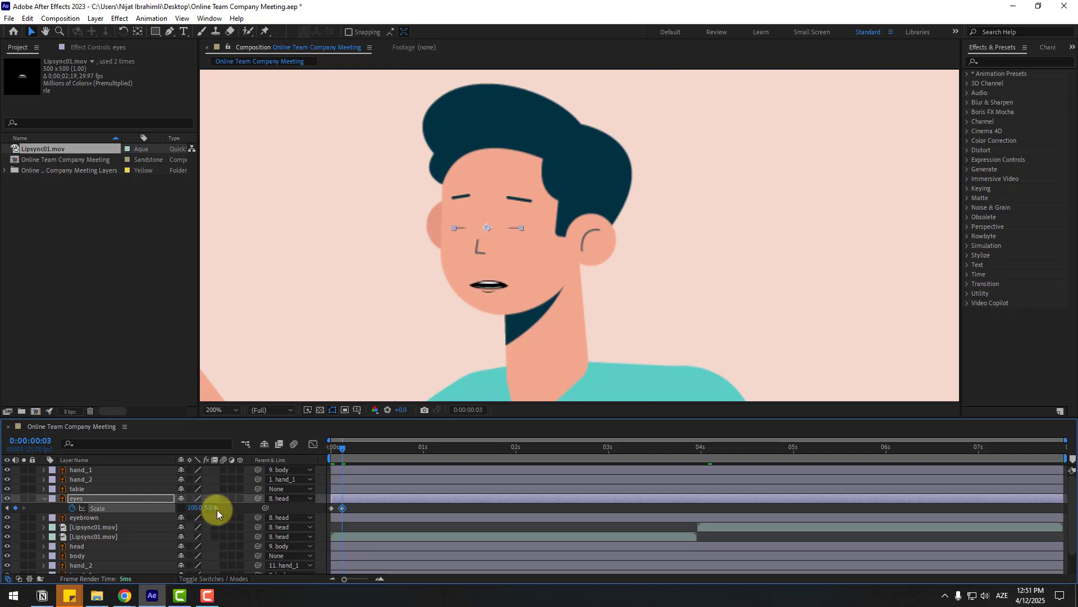
{"action": "key", "text": "Page_Down"}
{"action": "key", "text": "Page_Down"}
{"action": "key", "text": "Page_Down"}
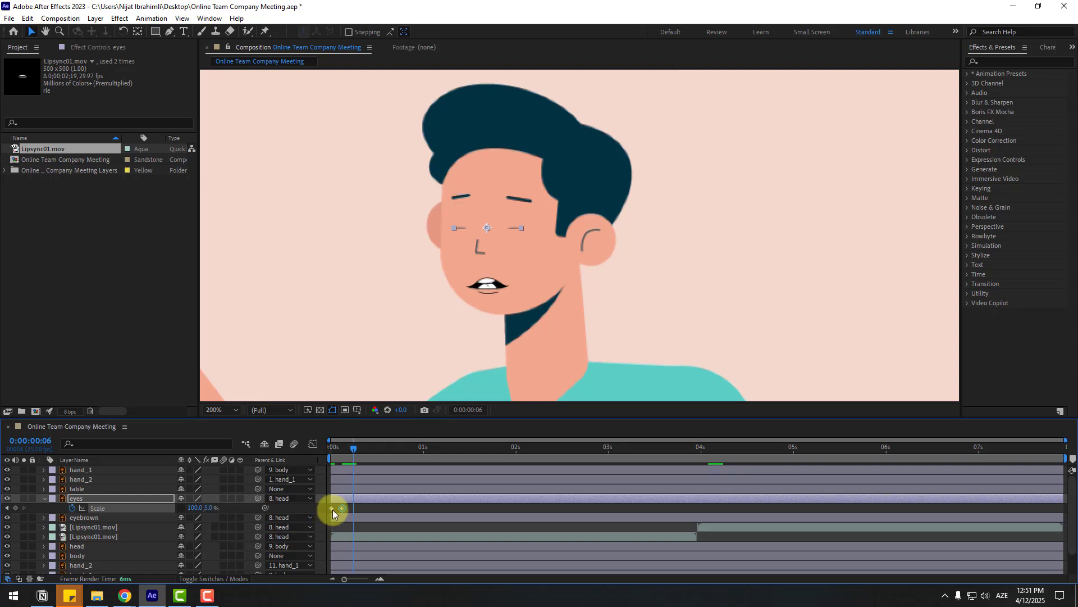
{"action": "key", "text": "ctrl+v"}
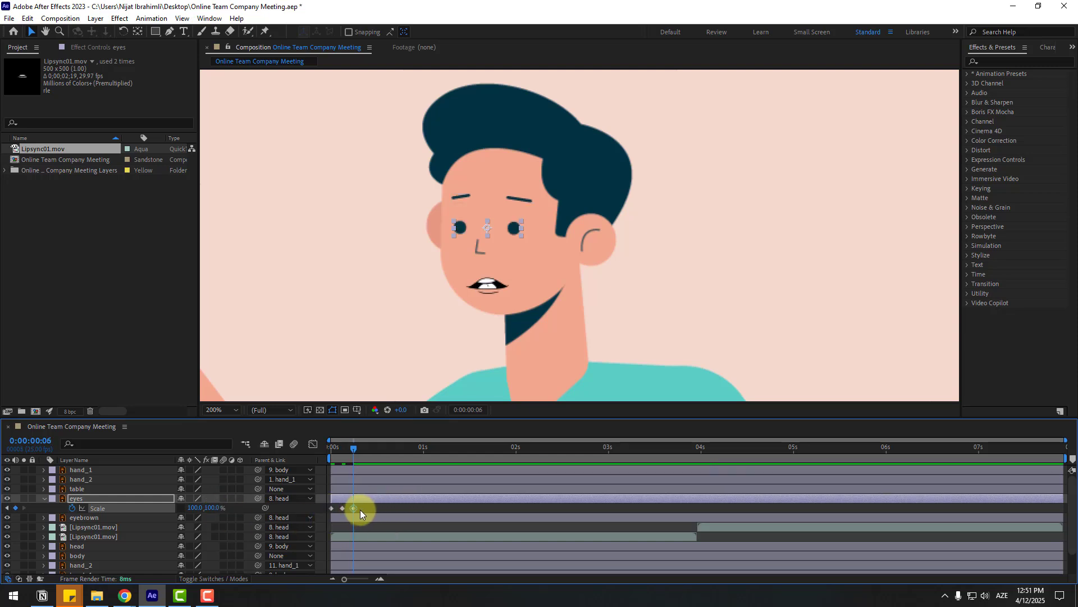
Apply Easy Ease to the three blink keyframes and shift them two frames later
{"action": "right_click", "coordinate": [330, 509]}
{"action": "mouse_move", "coordinate": [348, 499]}
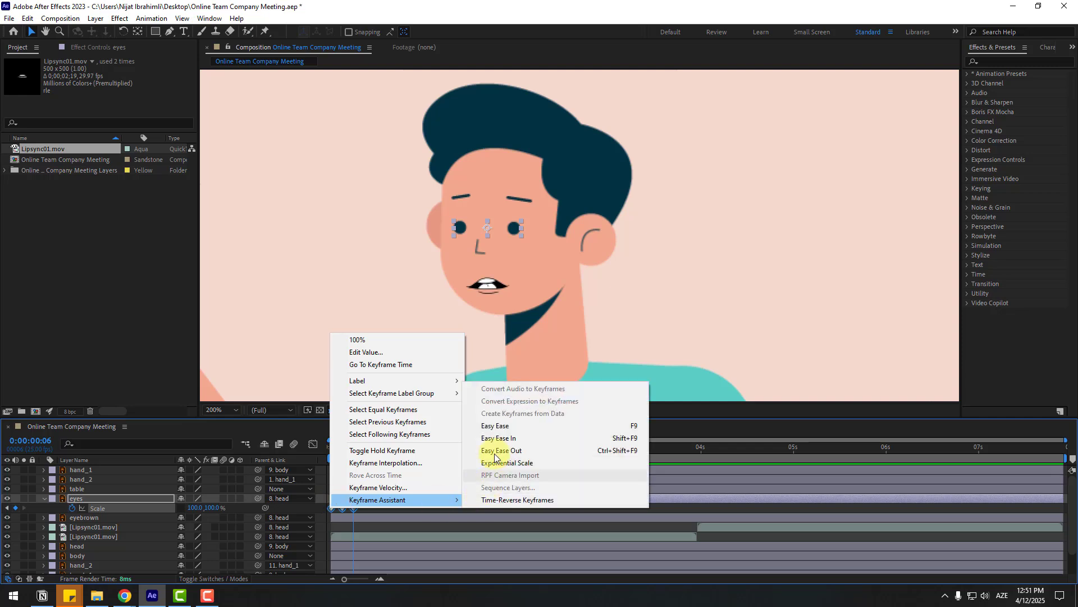
{"action": "left_click", "coordinate": [501, 428]}
{"action": "left_click_drag", "start_coordinate": [354, 508], "coordinate": [381, 509]}
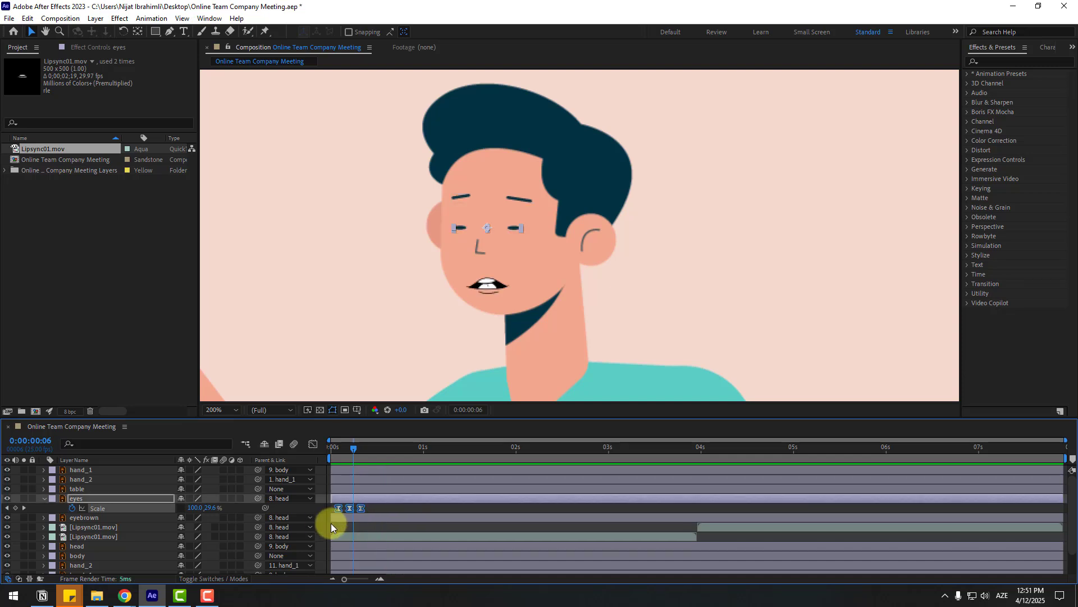
Paste the blink at about 1 s, 2:18, 4:07 and 6 s, then preview
{"action": "left_click", "coordinate": [432, 448]}
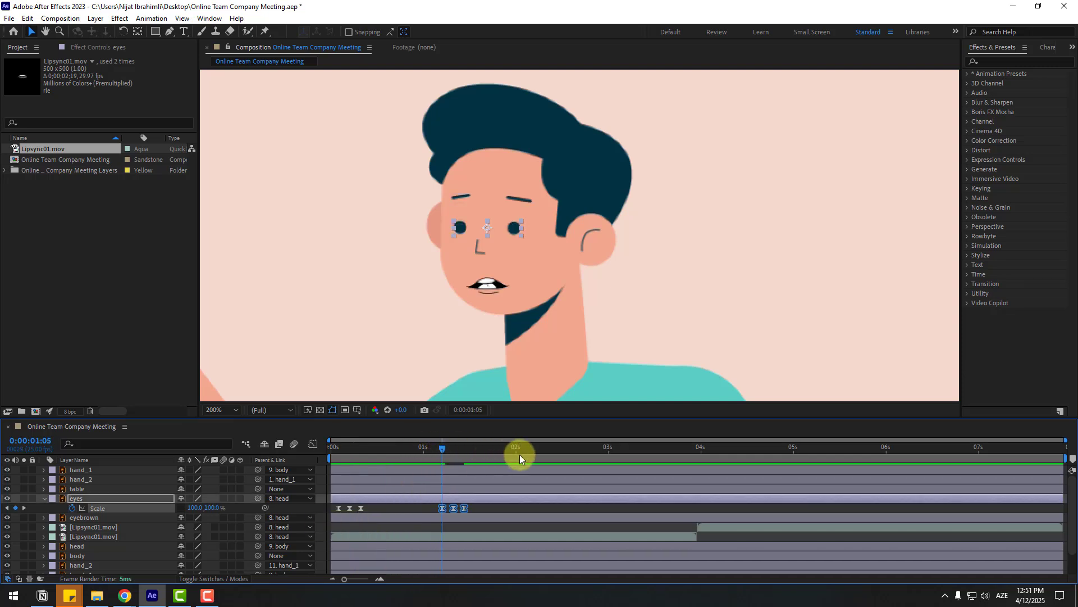
{"action": "left_click", "coordinate": [583, 449]}
{"action": "left_click", "coordinate": [724, 449]}
{"action": "key", "text": "ctrl+v"}
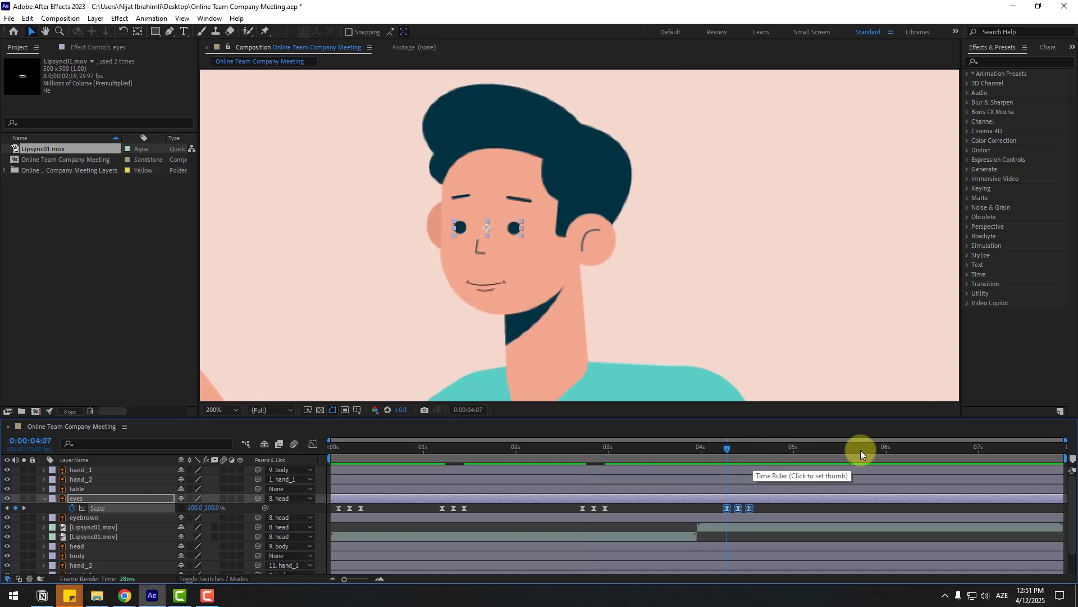
{"action": "left_click", "coordinate": [909, 449]}
{"action": "key", "text": "space"}
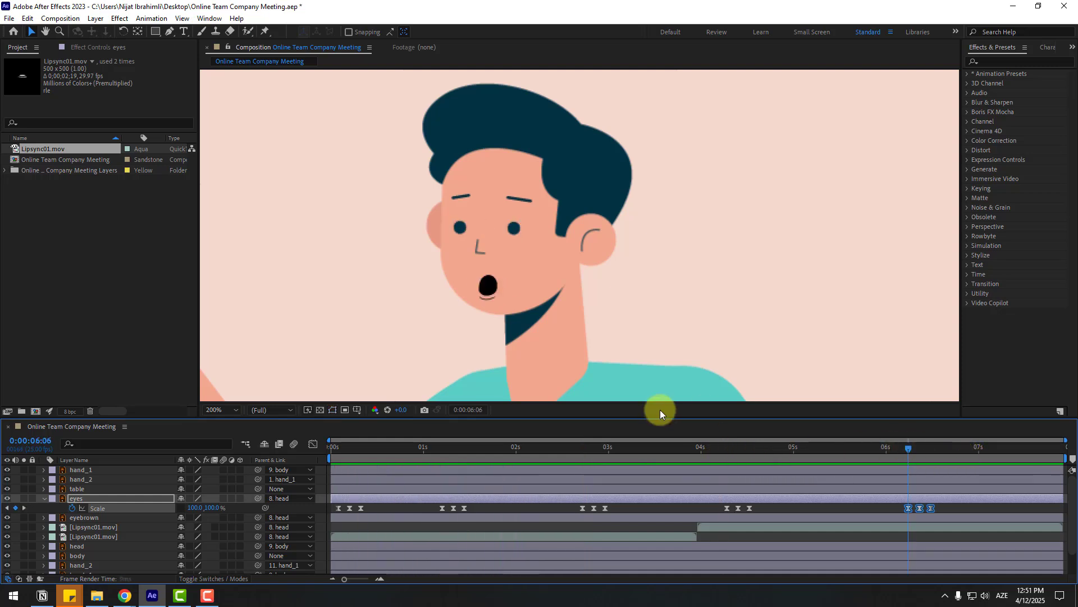
{"action": "key", "text": "space"}
{"action": "left_click", "coordinate": [81, 518]}
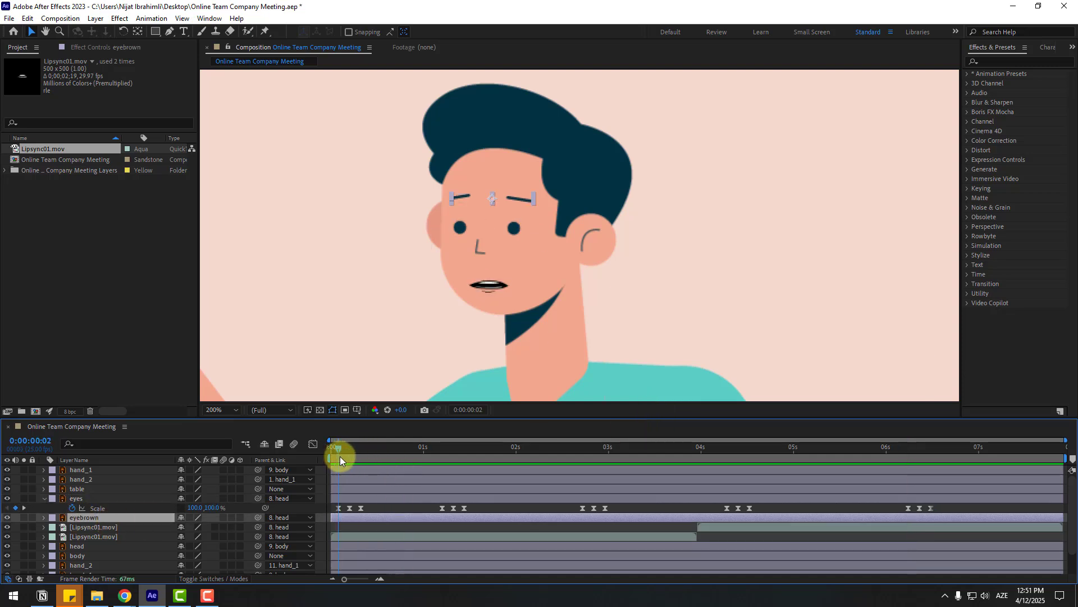
Keyframe eyebrown Position from frame 4, lowering the brows to Y 126.4 ten frames later
{"action": "left_click_drag", "start_coordinate": [339, 456], "coordinate": [346, 455]}
{"action": "key", "text": "p"}
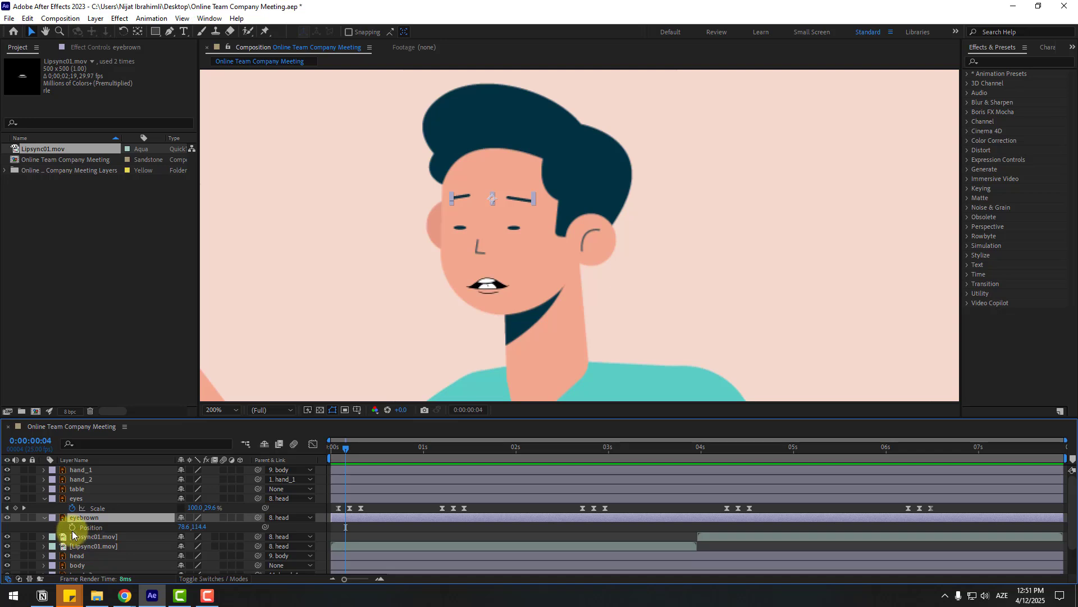
{"action": "left_click", "coordinate": [72, 527]}
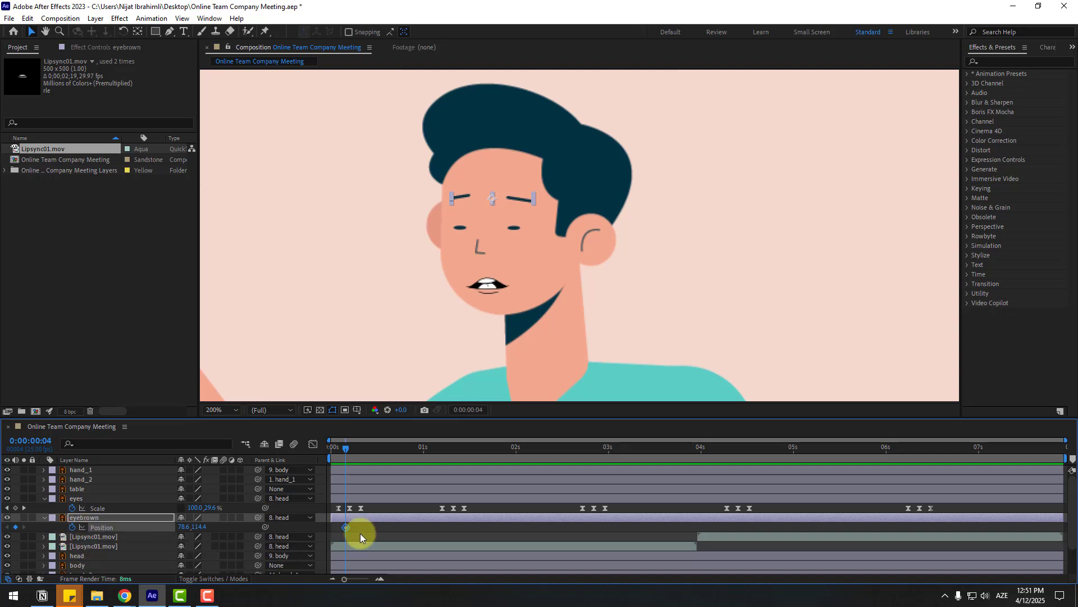
{"action": "key", "text": "shift+Page_Down"}
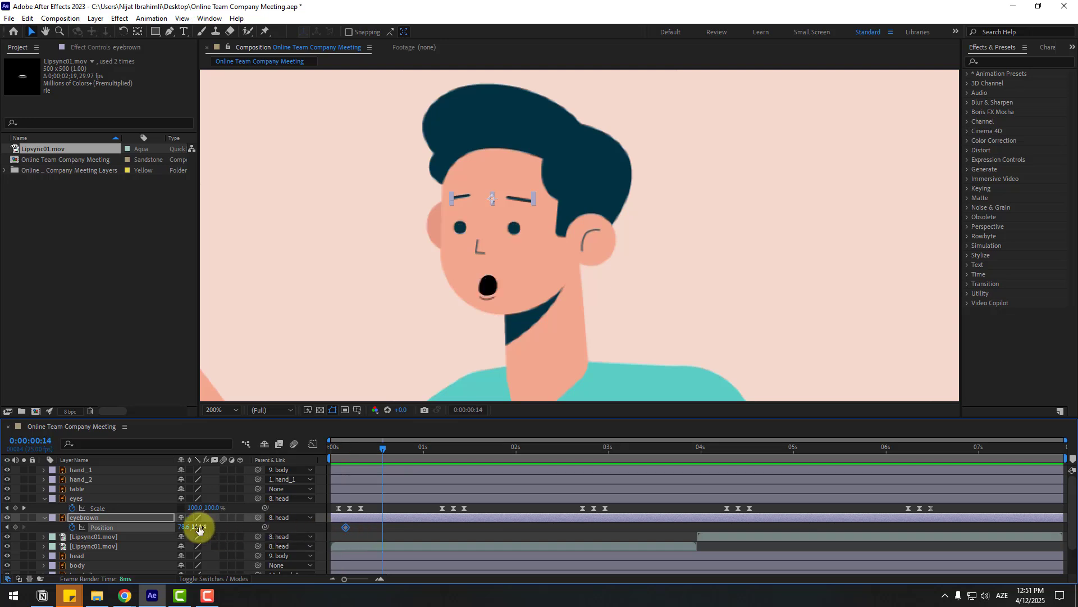
{"action": "left_click_drag", "start_coordinate": [198, 529], "coordinate": [211, 524]}
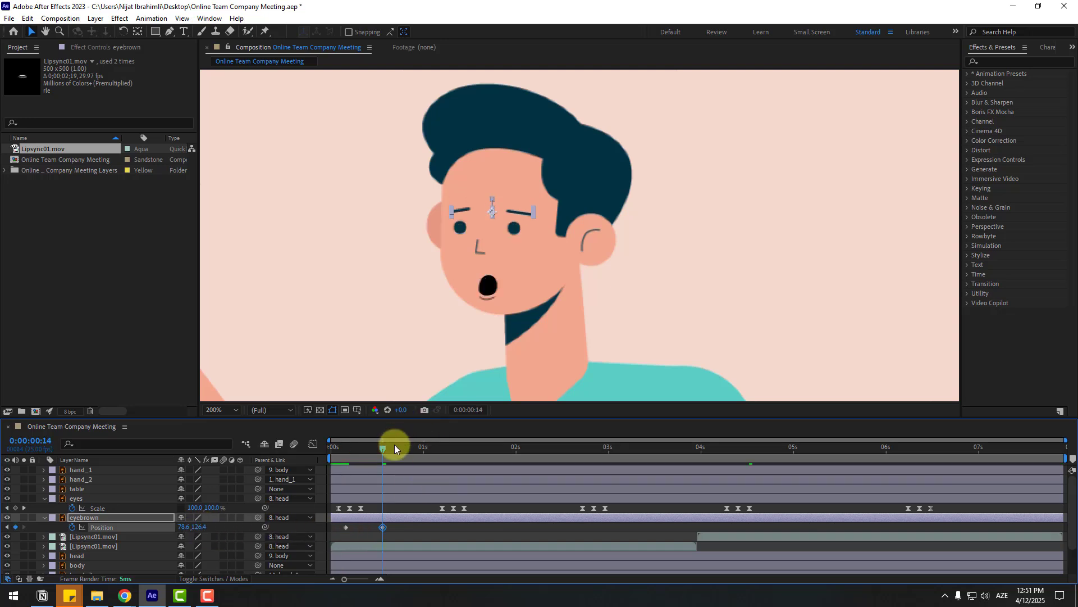
{"action": "key", "text": "space"}
{"action": "key", "text": "space"}
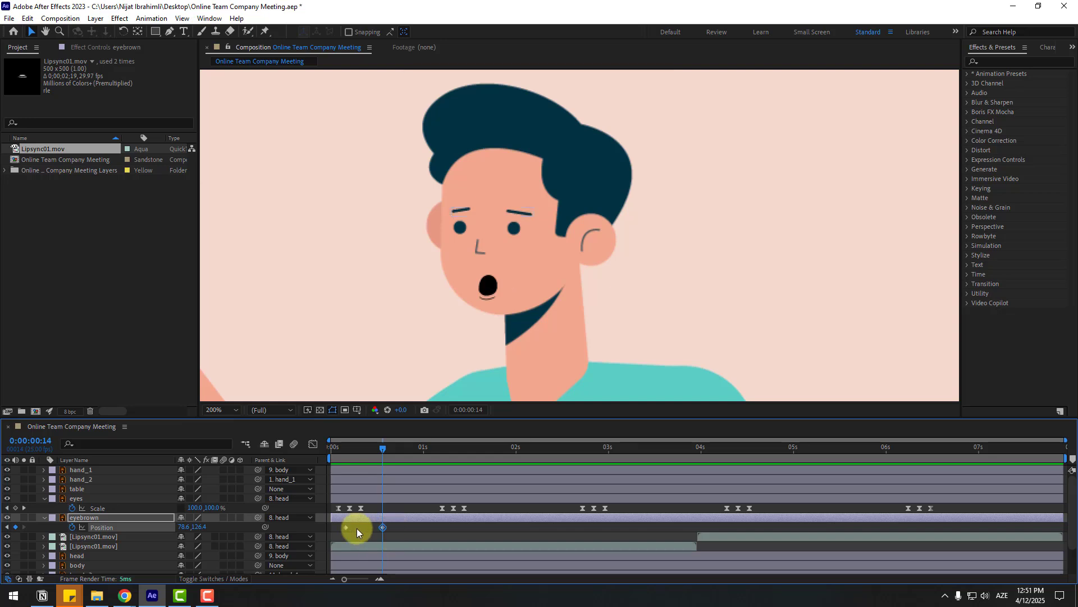
Apply Easy Ease to both eyebrow Position keyframes
{"action": "right_click", "coordinate": [344, 528]}
{"action": "mouse_move", "coordinate": [379, 521]}
{"action": "left_click", "coordinate": [541, 450]}
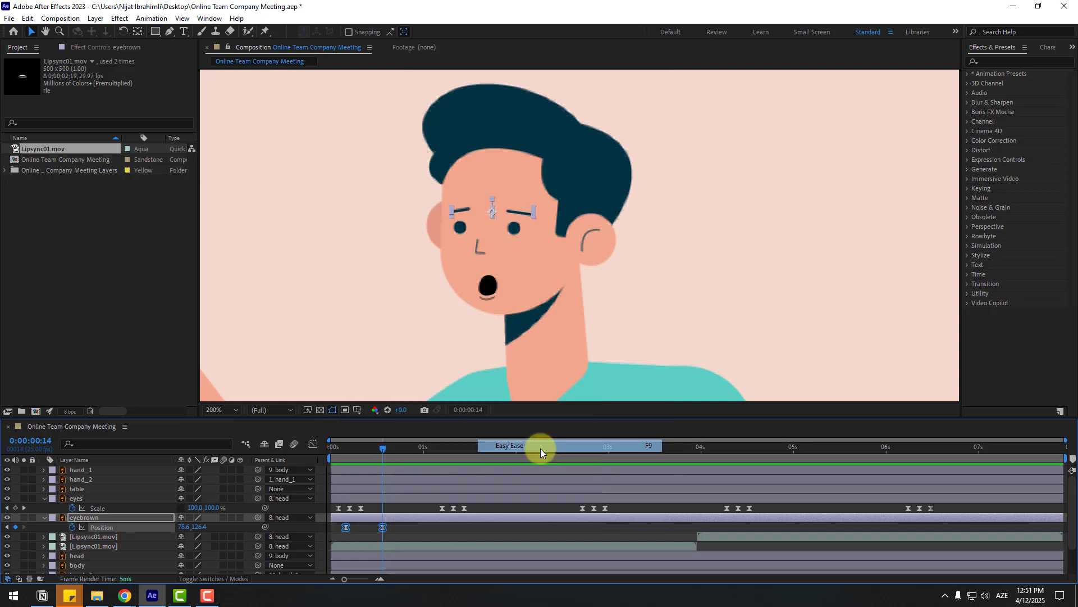
{"action": "key", "text": "space"}
{"action": "left_click", "coordinate": [475, 448]}
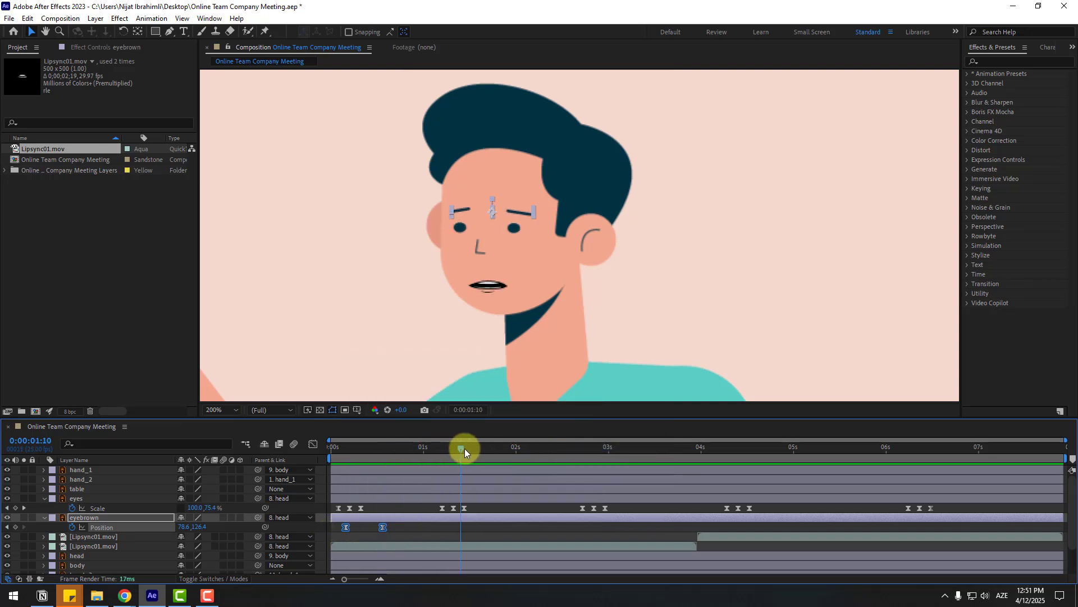
Hold the brows at 1:14, raise them to Y 120.4, then lower to about Y 126 after 3:03
{"action": "left_click", "coordinate": [15, 527]}
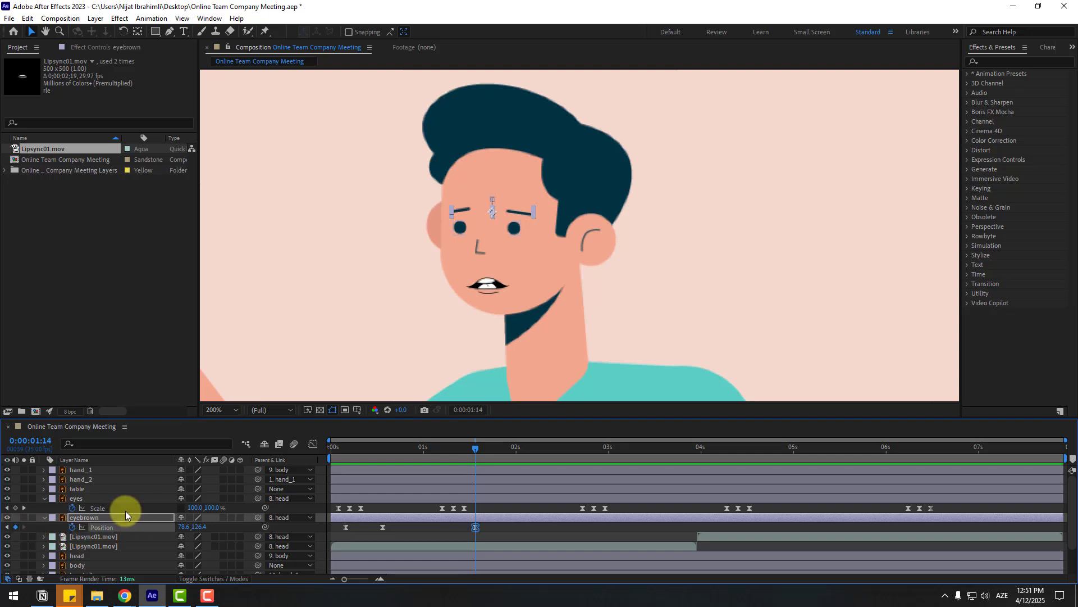
{"action": "key", "text": "shift+Page_Down"}
{"action": "left_click_drag", "start_coordinate": [198, 526], "coordinate": [192, 524]}
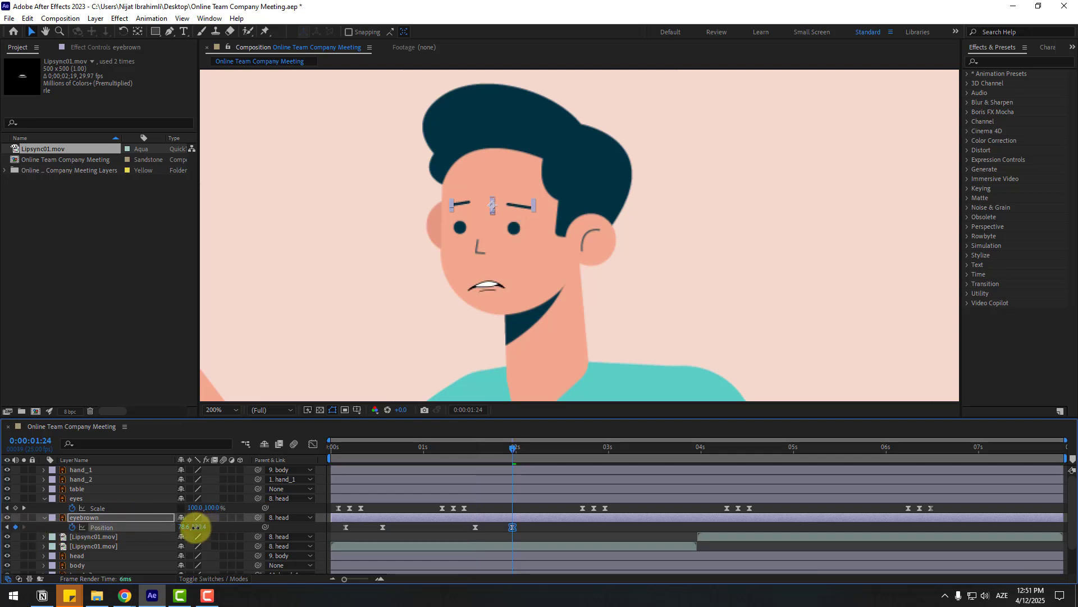
{"action": "left_click", "coordinate": [617, 448]}
{"action": "key", "text": "Page_Down"}
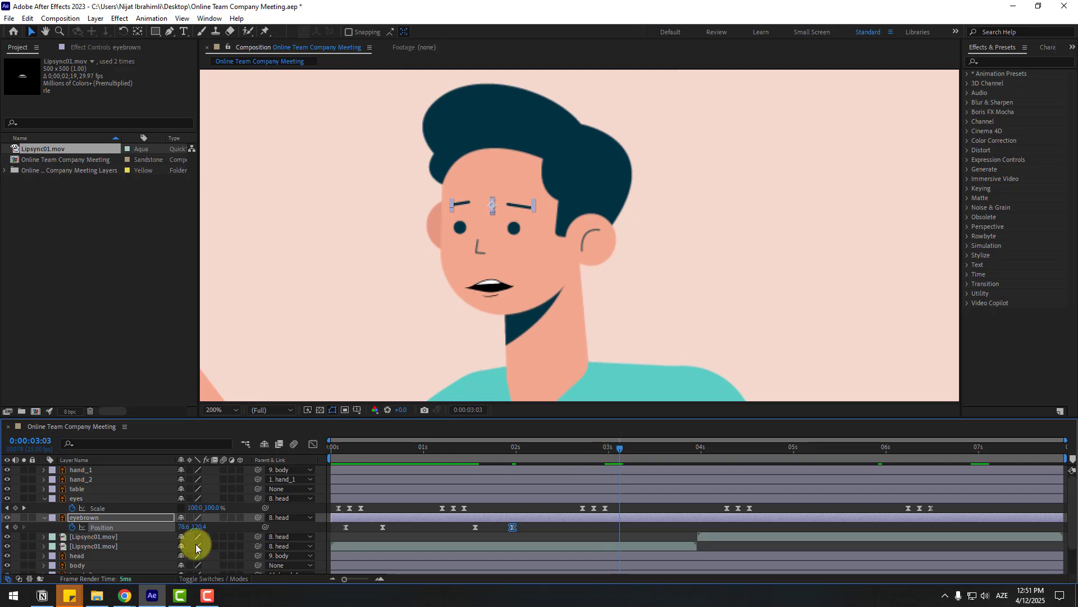
{"action": "left_click", "coordinate": [15, 527]}
{"action": "key", "text": "space"}
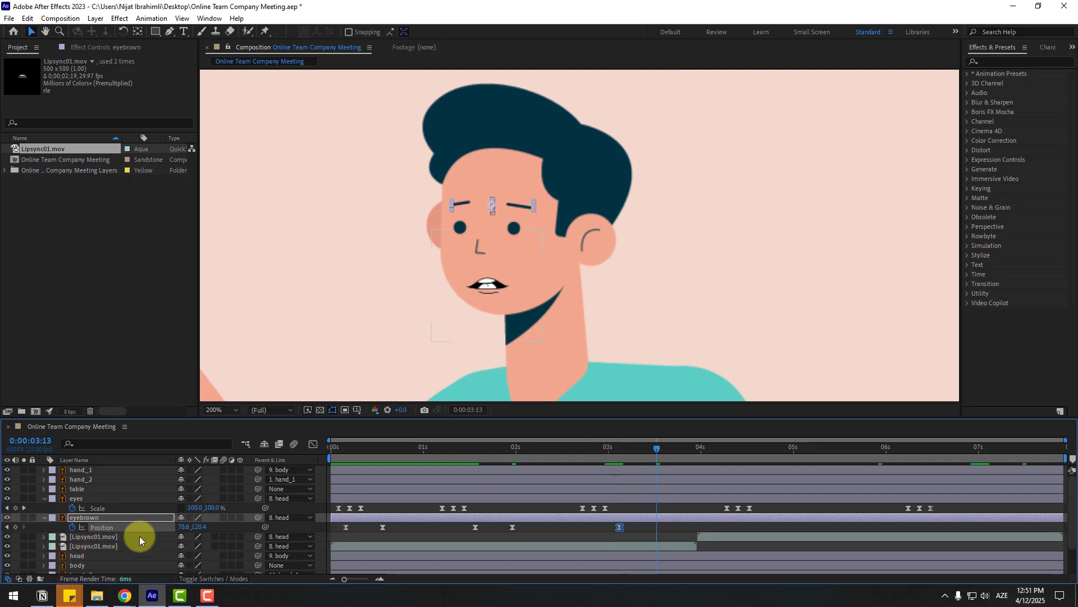
{"action": "left_click_drag", "start_coordinate": [200, 530], "coordinate": [206, 527]}
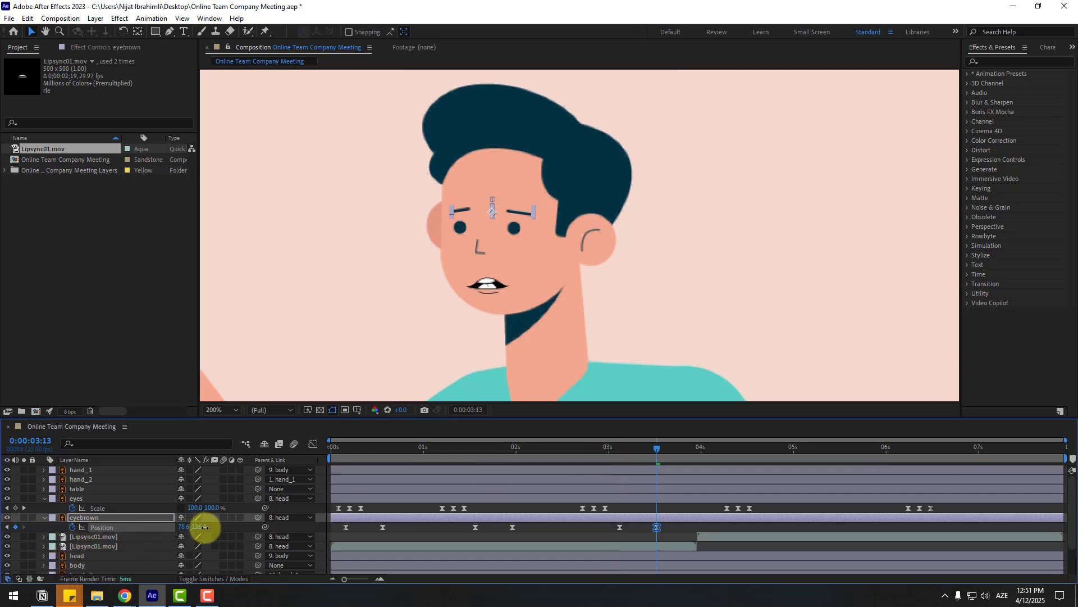
{"action": "key", "text": "space"}
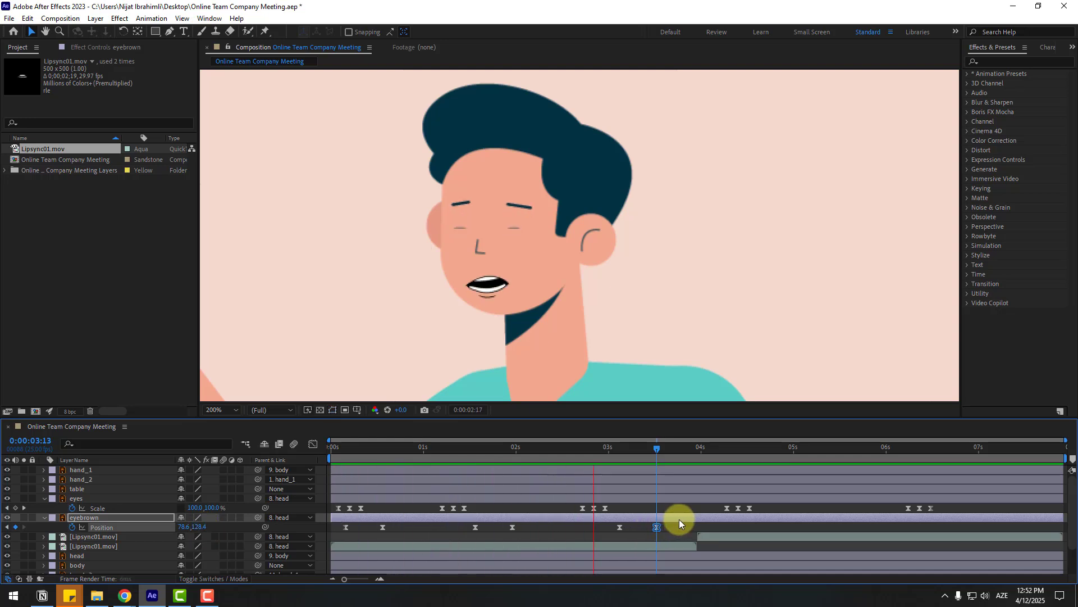
Paste all six eyebrow keyframes at 0:00:04:09 and collapse the layers
{"action": "left_click_drag", "start_coordinate": [676, 527], "coordinate": [384, 537]}
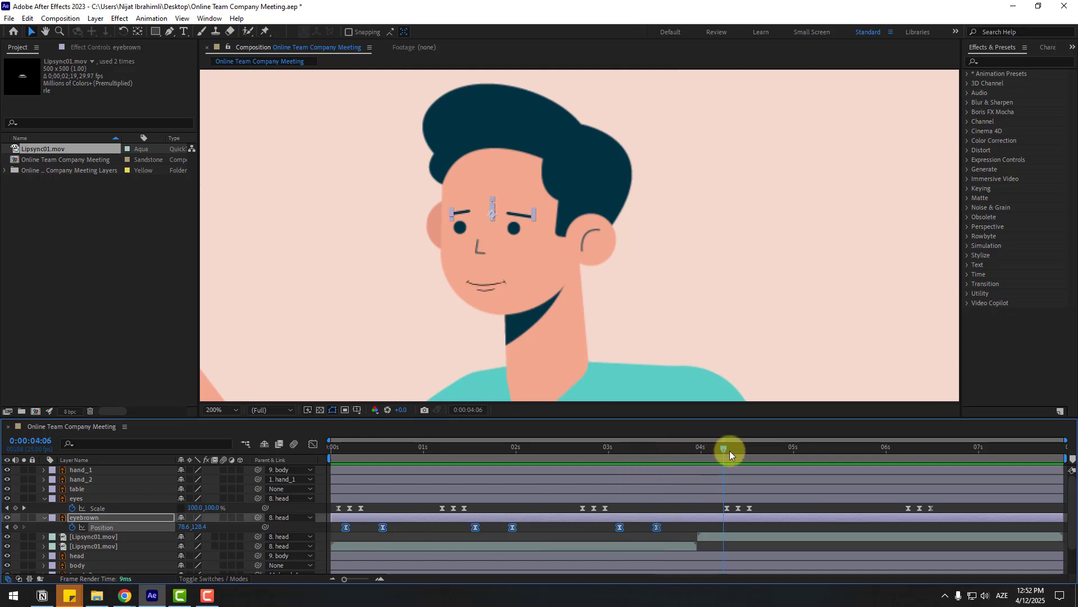
{"action": "left_click_drag", "start_coordinate": [730, 451], "coordinate": [733, 453]}
{"action": "key", "text": "ctrl+v"}
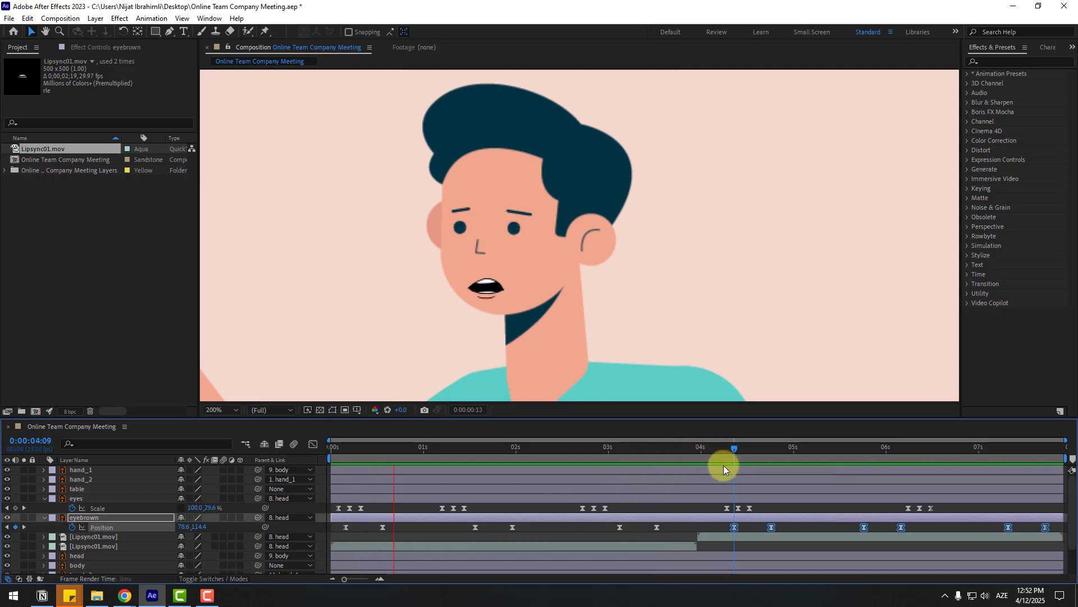
{"action": "left_click", "coordinate": [36, 522]}
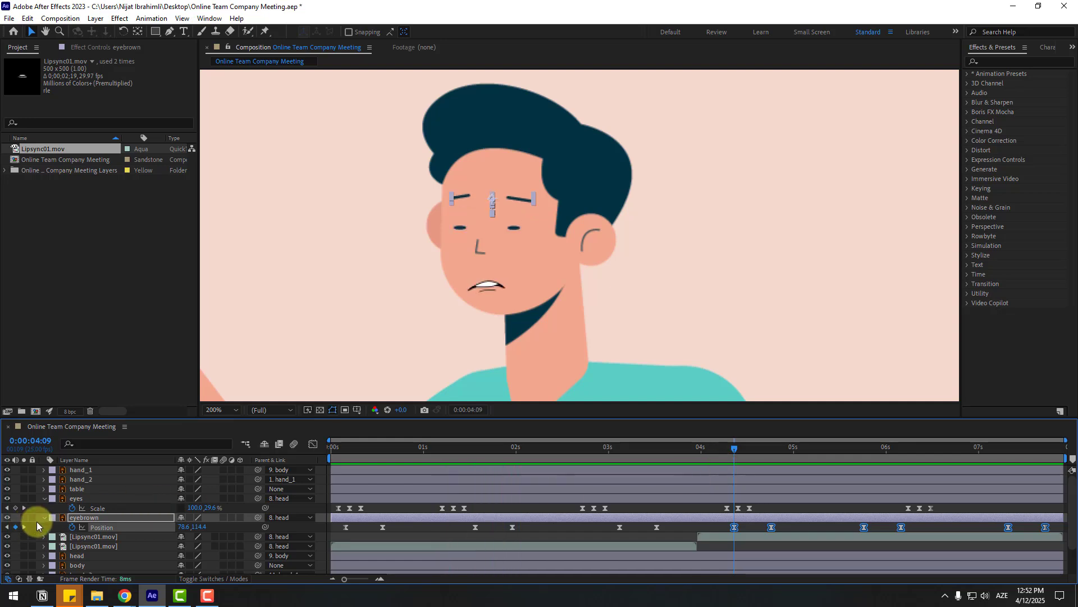
{"action": "left_click", "coordinate": [42, 516]}
{"action": "left_click", "coordinate": [42, 497]}
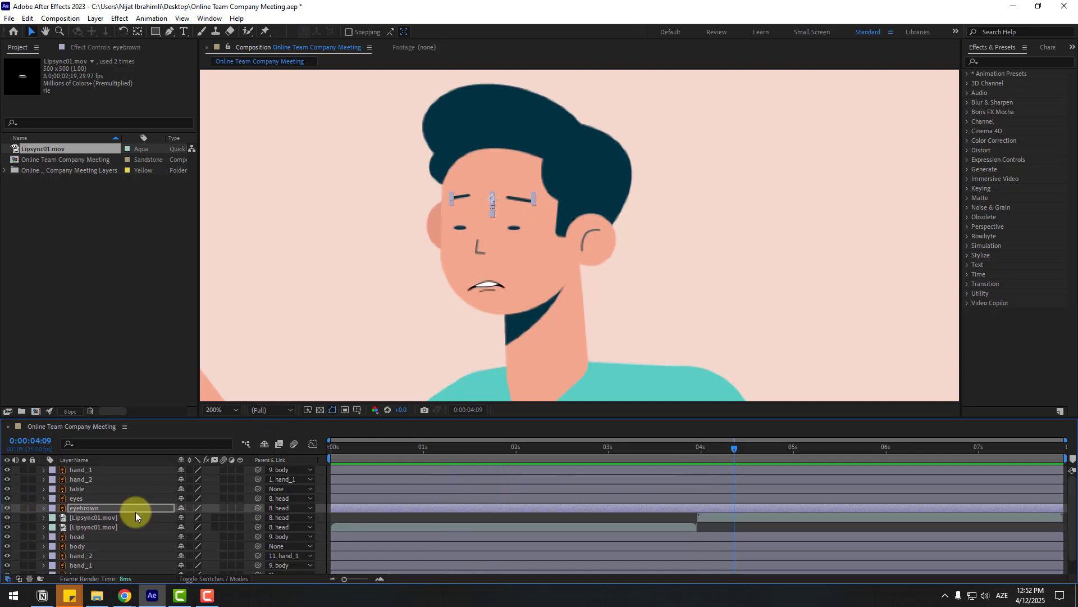
Keyframe body Rotation from the start, tilting to about -3° at 0:00:00:10
{"action": "left_click", "coordinate": [84, 545]}
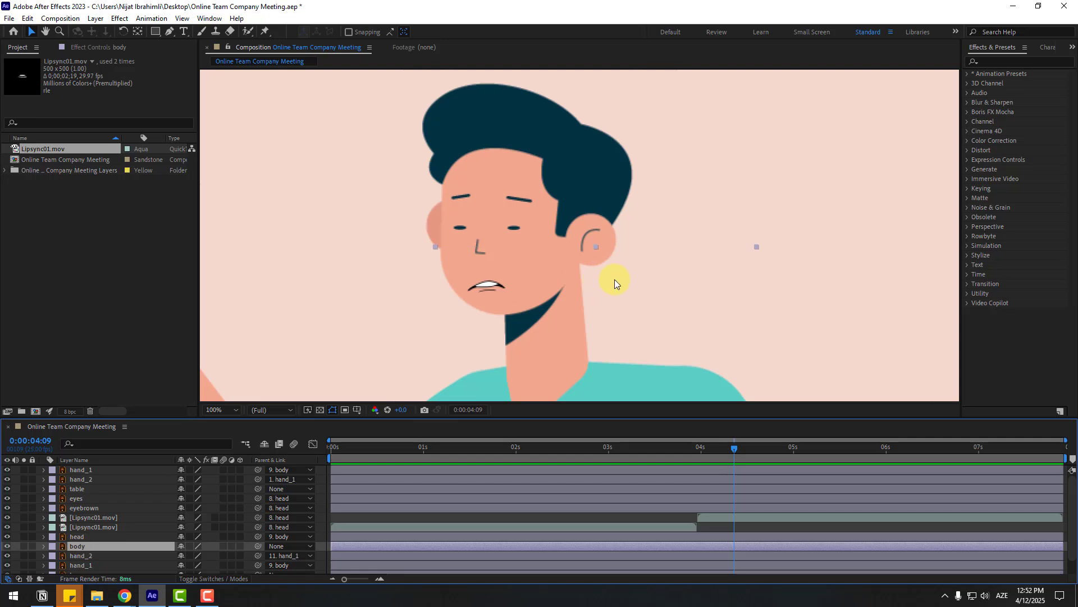
{"action": "scroll", "coordinate": [612, 284], "scroll_direction": "down", "scroll_amount": 4}
{"action": "key", "text": "Home"}
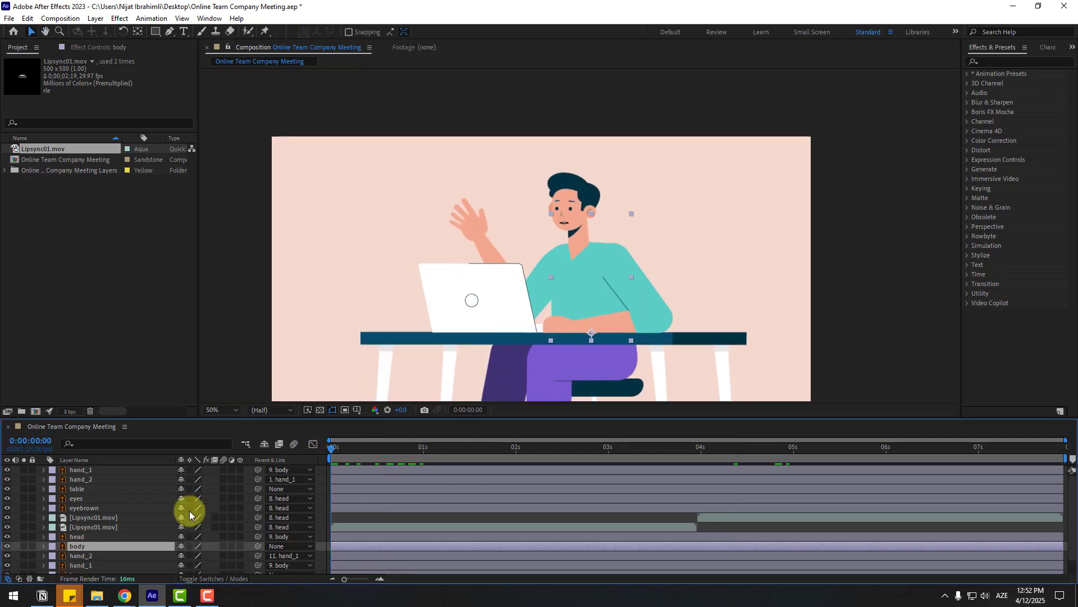
{"action": "key", "text": "r"}
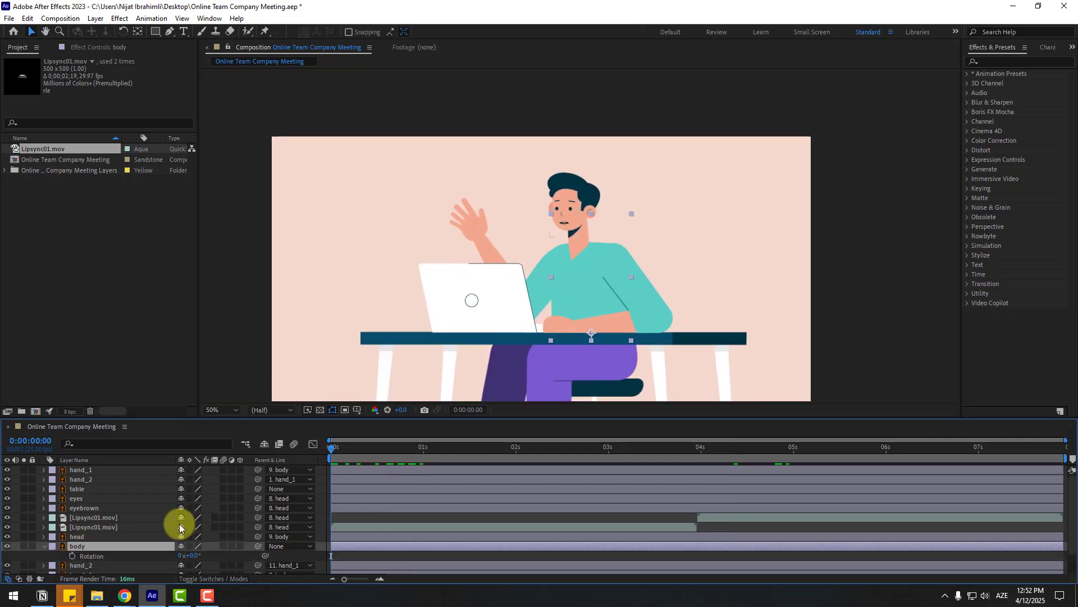
{"action": "left_click", "coordinate": [72, 556]}
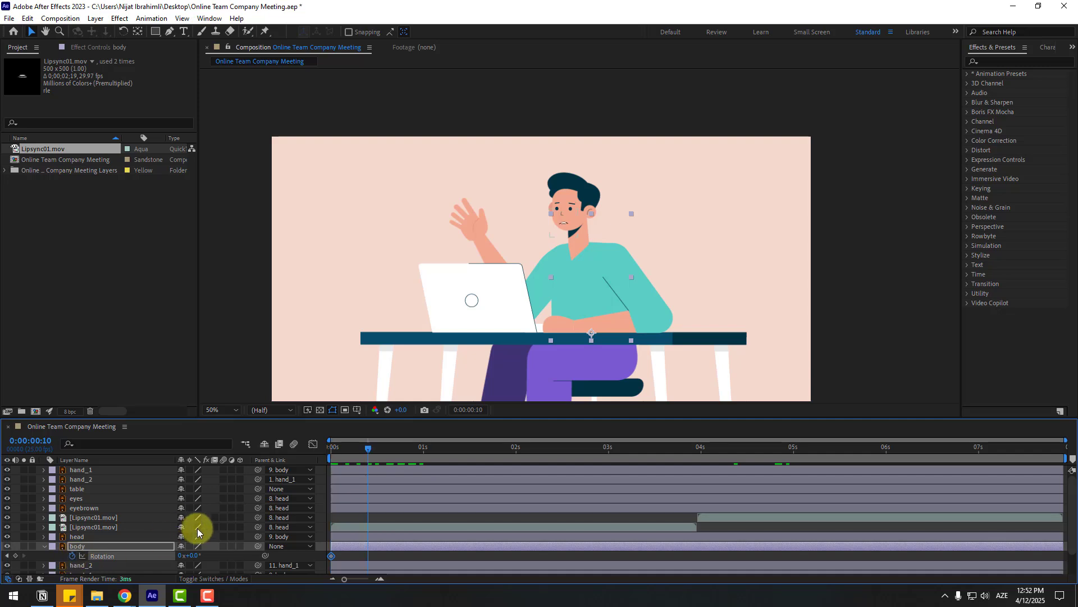
{"action": "key", "text": "shift+Page_Down"}
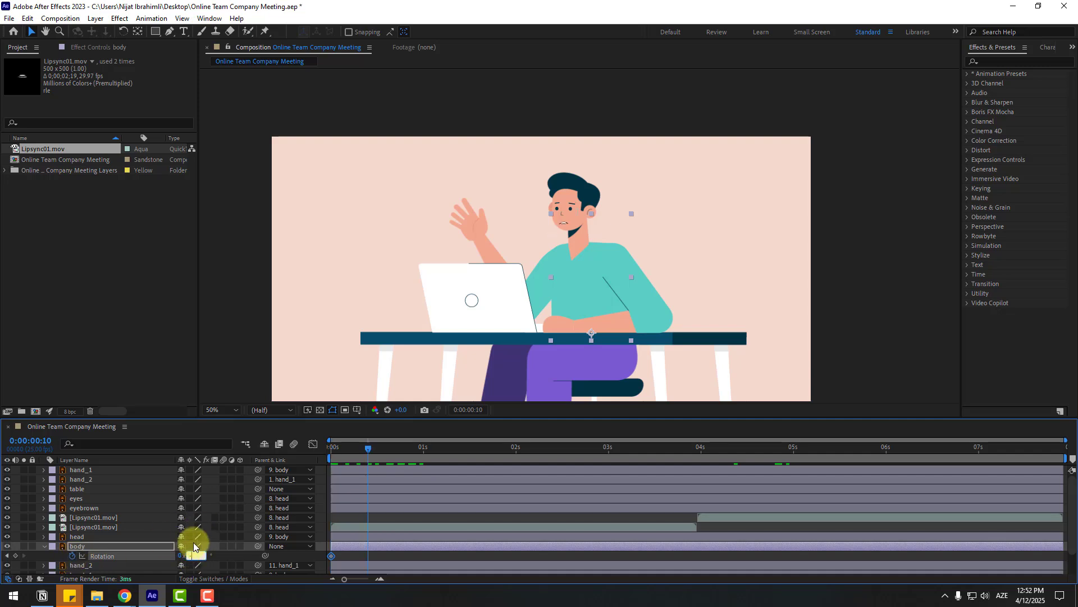
{"action": "left_click_drag", "start_coordinate": [194, 556], "coordinate": [192, 556]}
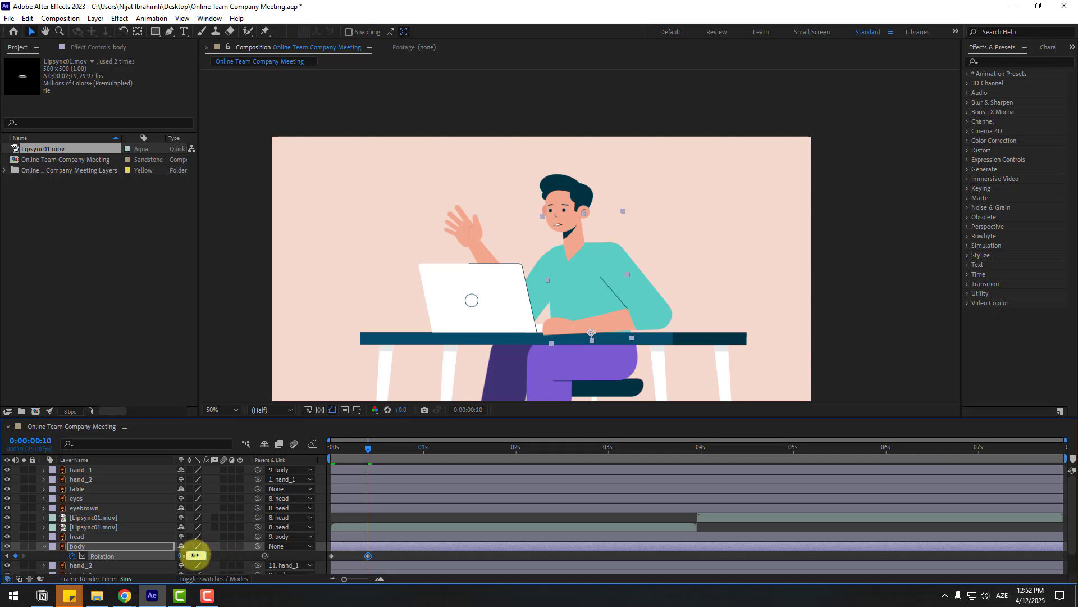
Set the body rotation to 3° at 0:00:01:15 and select all four Rotation keyframes
{"action": "left_click_drag", "start_coordinate": [371, 450], "coordinate": [443, 458]}
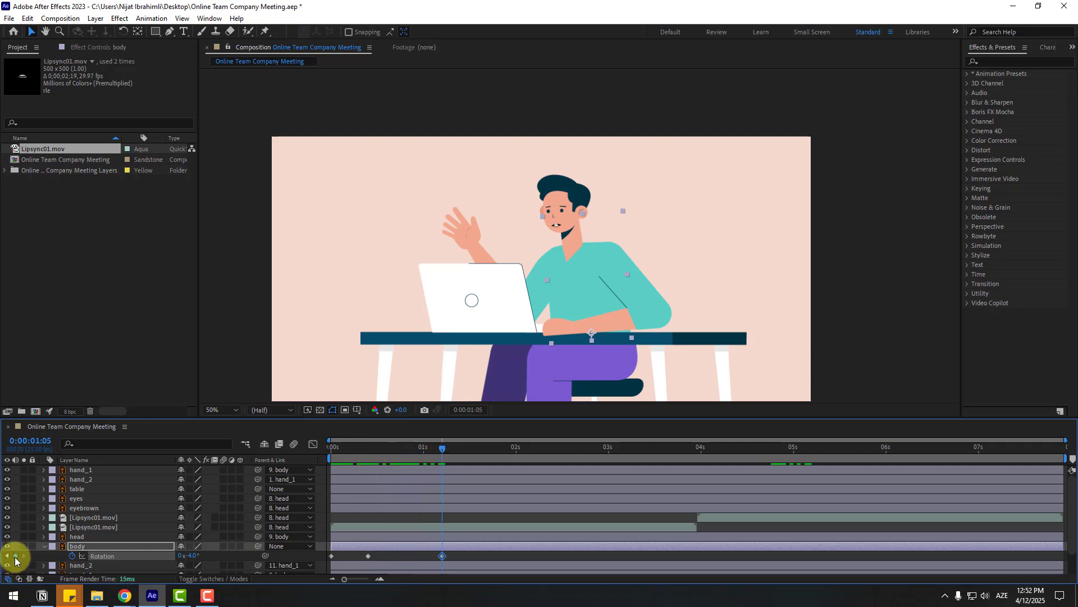
{"action": "key", "text": "shift+Page_Down"}
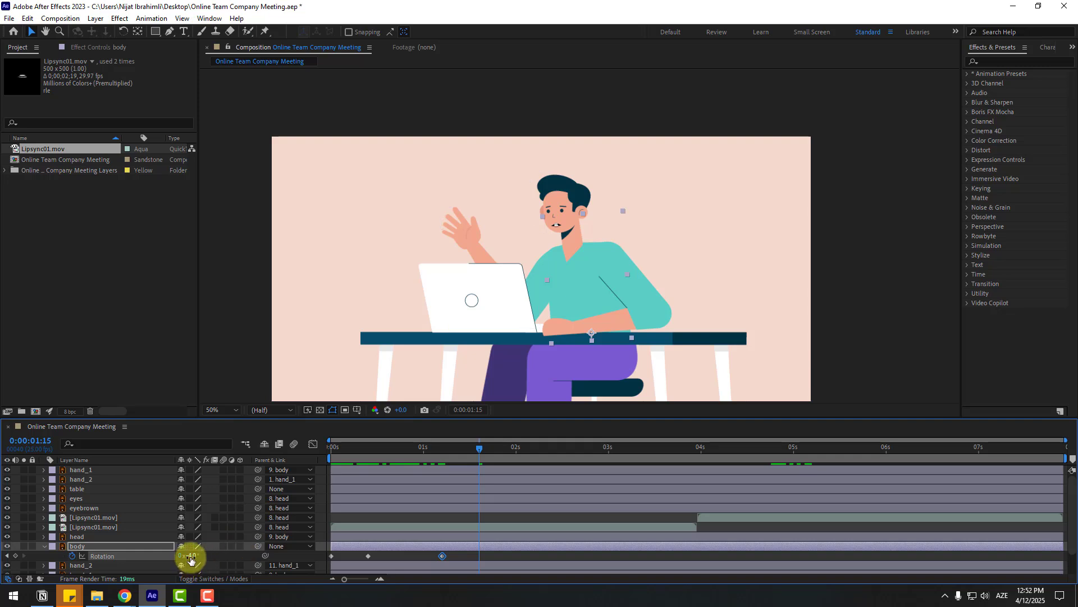
{"action": "type", "text": "3"}
{"action": "key", "text": "Return"}
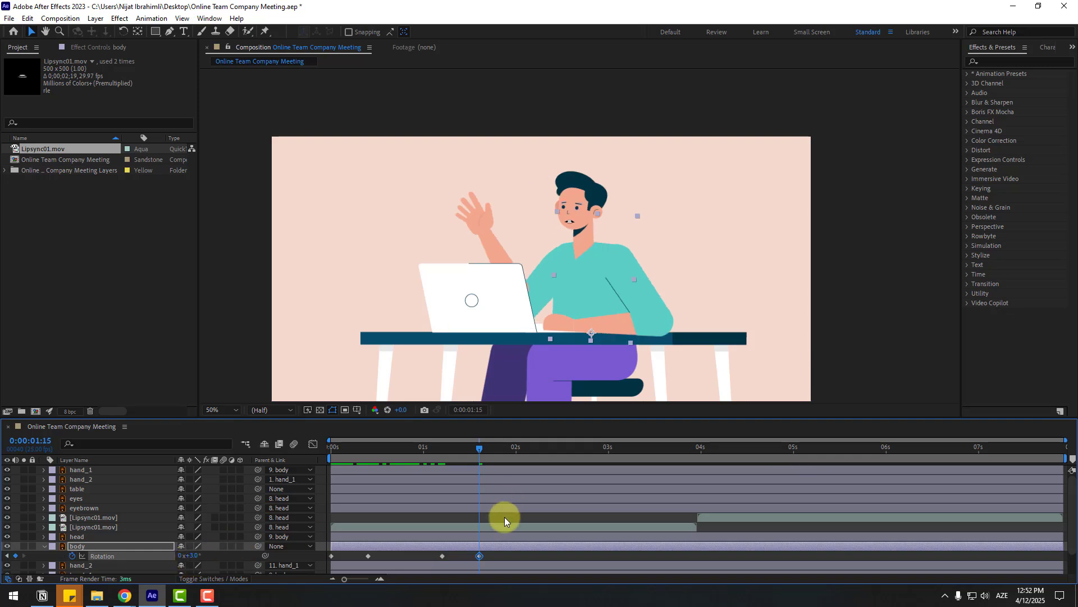
{"action": "left_click_drag", "start_coordinate": [353, 551], "coordinate": [326, 557]}
Apply Easy Ease to the body Rotation keyframes and preview the sway
{"action": "right_click", "coordinate": [330, 557]}
{"action": "mouse_move", "coordinate": [332, 550]}
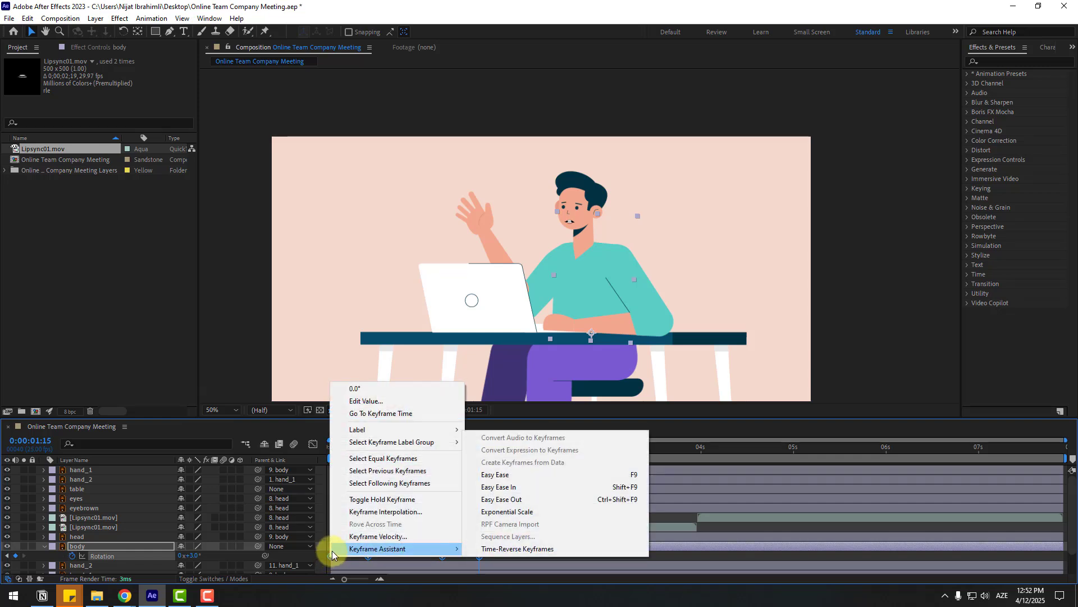
{"action": "left_click", "coordinate": [625, 479]}
{"action": "key", "text": "space"}
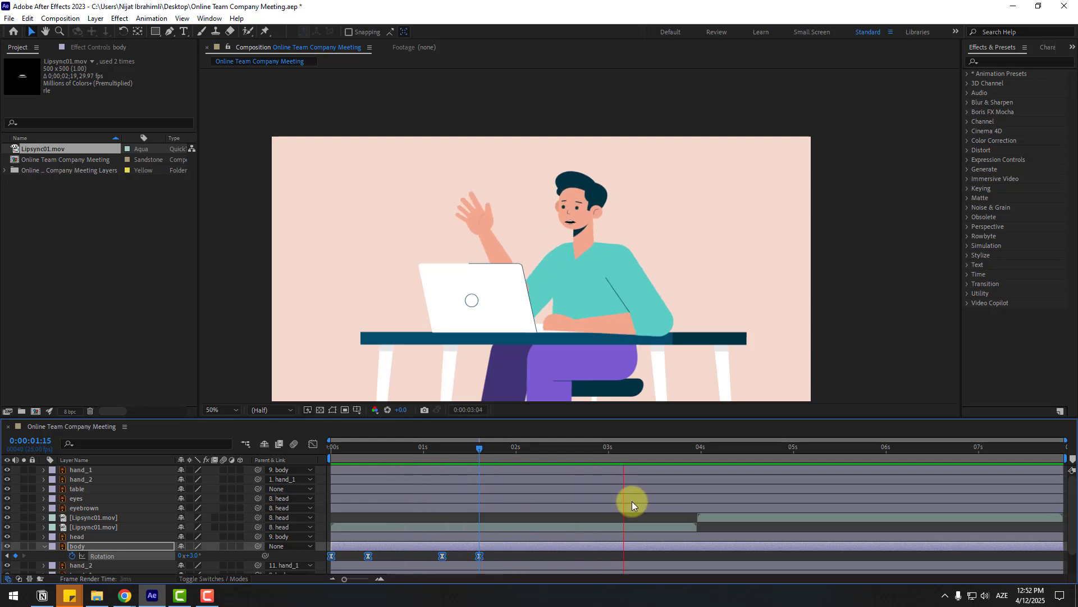
{"action": "key", "text": "space"}
Add a 0° body Rotation keyframe at 0:00:02:20 and end the work area near 3 seconds
{"action": "left_click_drag", "start_coordinate": [517, 447], "coordinate": [554, 450]}
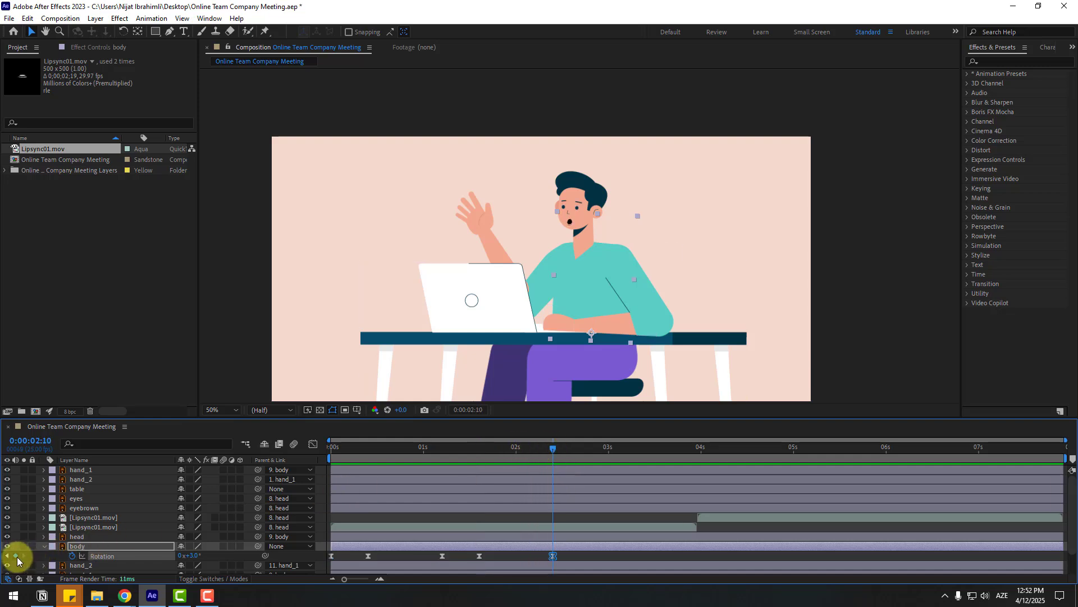
{"action": "left_click", "coordinate": [194, 557]}
{"action": "type", "text": "0"}
{"action": "key", "text": "Return"}
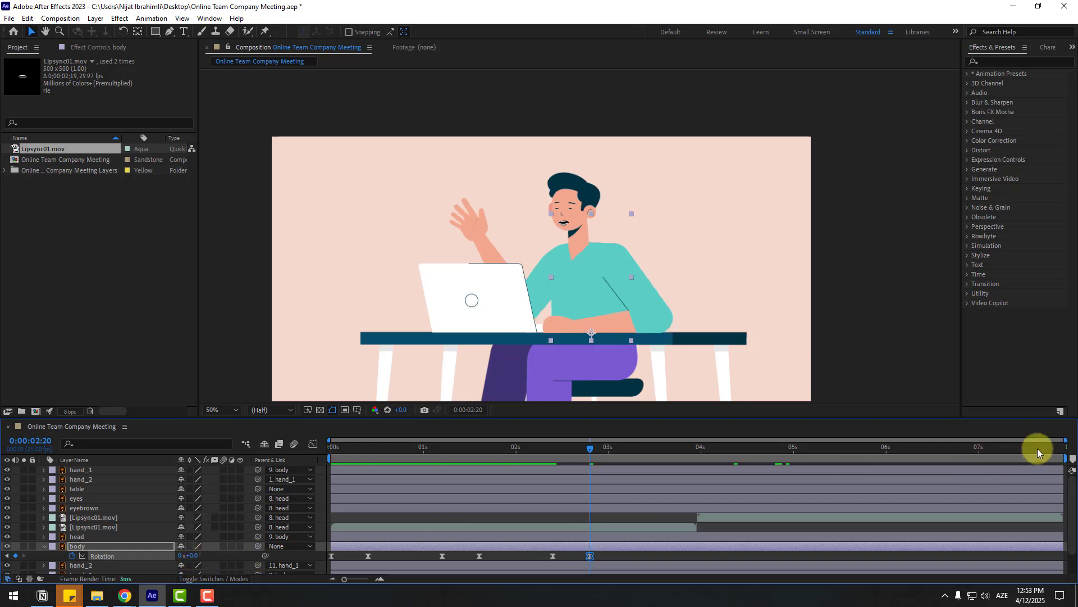
{"action": "left_click_drag", "start_coordinate": [1066, 458], "coordinate": [622, 472]}
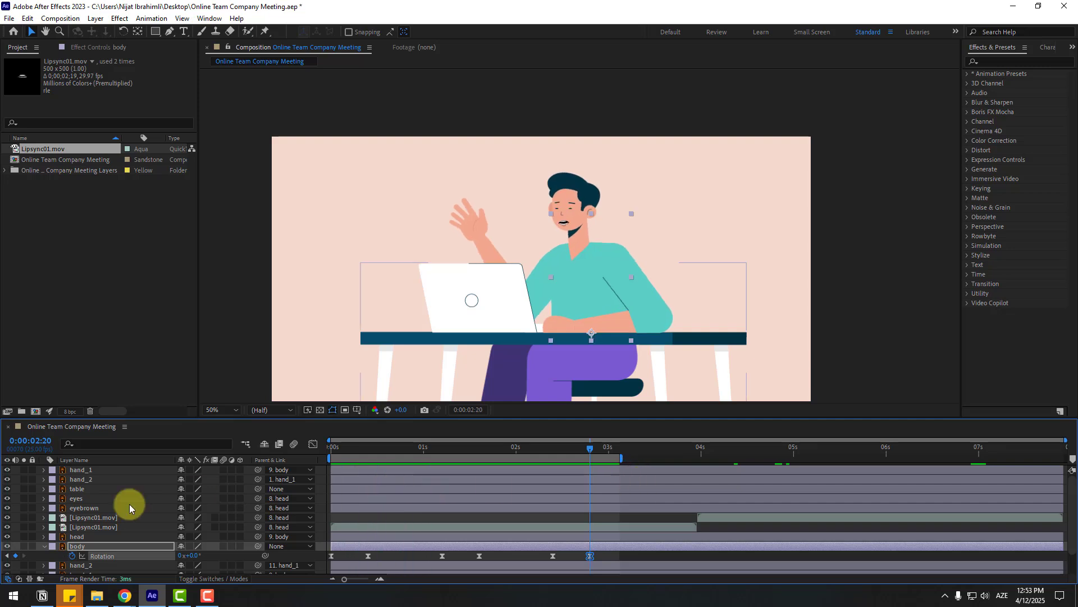
Start Rotation keyframes on the hand_1 and hand_2 layers at 0s
{"action": "left_click", "coordinate": [642, 287]}
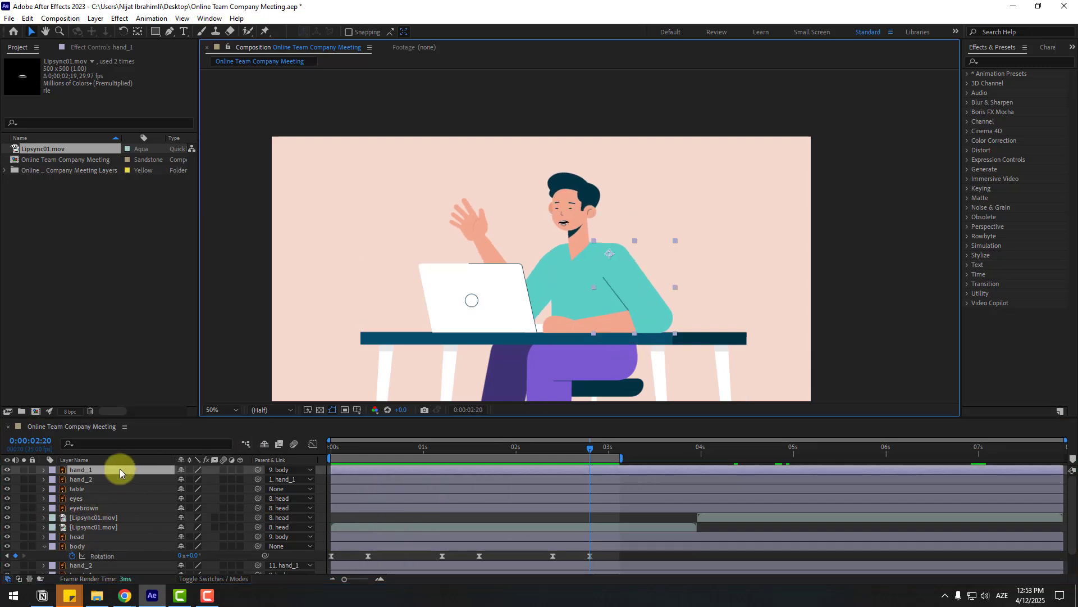
{"action": "left_click_drag", "start_coordinate": [358, 450], "coordinate": [298, 457]}
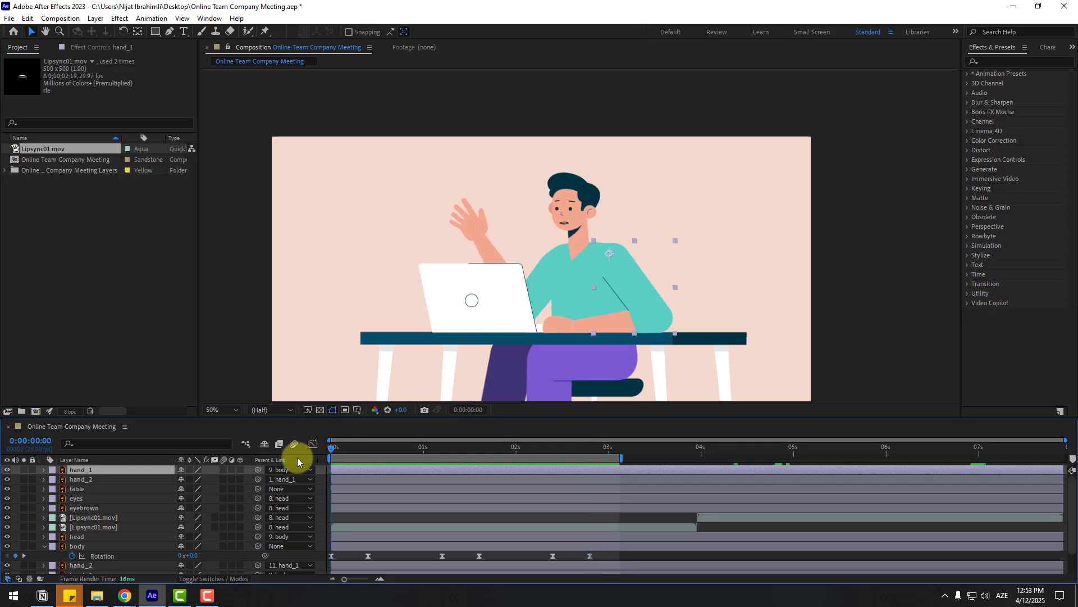
{"action": "key", "text": "r"}
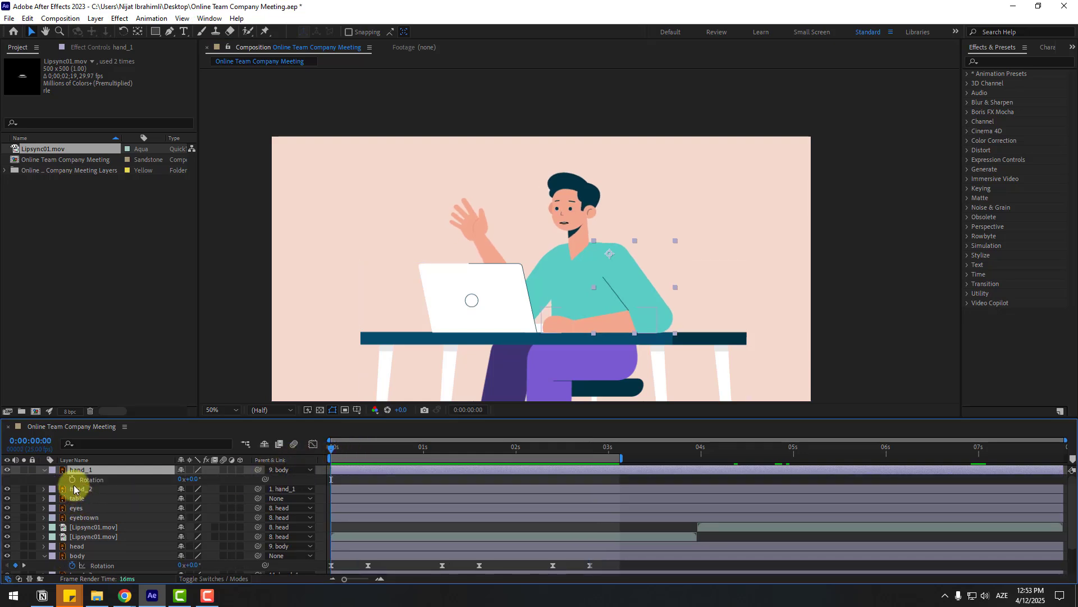
{"action": "left_click", "coordinate": [71, 480]}
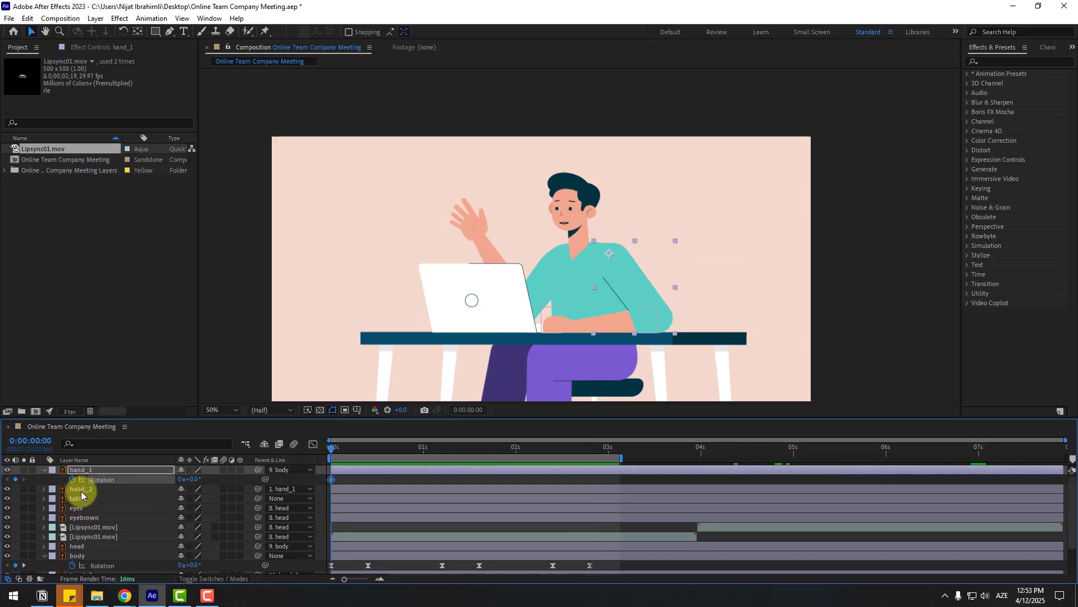
{"action": "left_click", "coordinate": [81, 490]}
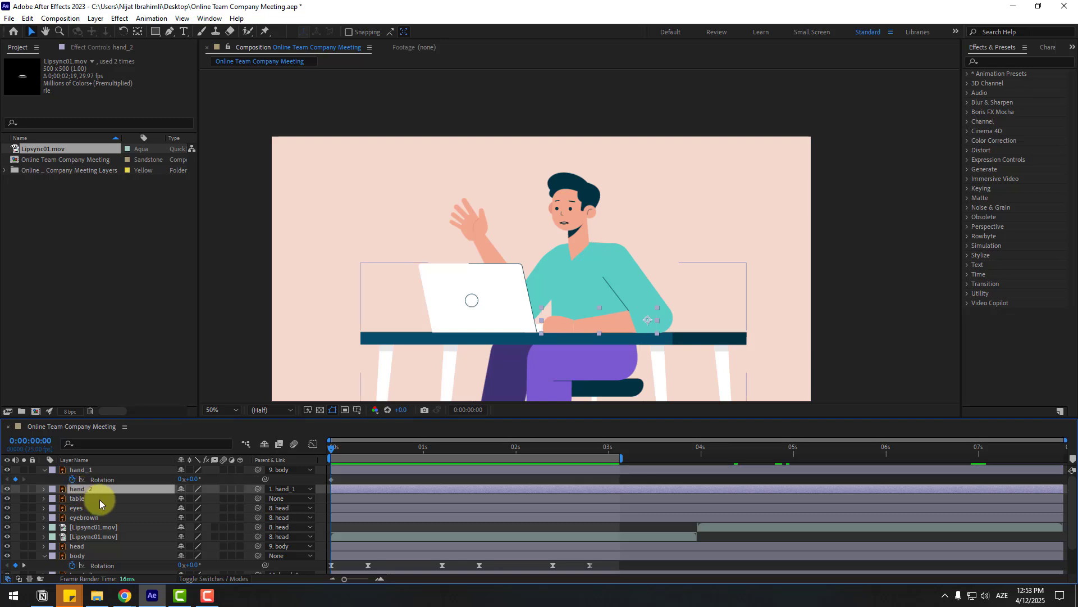
{"action": "key", "text": "r"}
{"action": "left_click", "coordinate": [72, 499]}
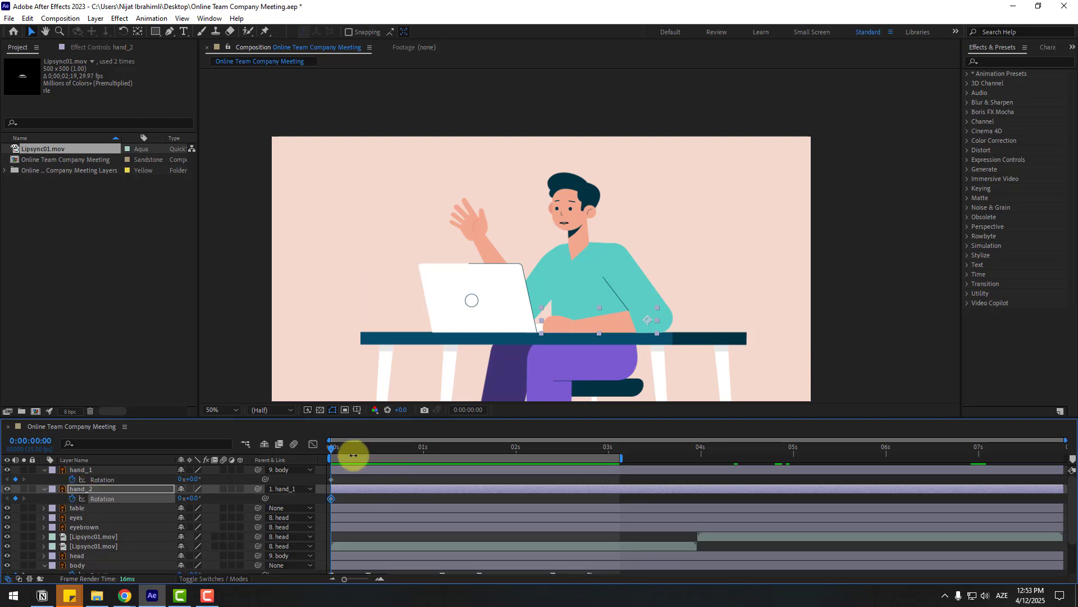
At frame 10, rotate hand_1 to +4° and hand_2 to -1° to bend the arm
{"action": "left_click_drag", "start_coordinate": [342, 446], "coordinate": [377, 449]}
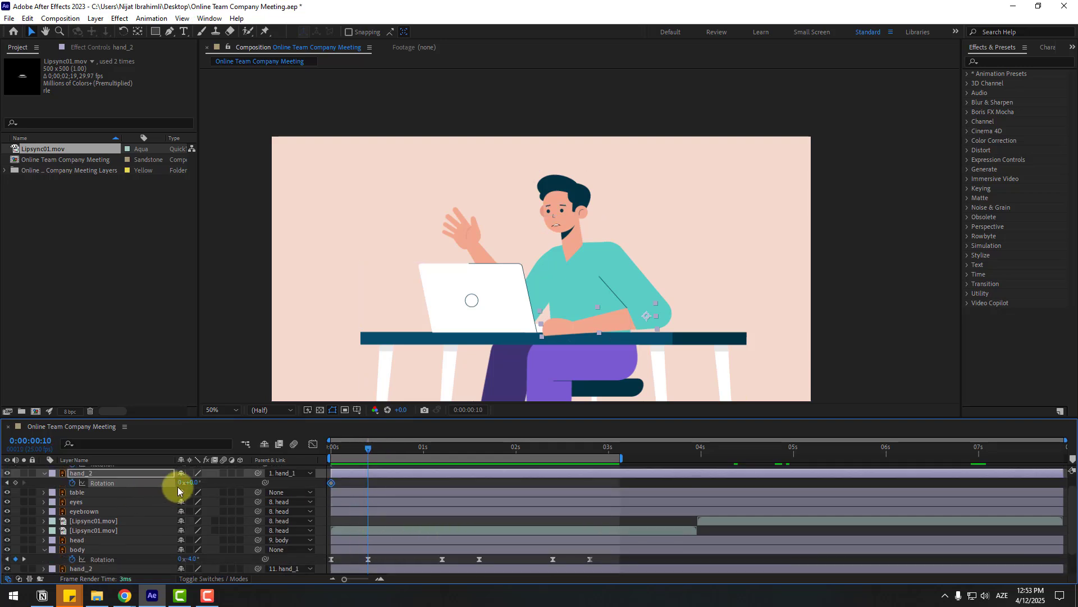
{"action": "left_click_drag", "start_coordinate": [198, 481], "coordinate": [200, 481]}
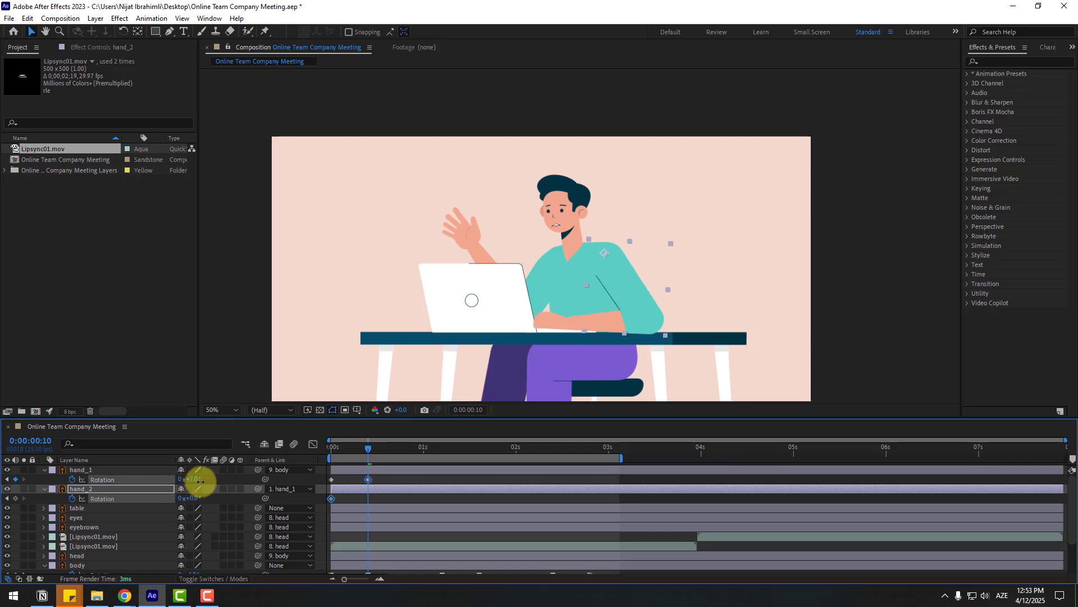
{"action": "left_click", "coordinate": [198, 481]}
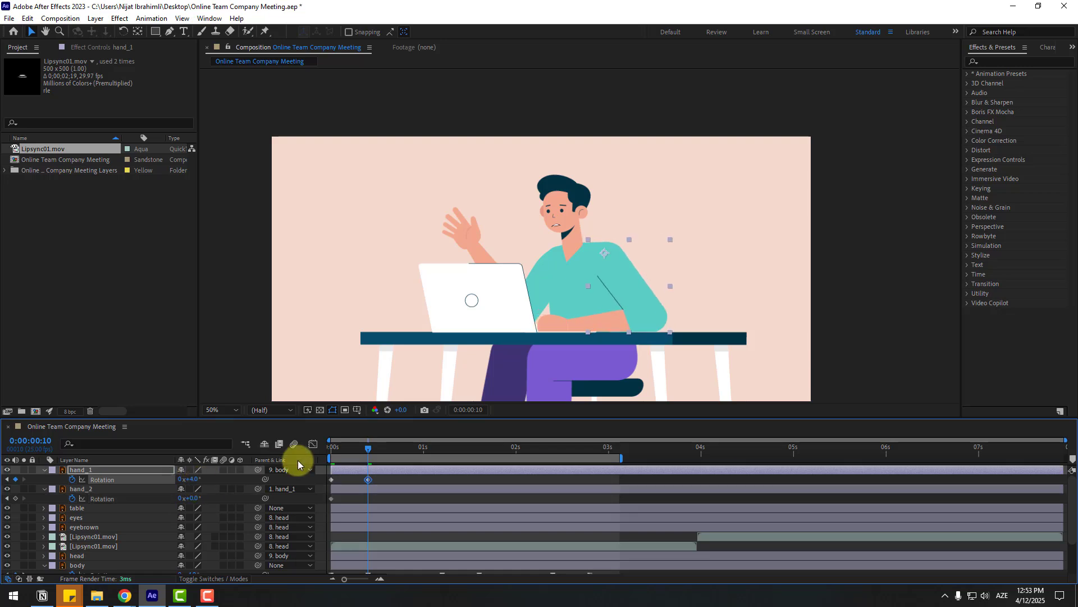
{"action": "mouse_move", "coordinate": [356, 450]}
{"action": "left_mouse_down"}
{"action": "mouse_move", "coordinate": [328, 450]}
{"action": "mouse_move", "coordinate": [367, 452]}
{"action": "left_mouse_up"}
{"action": "mouse_move", "coordinate": [191, 499]}
{"action": "left_mouse_down"}
{"action": "mouse_move", "coordinate": [203, 499]}
{"action": "mouse_move", "coordinate": [193, 499]}
{"action": "left_mouse_up"}
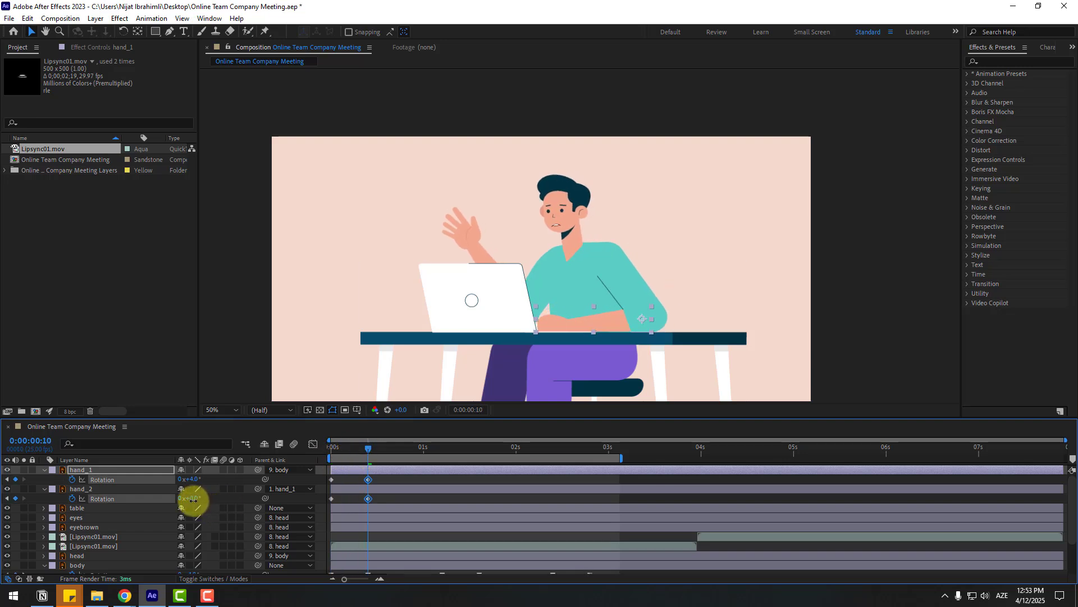
{"action": "left_click", "coordinate": [370, 480]}
Apply Easy Ease to the hand_1 and hand_2 Rotation keyframes
{"action": "left_click_drag", "start_coordinate": [376, 478], "coordinate": [318, 500]}
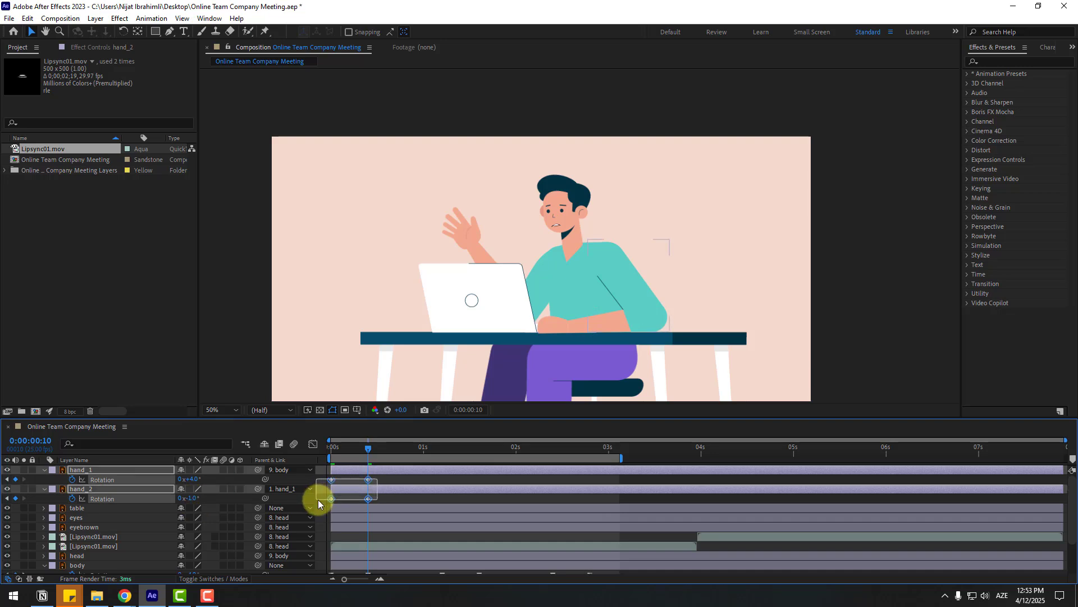
{"action": "right_click", "coordinate": [331, 497]}
{"action": "mouse_move", "coordinate": [407, 490]}
{"action": "left_click", "coordinate": [511, 427]}
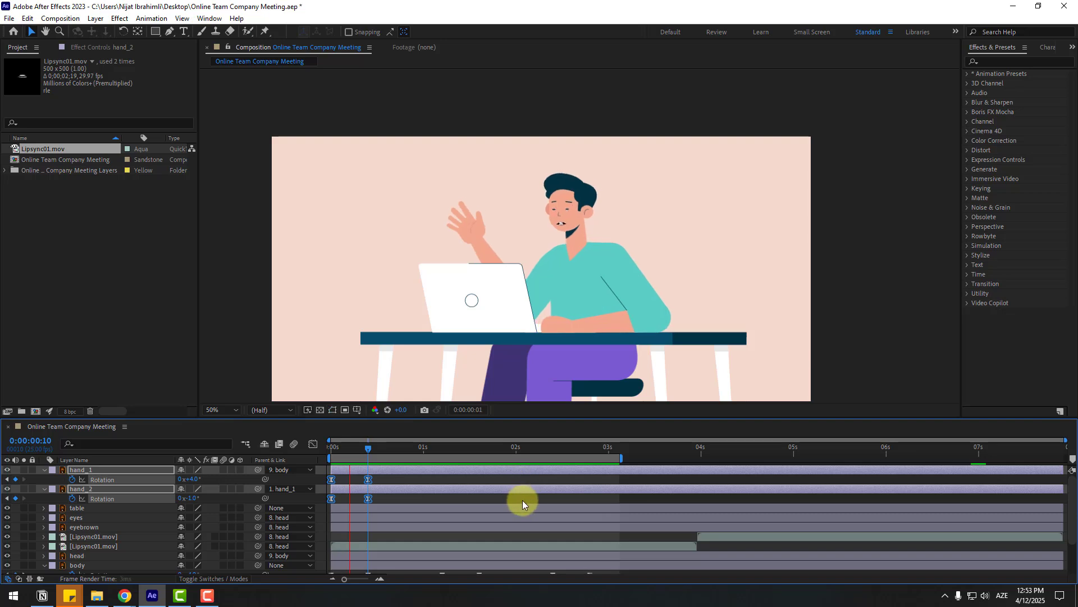
{"action": "scroll", "coordinate": [462, 527], "scroll_direction": "down", "scroll_amount": 3}
{"action": "left_click", "coordinate": [79, 520]}
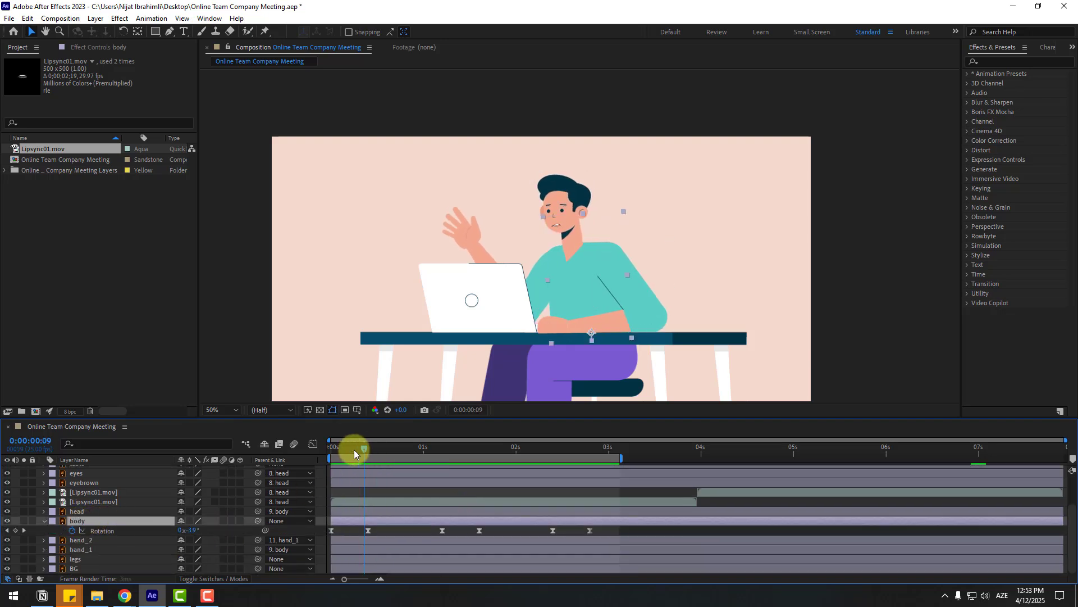
Keyframe the body's Position at 0s and lower it slightly at frame 5
{"action": "left_click_drag", "start_coordinate": [354, 449], "coordinate": [314, 451]}
{"action": "key", "text": "shift+p"}
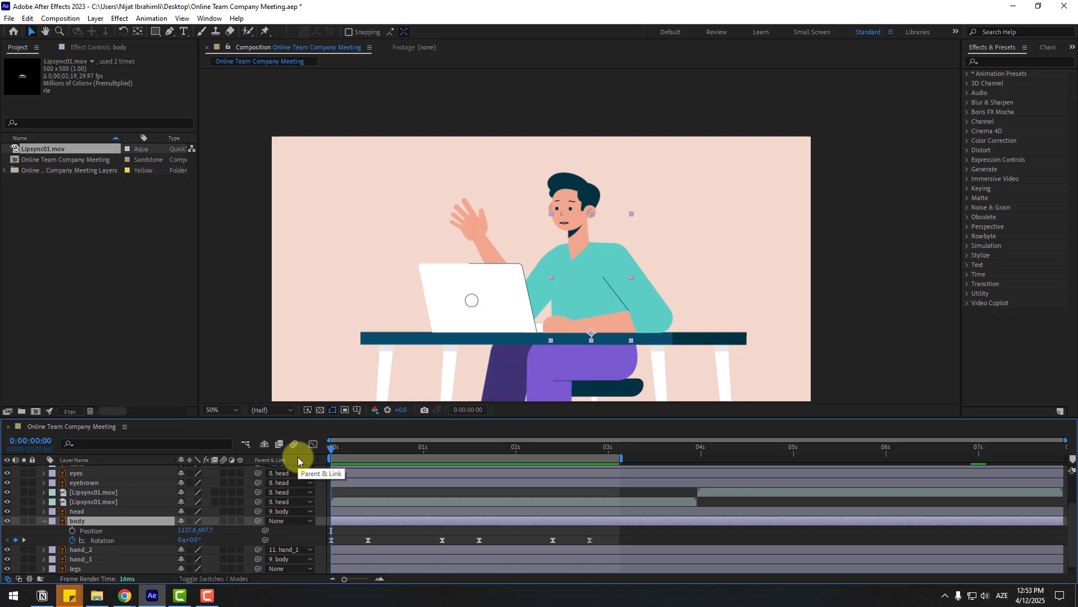
{"action": "left_click", "coordinate": [72, 530]}
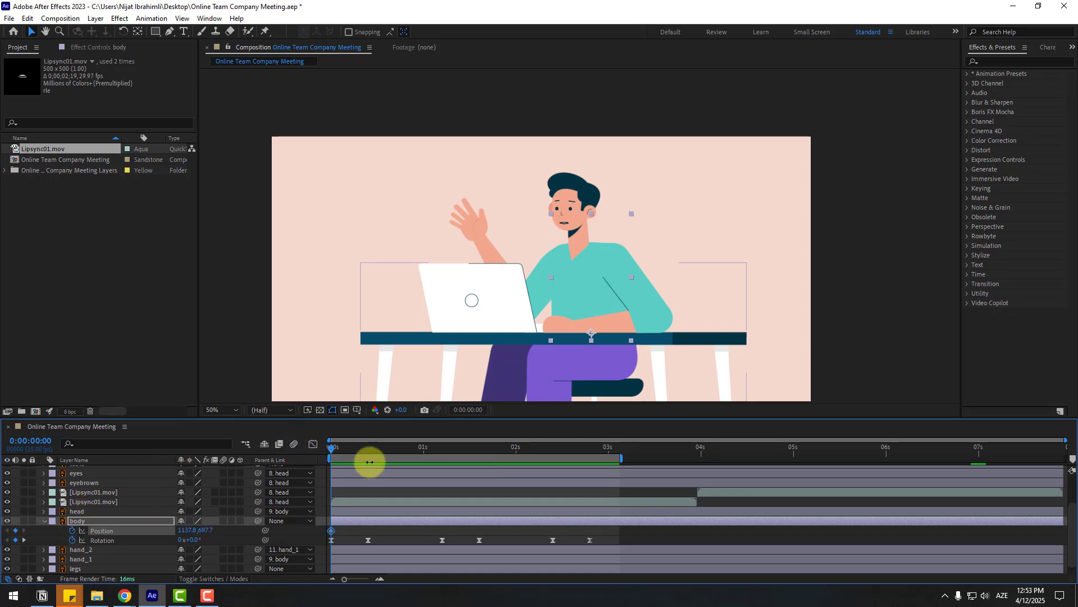
{"action": "mouse_move", "coordinate": [361, 447]}
{"action": "left_mouse_down"}
{"action": "mouse_move", "coordinate": [339, 443]}
{"action": "mouse_move", "coordinate": [349, 445]}
{"action": "left_mouse_up"}
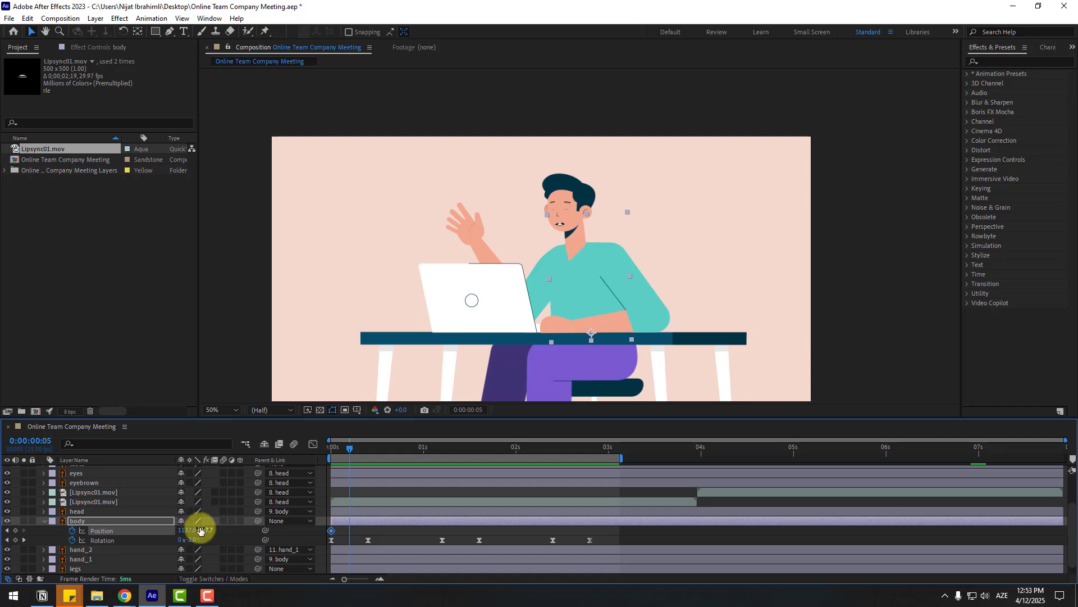
{"action": "left_click_drag", "start_coordinate": [203, 530], "coordinate": [212, 530]}
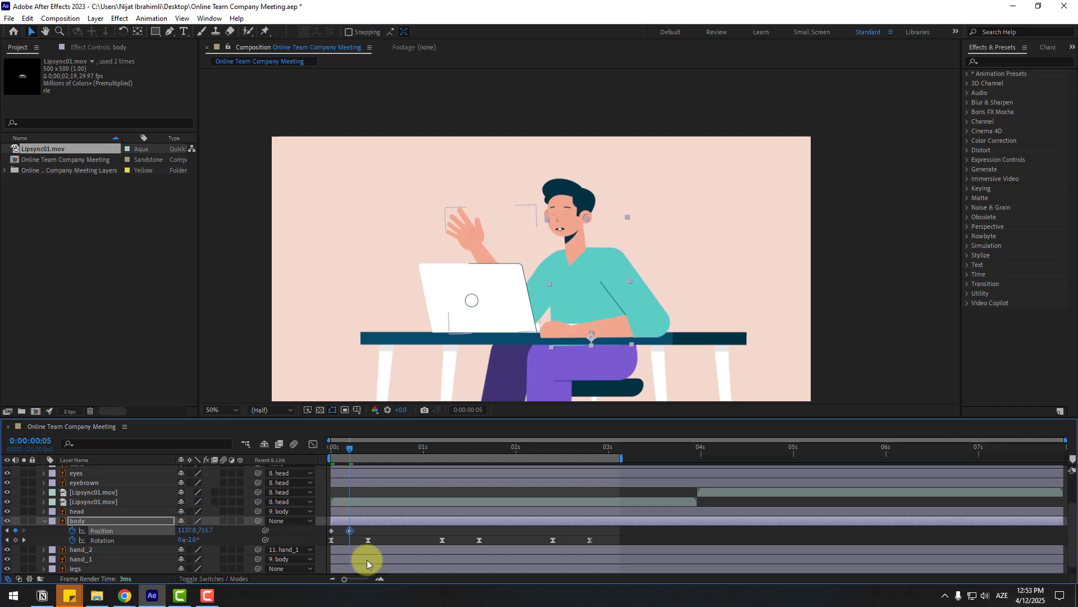
{"action": "left_click_drag", "start_coordinate": [353, 450], "coordinate": [371, 449]}
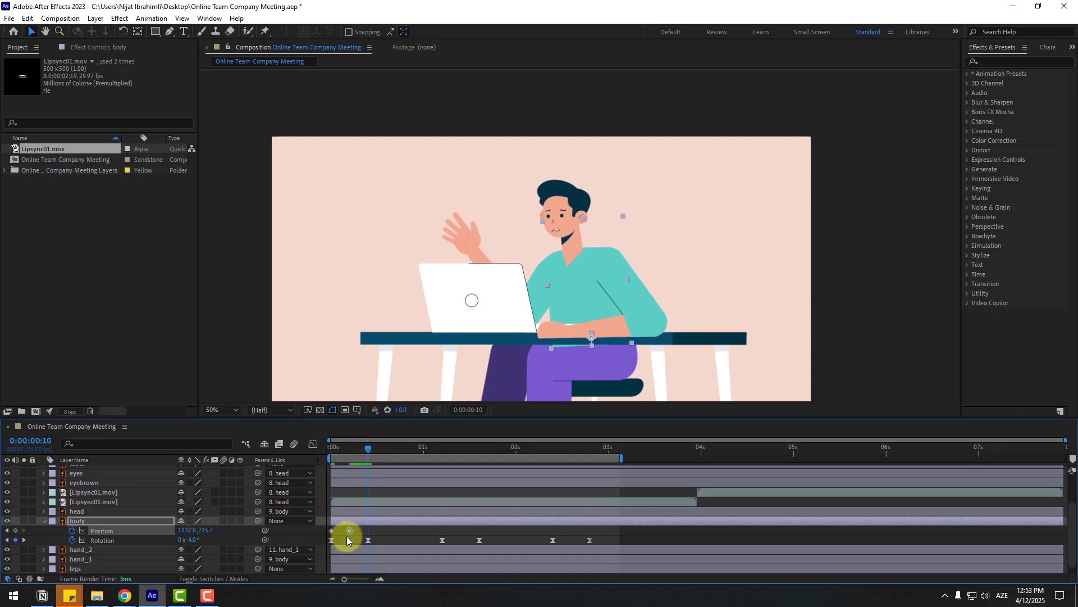
{"action": "key", "text": "ctrl+z"}
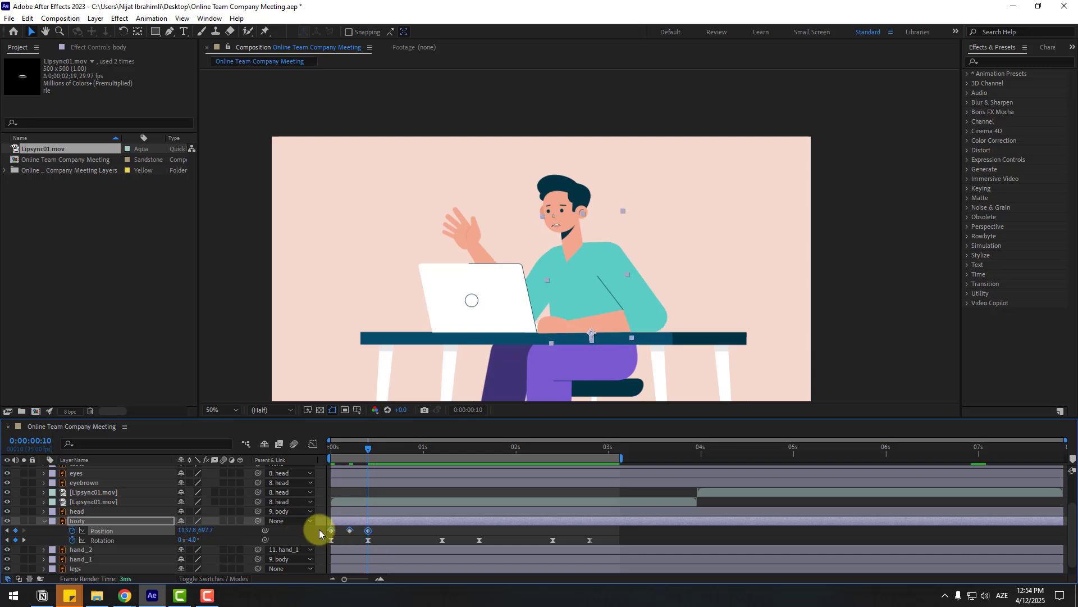
Apply Easy Ease to the body's Position keyframes
{"action": "right_click", "coordinate": [332, 530]}
{"action": "mouse_move", "coordinate": [431, 520]}
{"action": "left_click", "coordinate": [502, 449]}
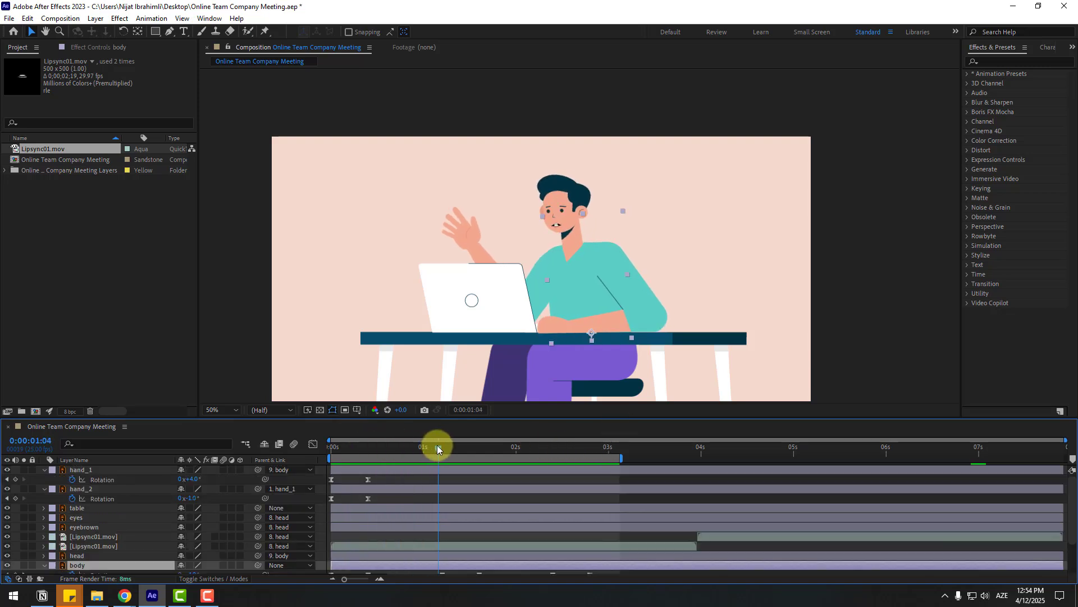
{"action": "left_click_drag", "start_coordinate": [437, 445], "coordinate": [439, 446]}
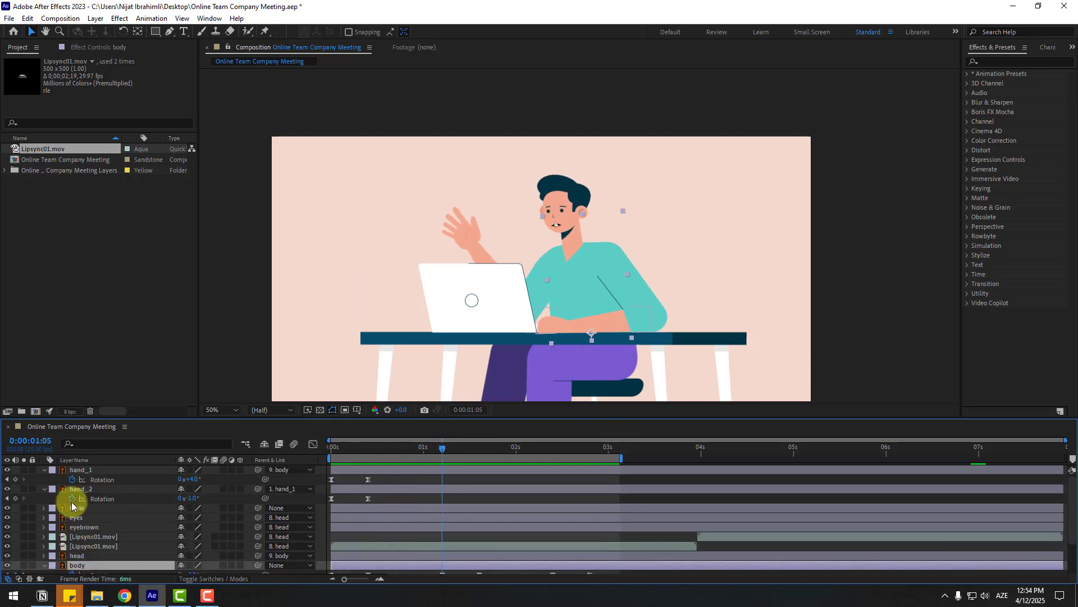
Add arm Rotation keyframes at 1:05, then set hand_1 to -2° and hand_2 to 0° at 1:15
{"action": "left_click", "coordinate": [15, 479]}
{"action": "left_click", "coordinate": [15, 498]}
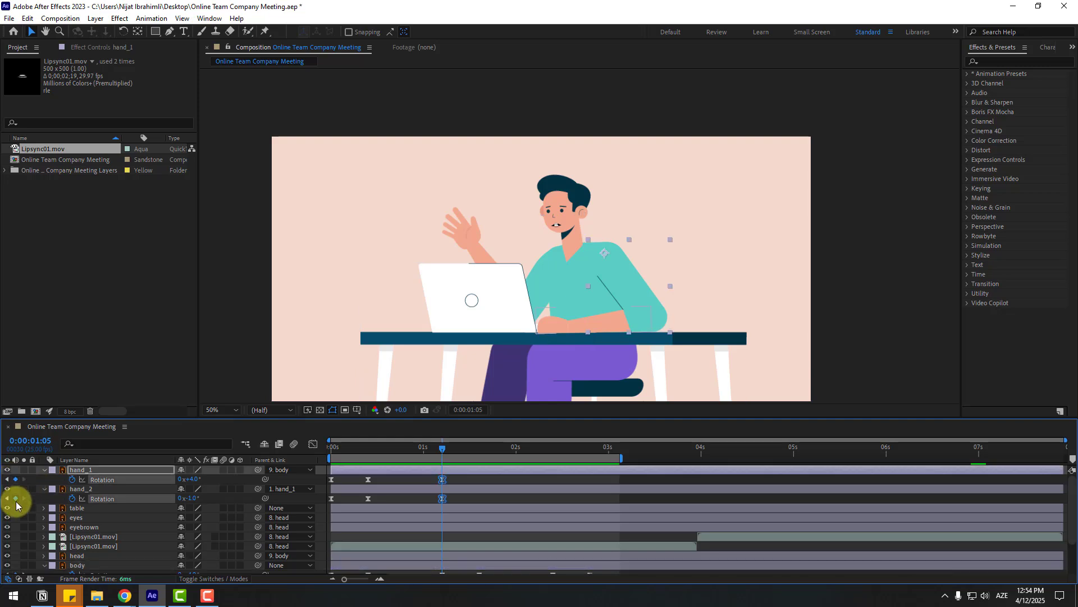
{"action": "left_click_drag", "start_coordinate": [458, 446], "coordinate": [479, 447]}
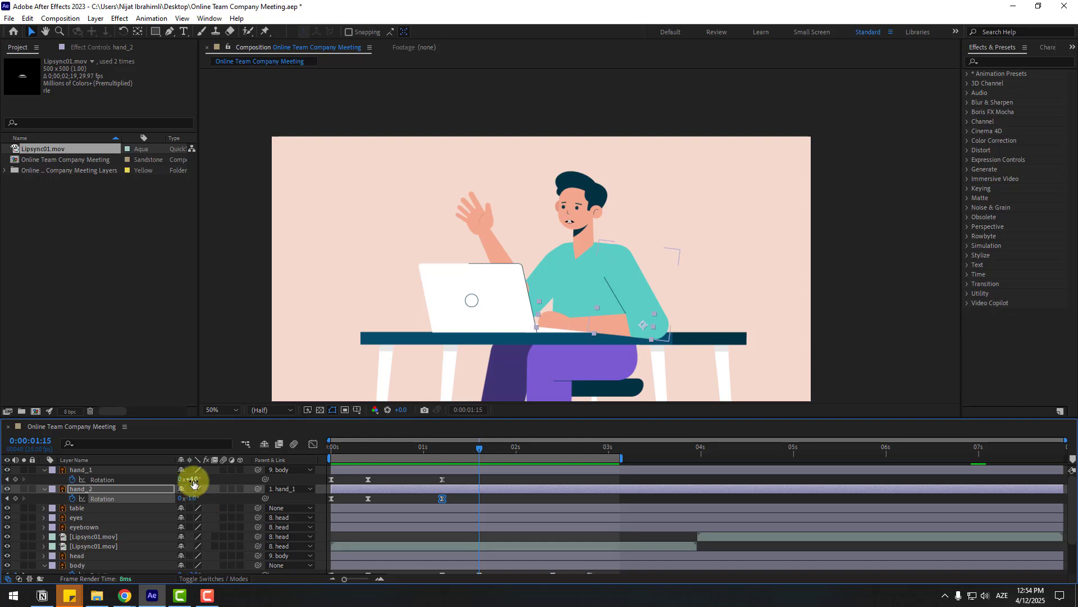
{"action": "left_click_drag", "start_coordinate": [193, 479], "coordinate": [190, 481]}
{"action": "left_click", "coordinate": [410, 482]}
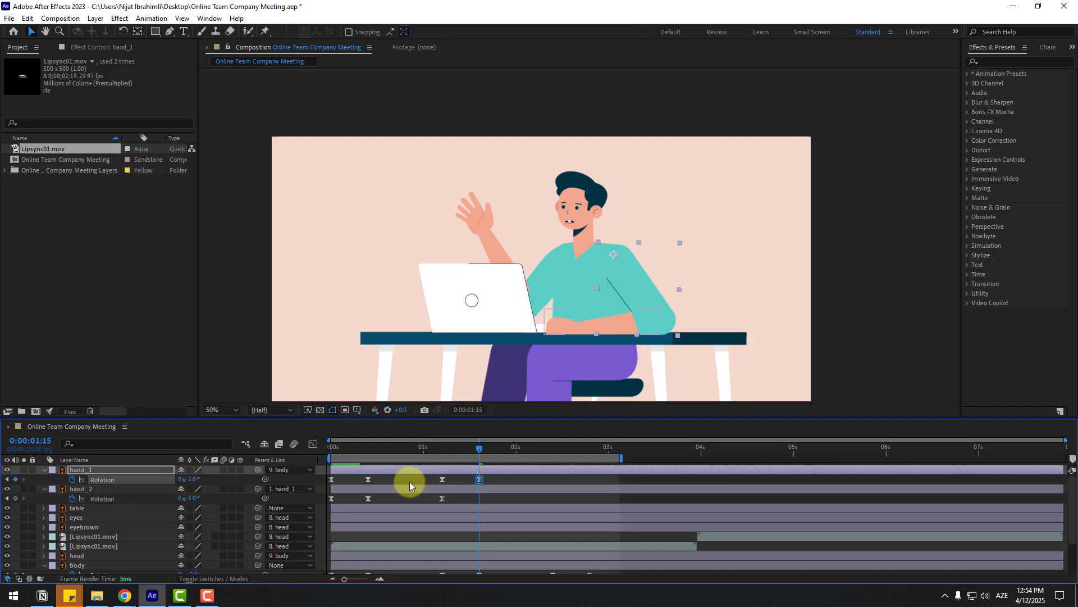
{"action": "left_click_drag", "start_coordinate": [435, 447], "coordinate": [476, 454]}
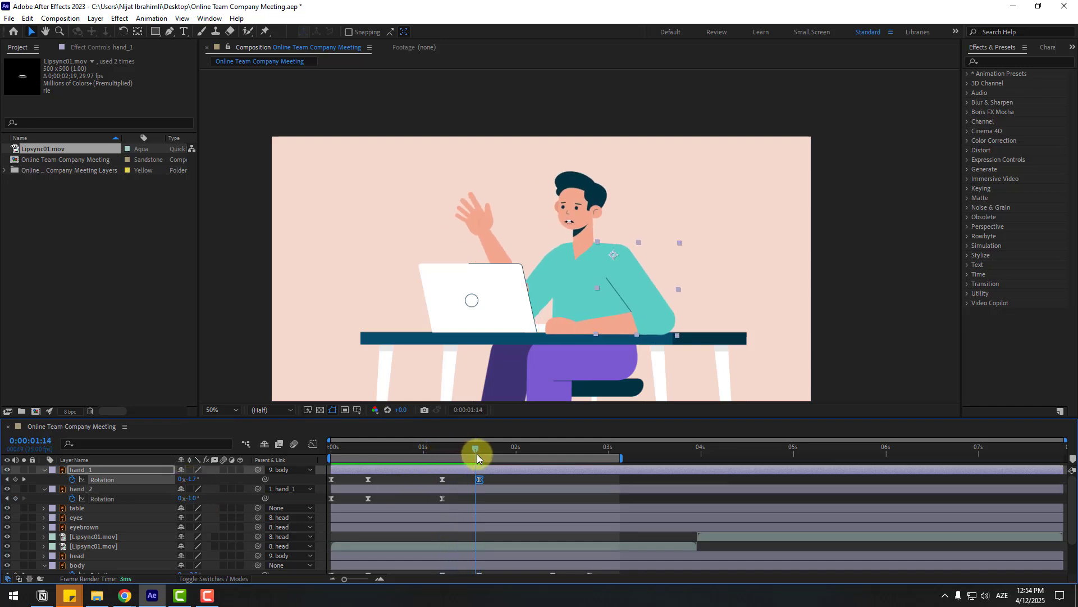
{"action": "left_click_drag", "start_coordinate": [192, 498], "coordinate": [193, 498]}
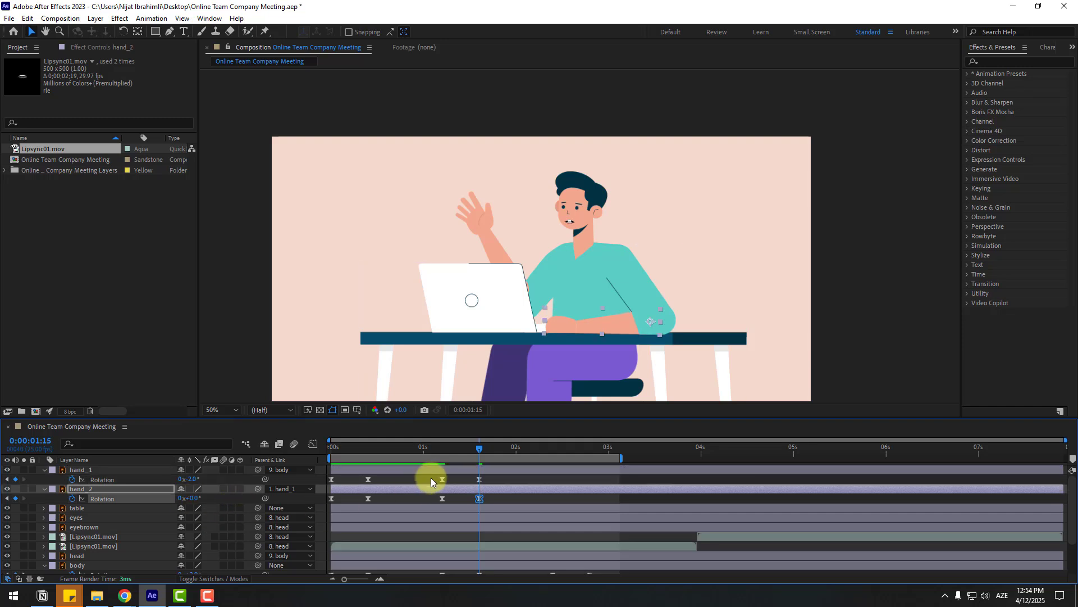
Add arm Rotation keyframes at 2:10 and settle both arms back to 0° at 2:20
{"action": "left_click_drag", "start_coordinate": [438, 449], "coordinate": [502, 456]}
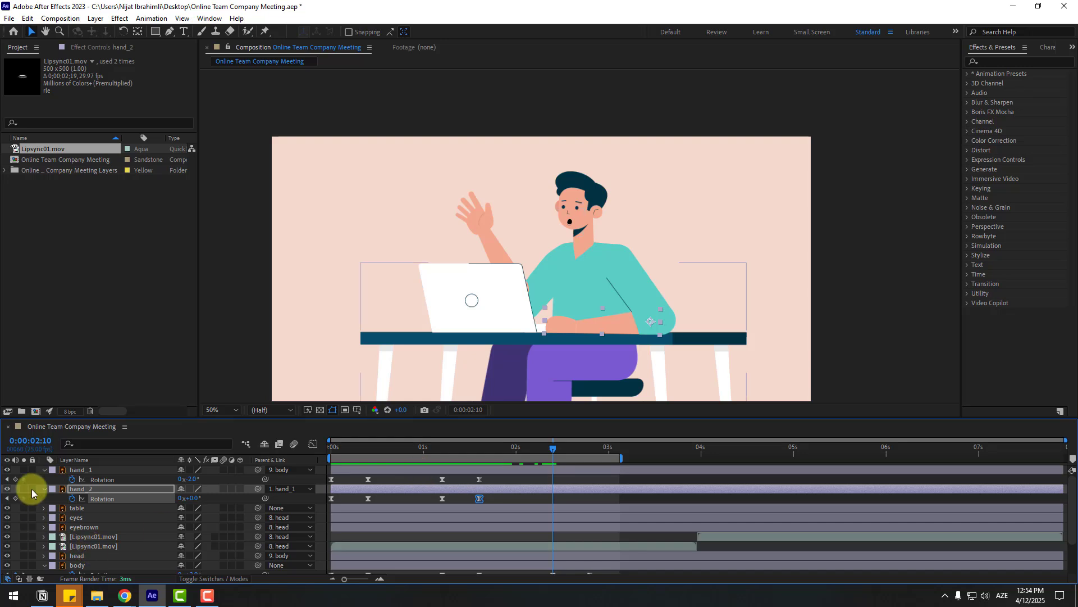
{"action": "left_click", "coordinate": [15, 480]}
{"action": "left_click", "coordinate": [16, 498]}
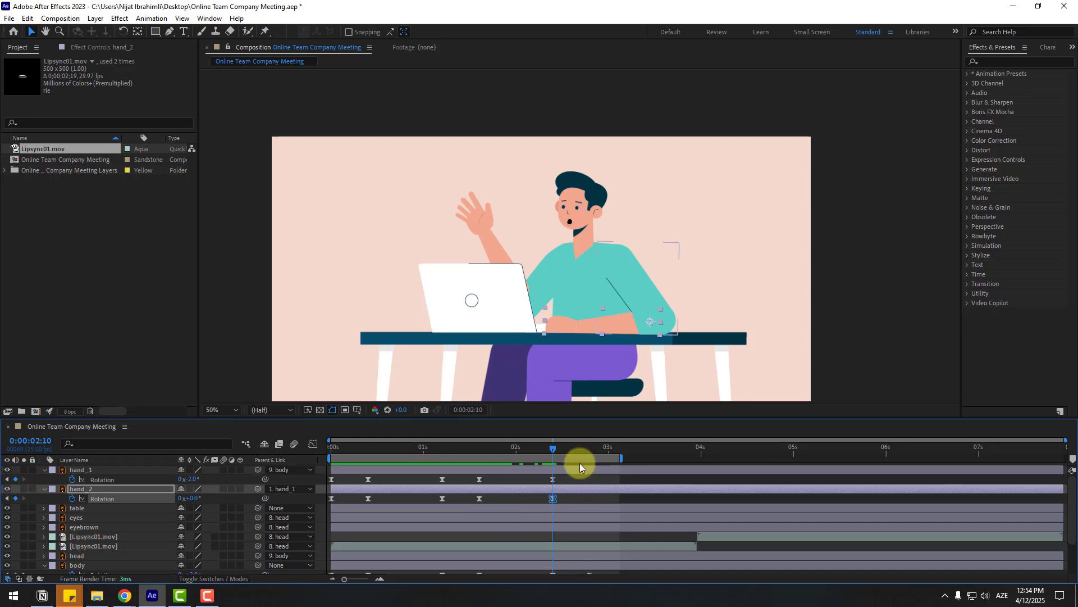
{"action": "left_click_drag", "start_coordinate": [573, 444], "coordinate": [591, 446]}
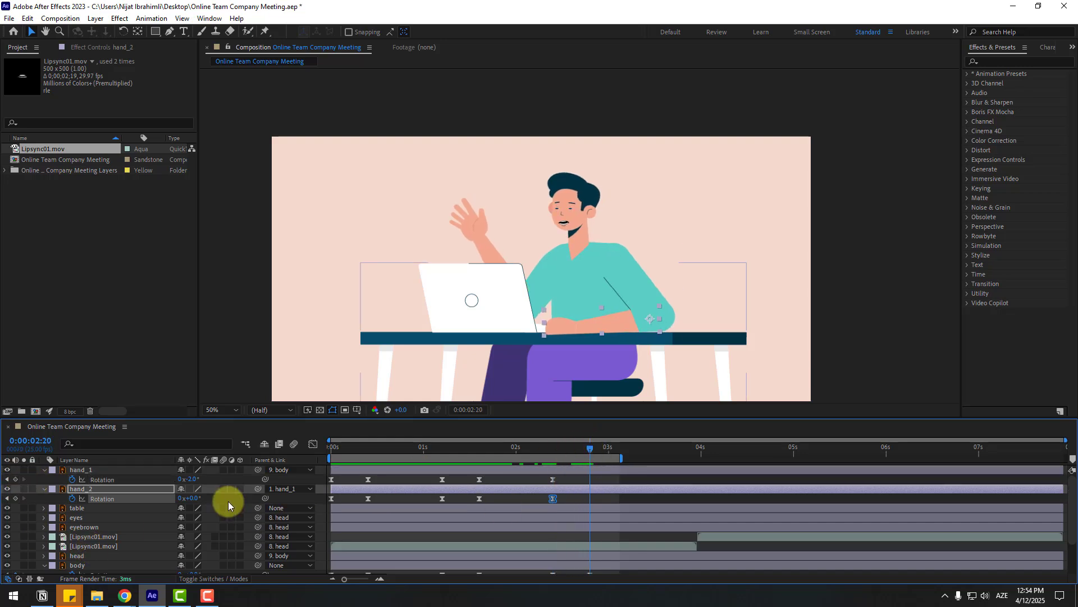
{"action": "key", "text": "Return"}
{"action": "left_click_drag", "start_coordinate": [192, 499], "coordinate": [195, 499]}
{"action": "left_click_drag", "start_coordinate": [545, 443], "coordinate": [595, 450]}
{"action": "left_click", "coordinate": [50, 471], "text": "ctrl"}
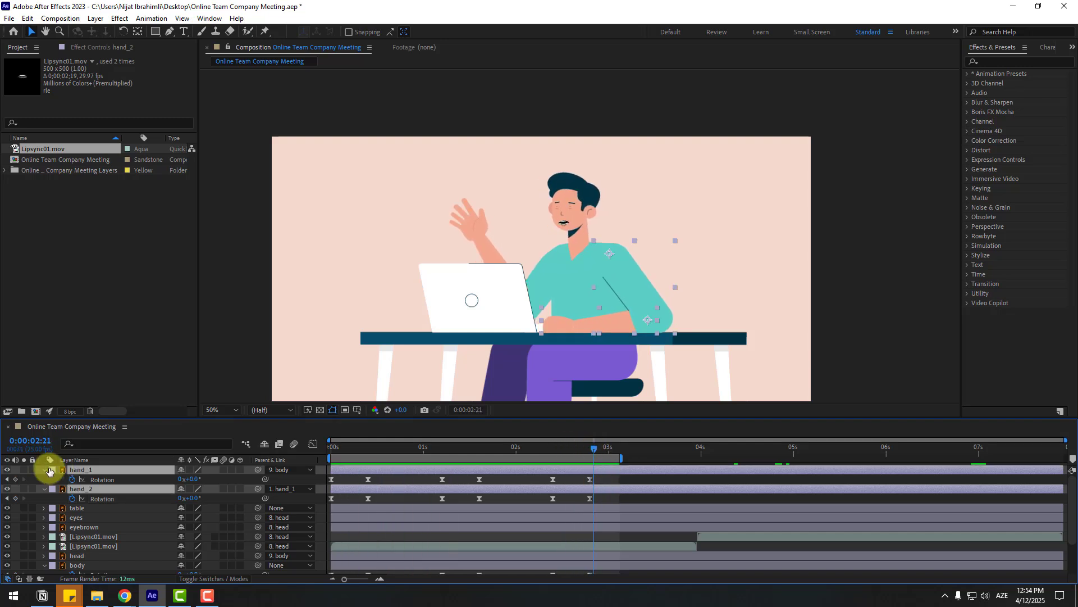
{"action": "left_click", "coordinate": [45, 471]}
Solo the head layer and drag its anchor point down to the chin near the neck
{"action": "left_click", "coordinate": [75, 538]}
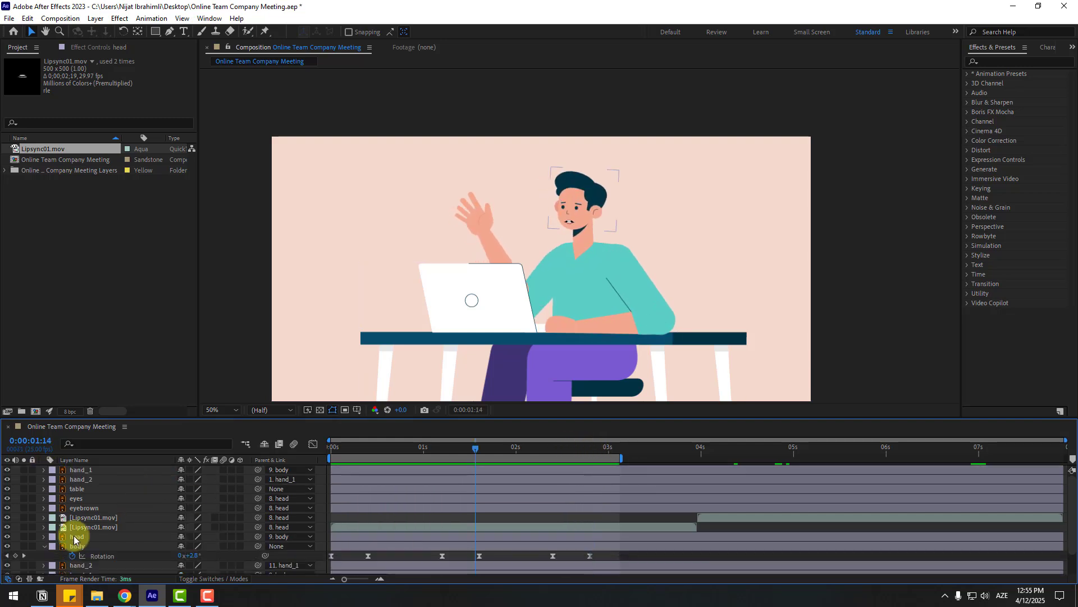
{"action": "key", "text": "Home"}
{"action": "scroll", "coordinate": [689, 187], "scroll_direction": "up", "scroll_amount": 5}
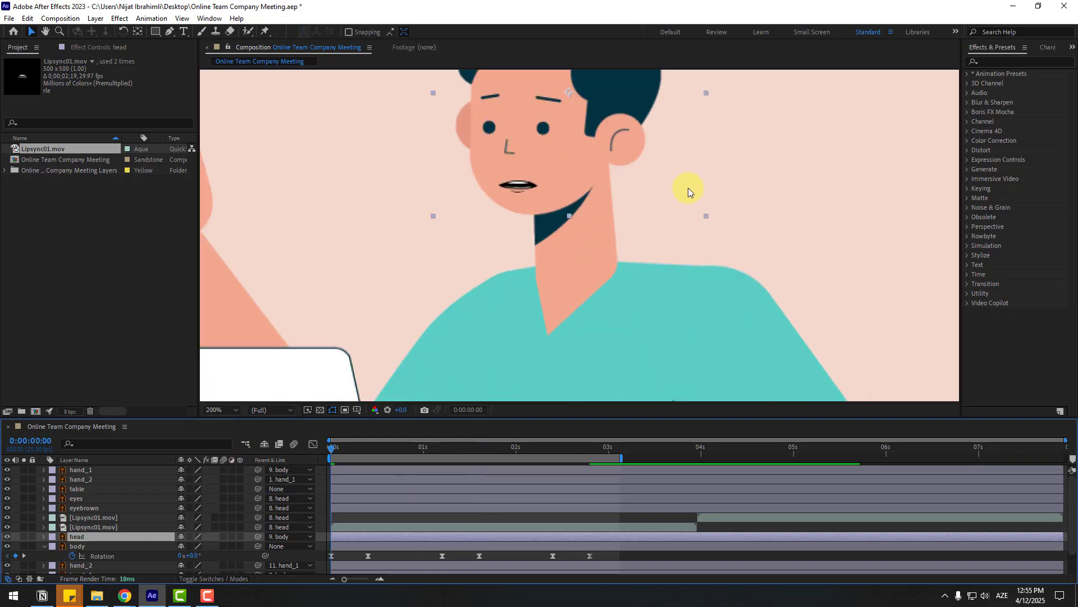
{"action": "left_click", "coordinate": [23, 537]}
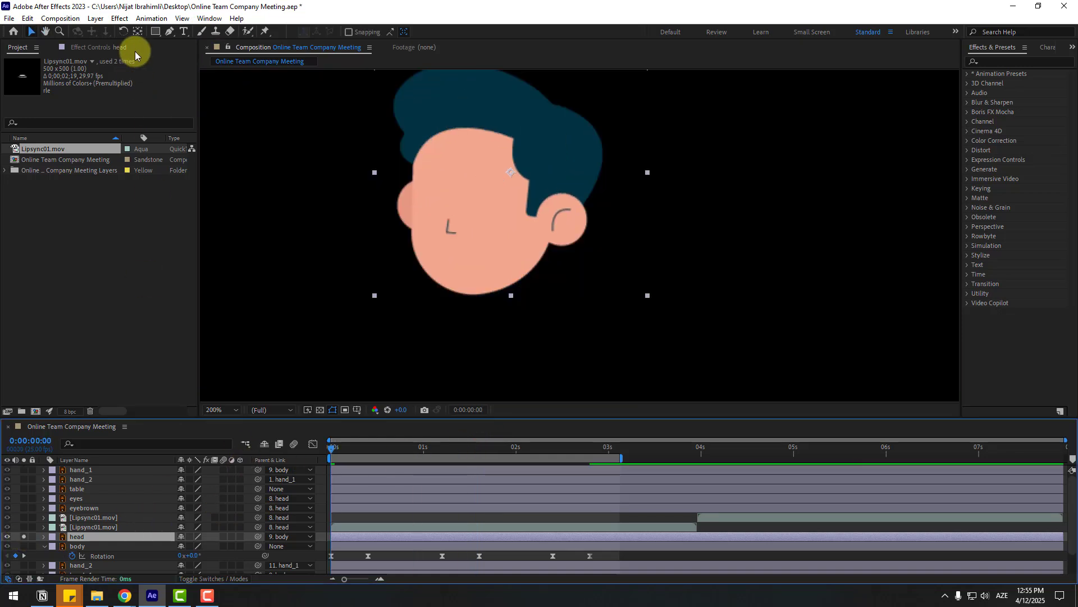
{"action": "left_click_drag", "start_coordinate": [511, 172], "coordinate": [526, 262]}
{"action": "left_click", "coordinate": [23, 537]}
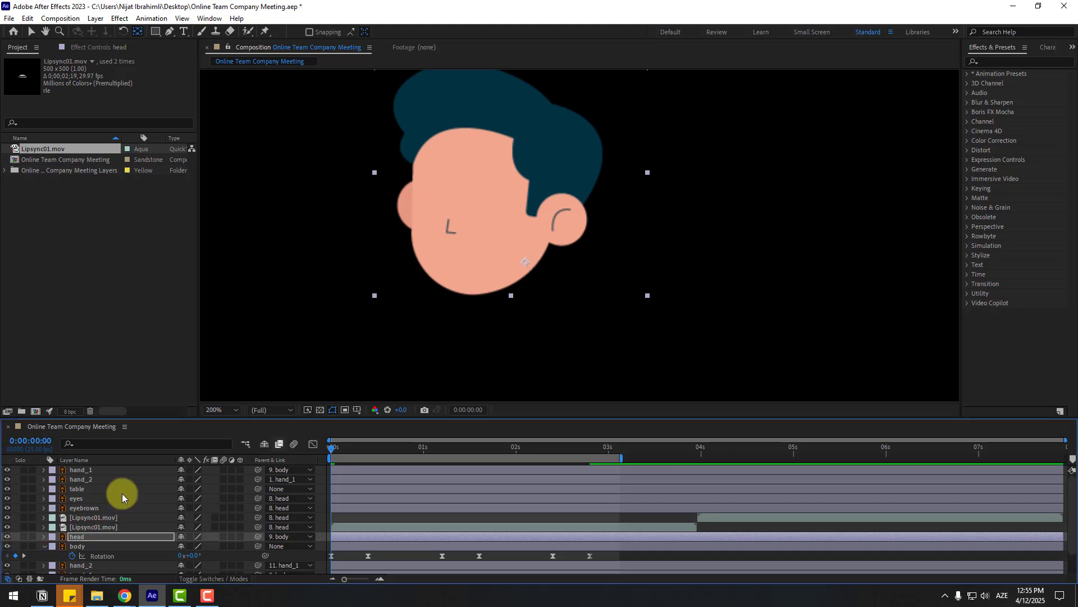
{"action": "left_click_drag", "start_coordinate": [526, 263], "coordinate": [535, 259]}
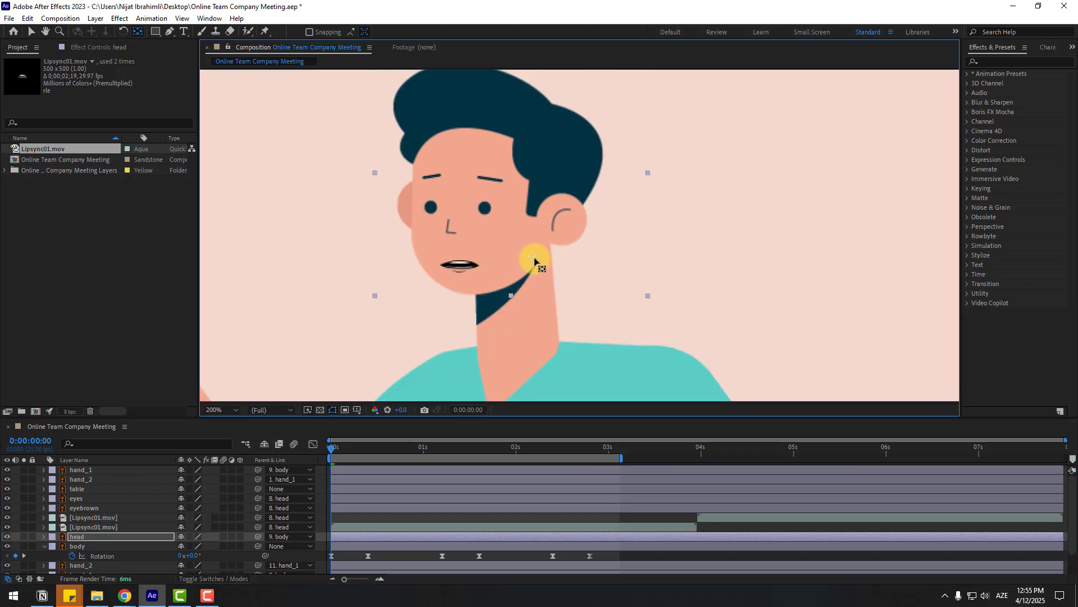
{"action": "left_click", "coordinate": [30, 31]}
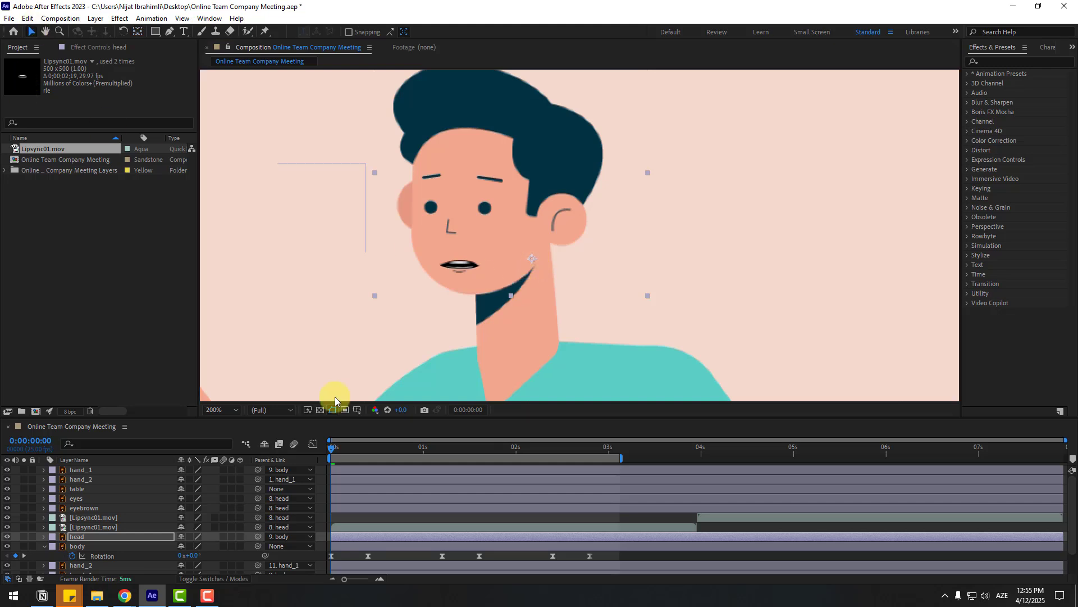
Keyframe the head's Rotation at 0s and tilt it to -17° at frame 10
{"action": "key", "text": "r"}
{"action": "left_click", "coordinate": [72, 546]}
{"action": "scroll", "coordinate": [410, 518], "scroll_direction": "down", "scroll_amount": 1}
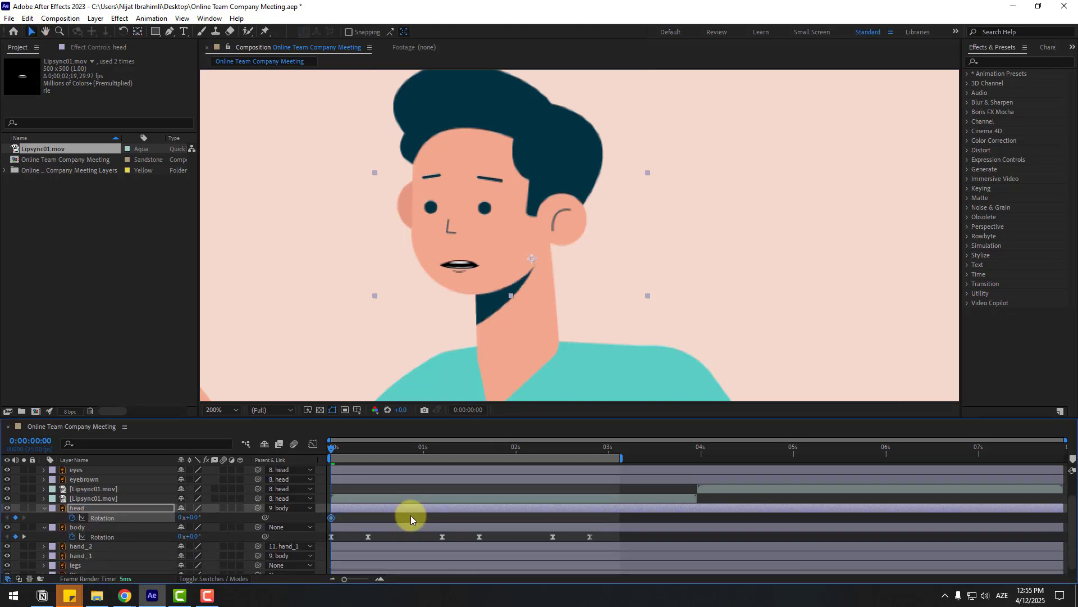
{"action": "key", "text": "shift+Page_Down"}
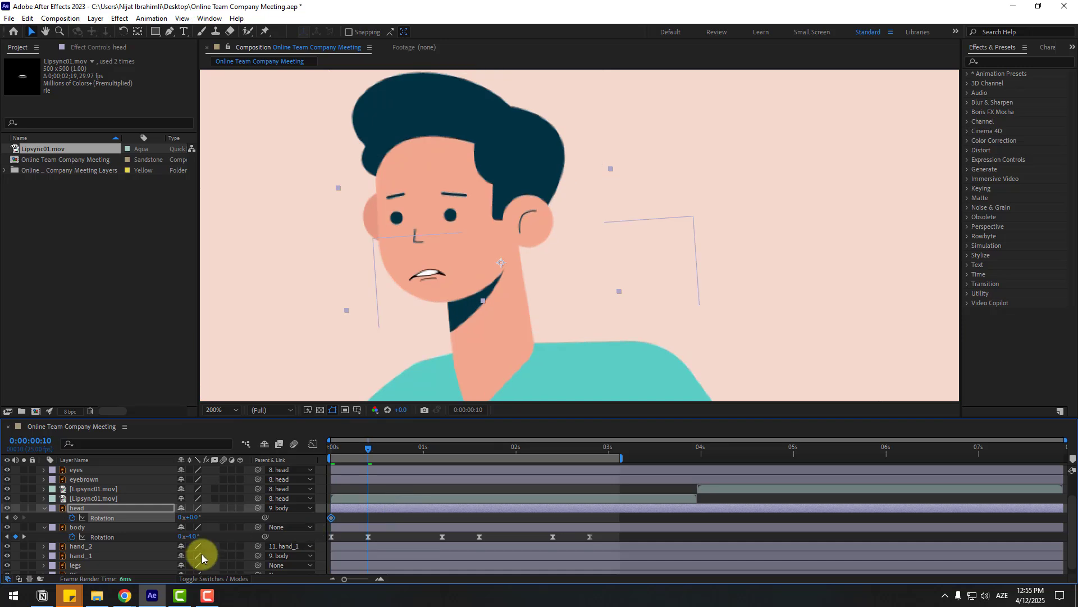
{"action": "left_click_drag", "start_coordinate": [193, 518], "coordinate": [188, 521]}
{"action": "scroll", "coordinate": [588, 260], "scroll_direction": "down", "scroll_amount": 4}
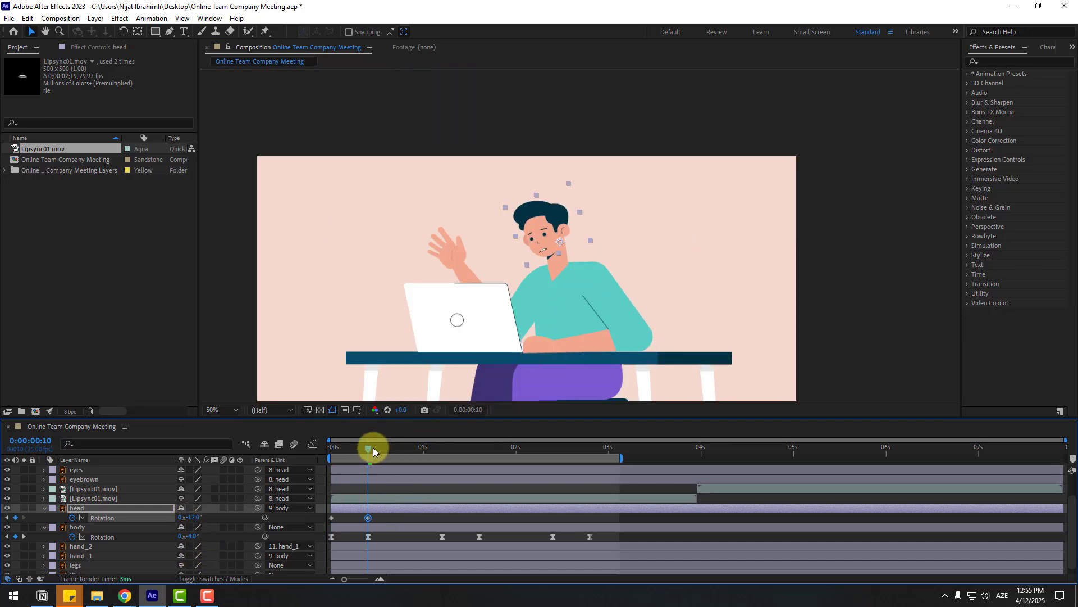
{"action": "left_click_drag", "start_coordinate": [373, 447], "coordinate": [430, 440]}
Add head nod Rotation keyframes at 1:01, 1:11, 2:04 and 2:14
{"action": "left_click", "coordinate": [15, 517]}
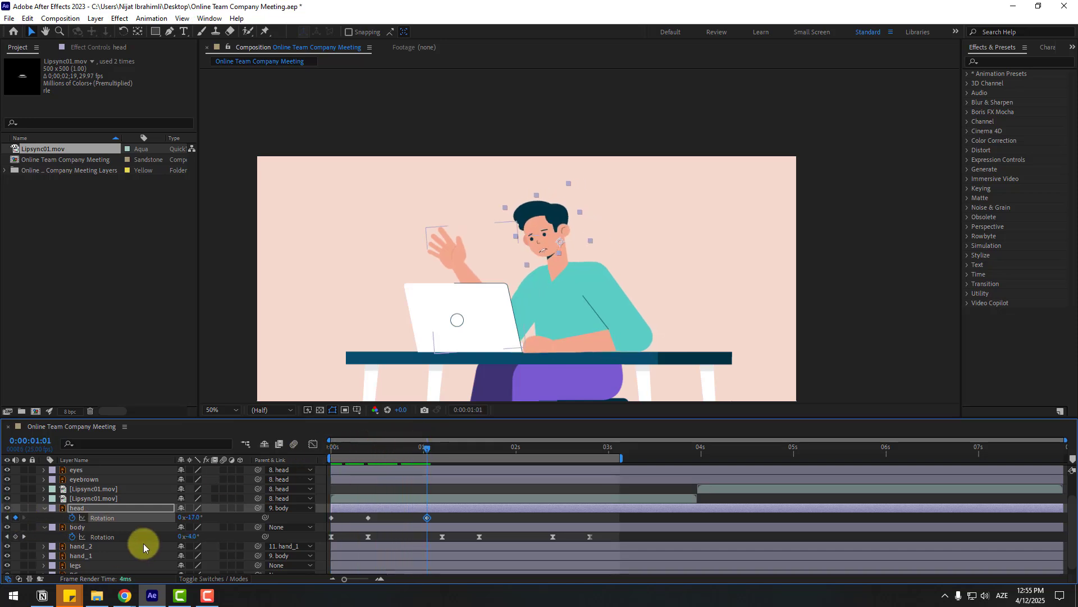
{"action": "key", "text": "shift+Page_Down"}
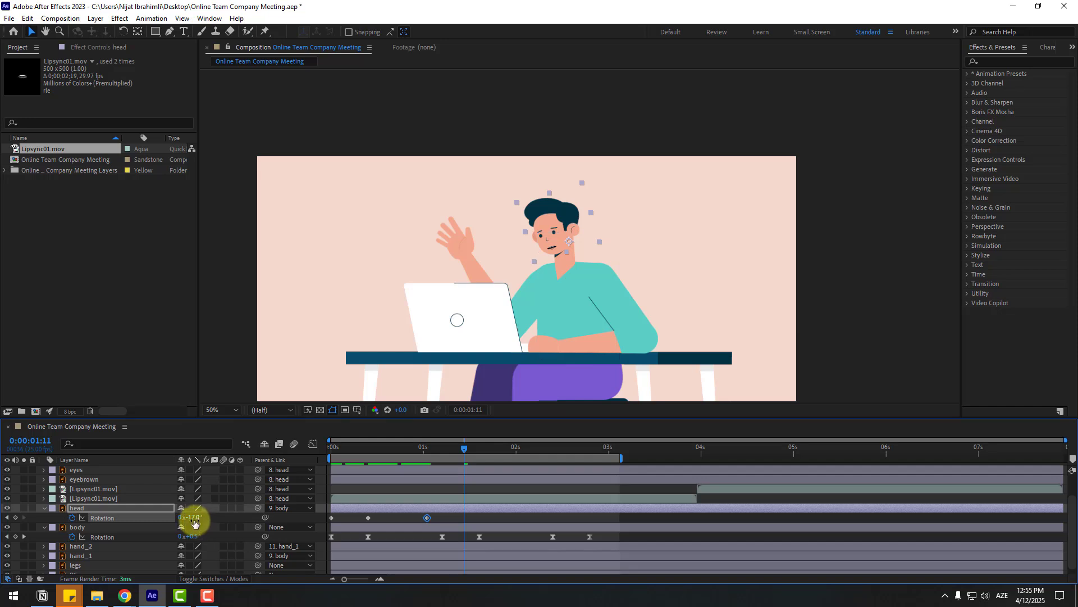
{"action": "left_click_drag", "start_coordinate": [195, 523], "coordinate": [204, 514]}
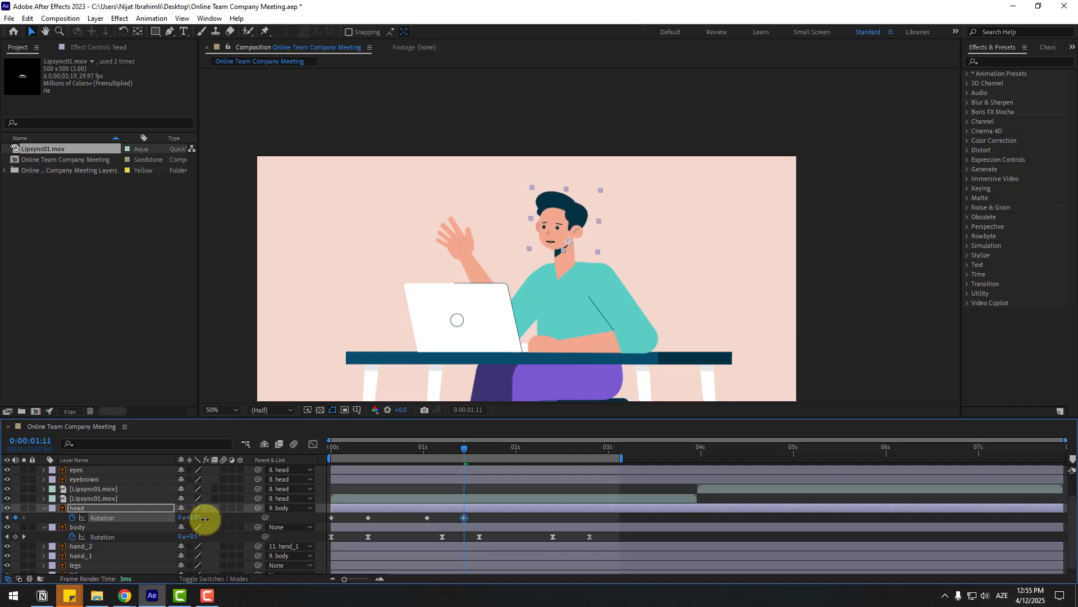
{"action": "left_click_drag", "start_coordinate": [464, 444], "coordinate": [490, 448]}
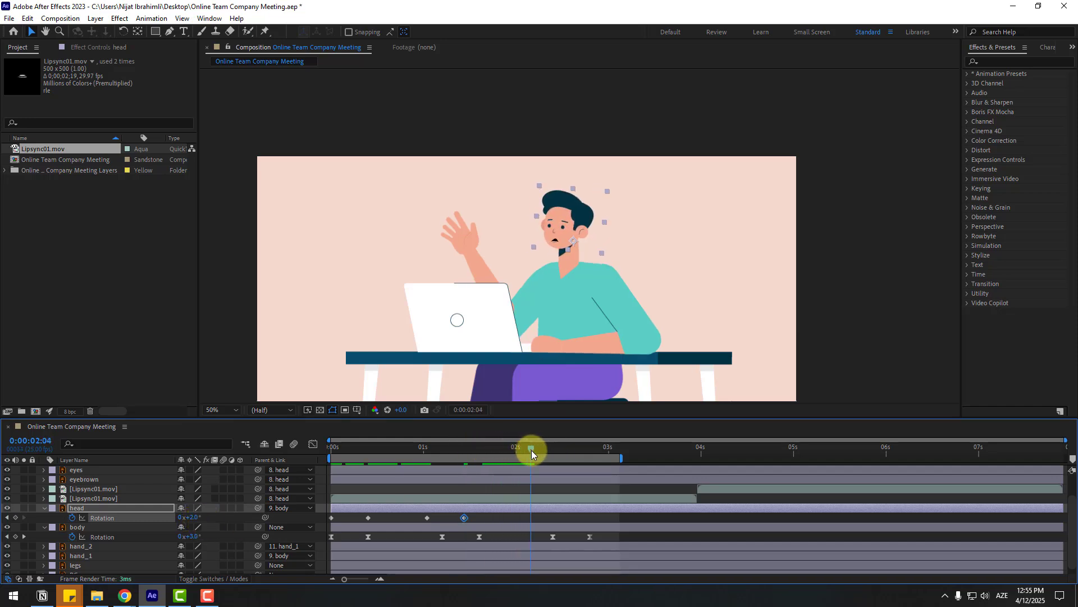
{"action": "left_click", "coordinate": [15, 517]}
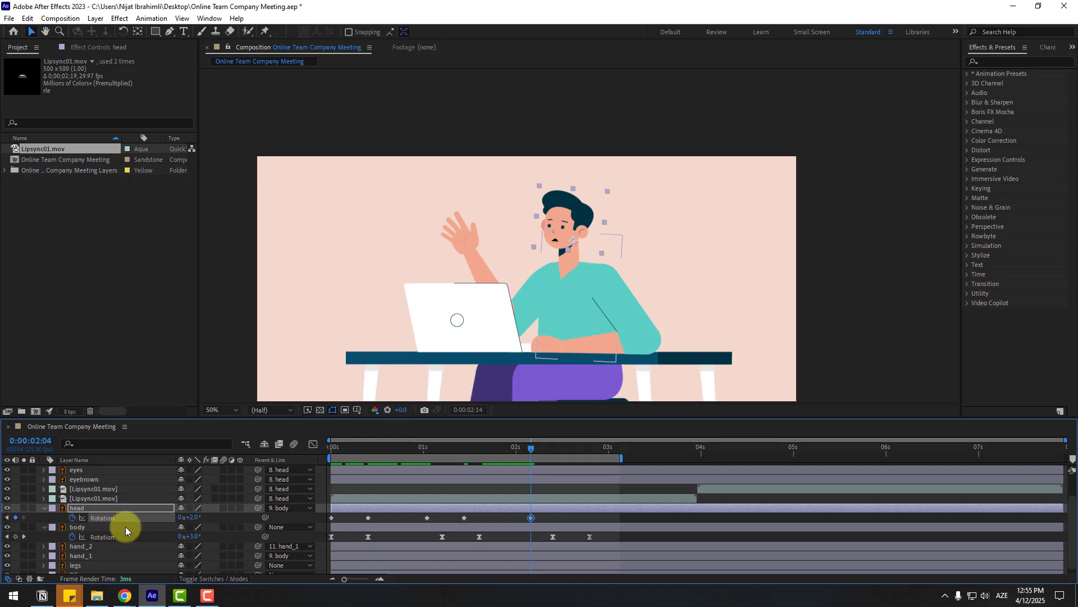
{"action": "key", "text": "shift+Page_Down"}
{"action": "left_click_drag", "start_coordinate": [191, 517], "coordinate": [191, 516]}
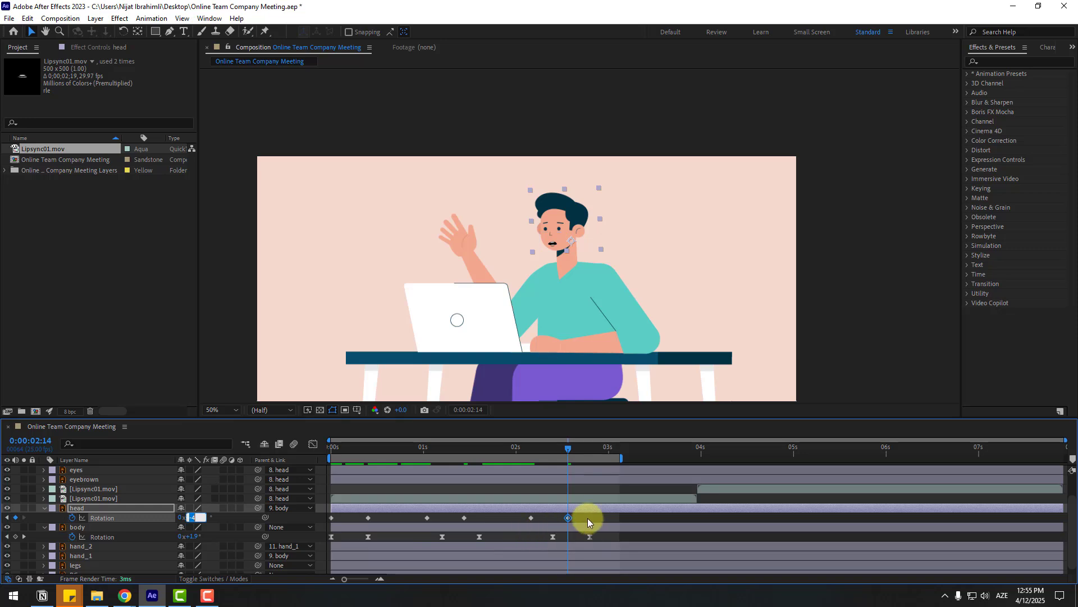
Apply Easy Ease to all head Rotation keyframes and preview the nod
{"action": "left_click_drag", "start_coordinate": [588, 517], "coordinate": [331, 522]}
{"action": "right_click", "coordinate": [331, 517]}
{"action": "mouse_move", "coordinate": [339, 511]}
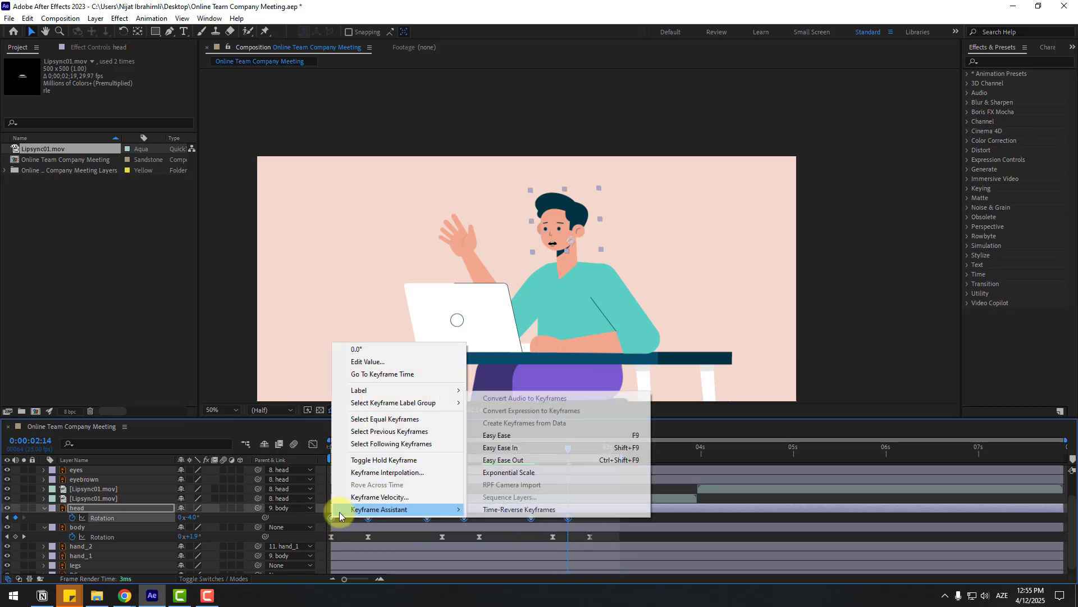
{"action": "left_click", "coordinate": [528, 437]}
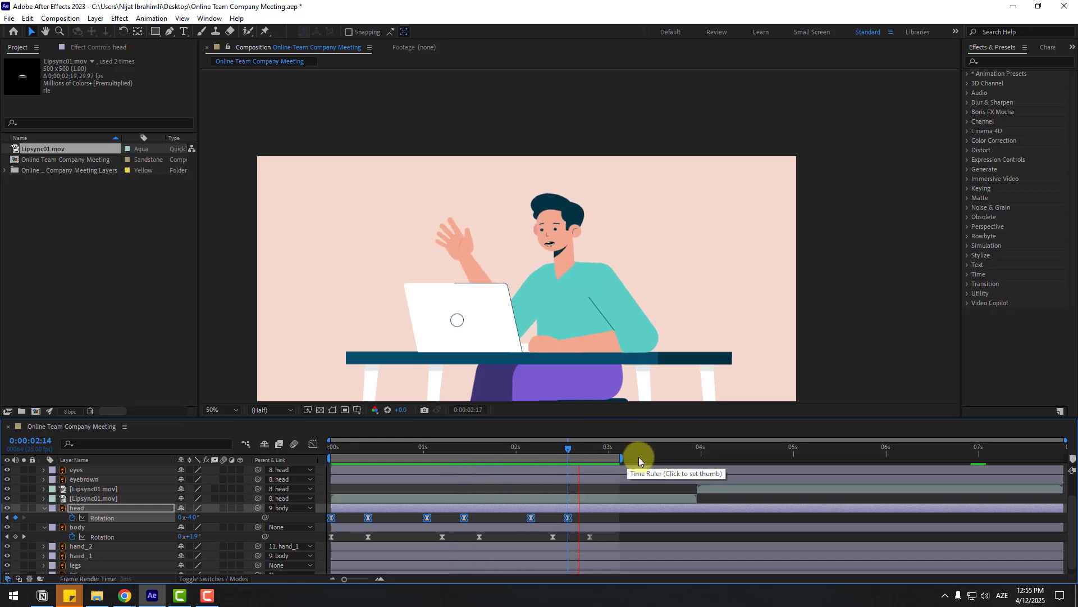
{"action": "key", "text": "space"}
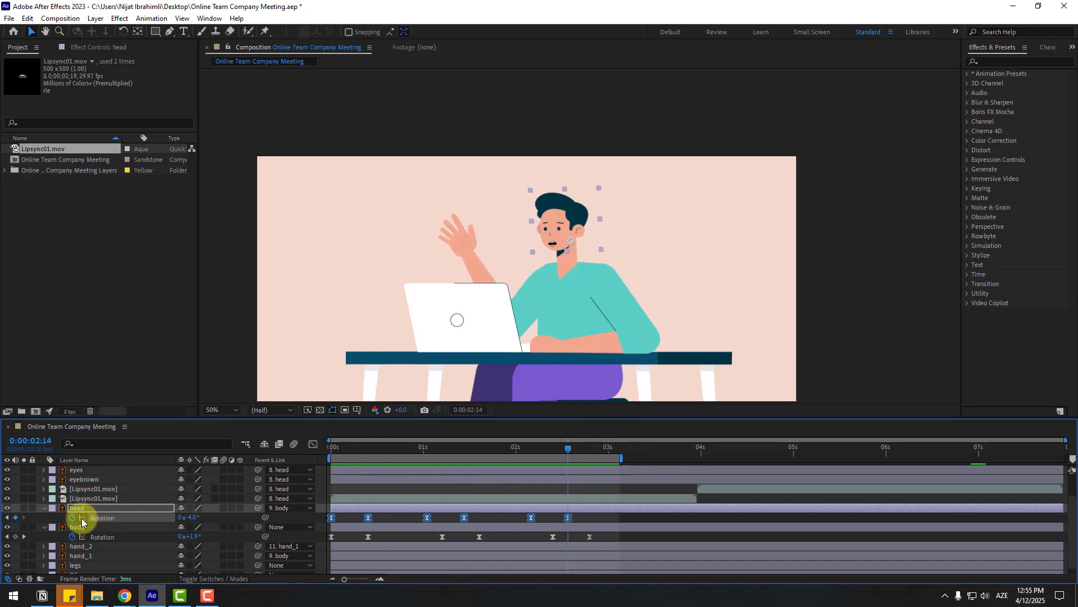
{"action": "left_click", "coordinate": [327, 506]}
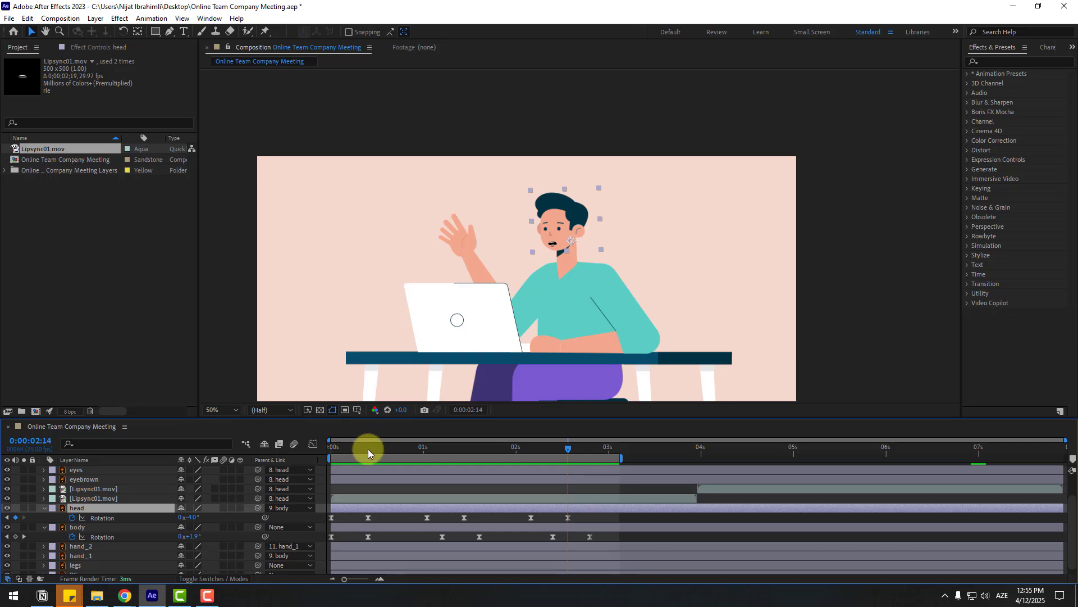
{"action": "left_click", "coordinate": [331, 448]}
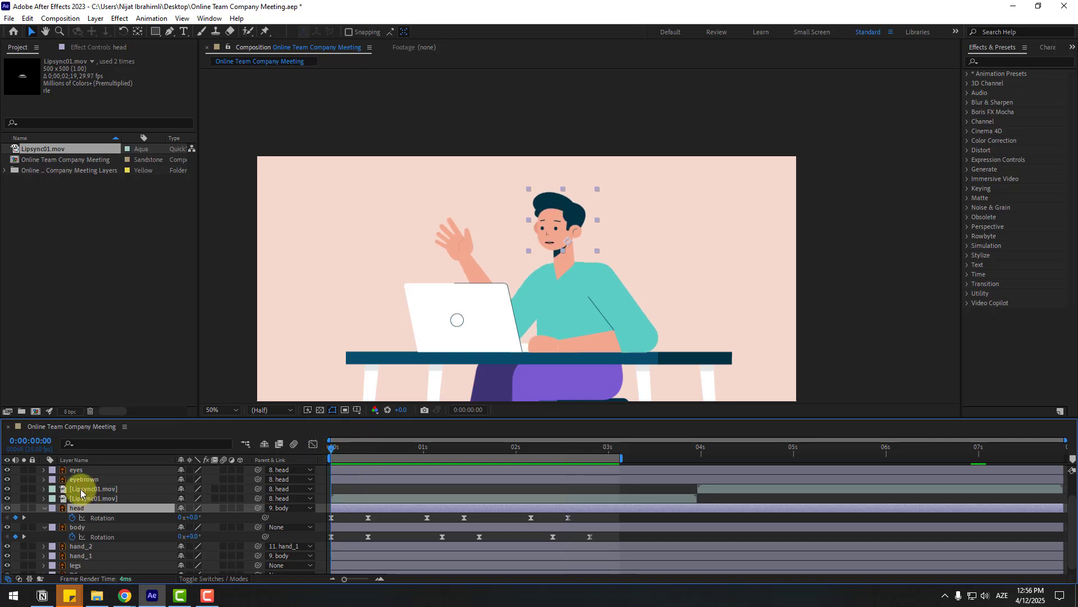
Keyframe the head's Position at 0s, lower it at frame 5, and ease the keyframes
{"action": "key", "text": "shift+p"}
{"action": "left_click", "coordinate": [72, 517]}
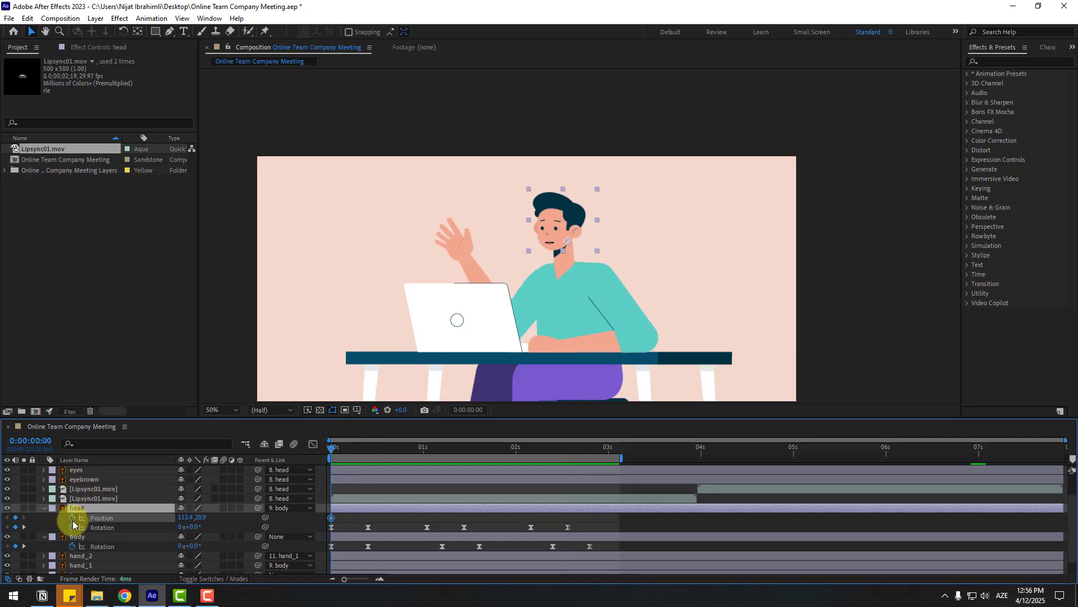
{"action": "left_click", "coordinate": [344, 448]}
{"action": "left_click_drag", "start_coordinate": [345, 446], "coordinate": [369, 448]}
{"action": "key", "text": "Down"}
{"action": "key", "text": "Down"}
{"action": "key", "text": "Down"}
{"action": "key", "text": "Down"}
{"action": "key", "text": "Down"}
{"action": "key", "text": "Down"}
{"action": "key", "text": "Down"}
{"action": "key", "text": "Down"}
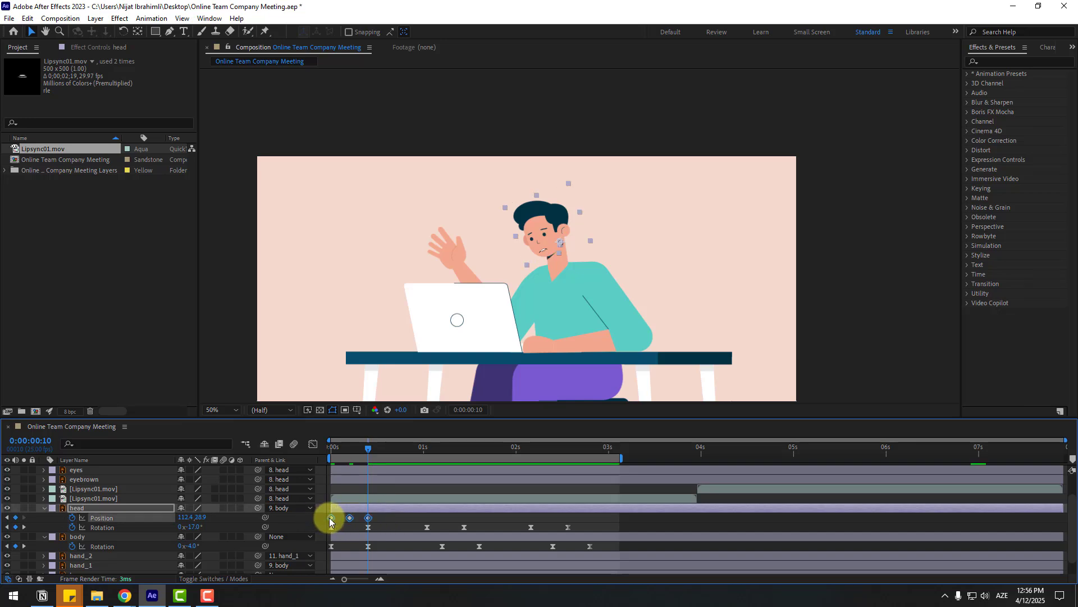
{"action": "right_click", "coordinate": [333, 515]}
{"action": "mouse_move", "coordinate": [405, 509]}
{"action": "left_click", "coordinate": [515, 447]}
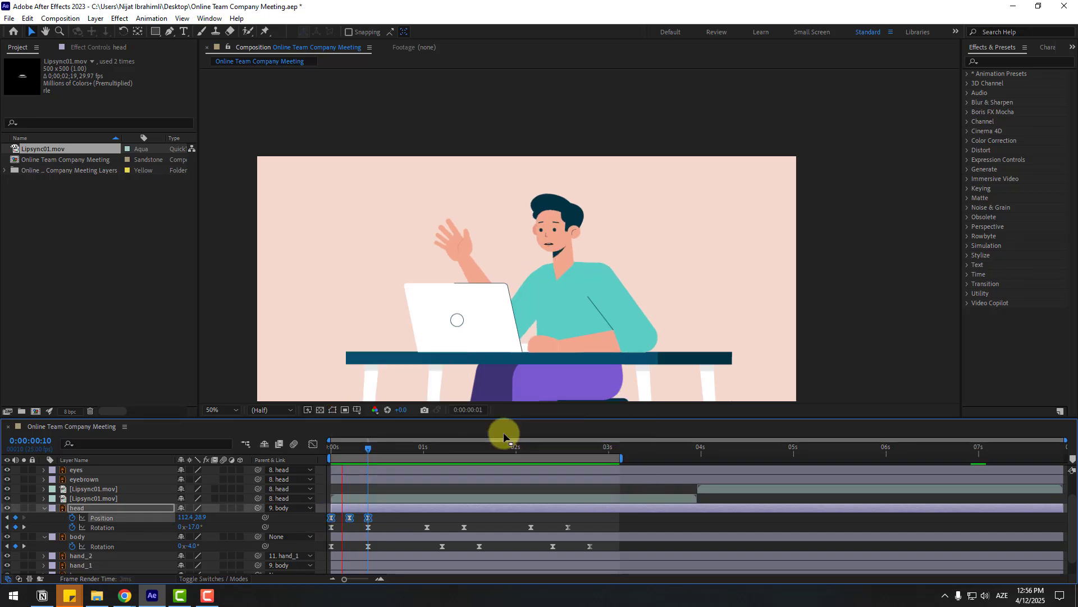
{"action": "left_click_drag", "start_coordinate": [503, 440], "coordinate": [308, 506]}
Copy the head bob keyframes and paste them at 0:00:01:01 and 0:00:02:04
{"action": "key", "text": "ctrl+c"}
{"action": "left_click", "coordinate": [427, 446]}
{"action": "key", "text": "ctrl+v"}
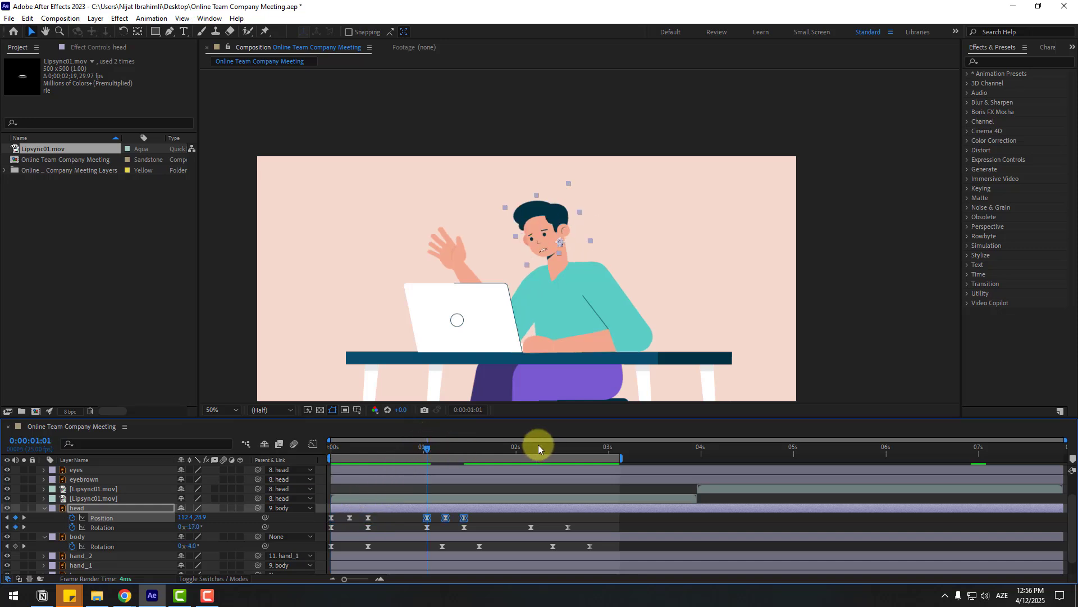
{"action": "left_click", "coordinate": [532, 445]}
{"action": "key", "text": "ctrl+v"}
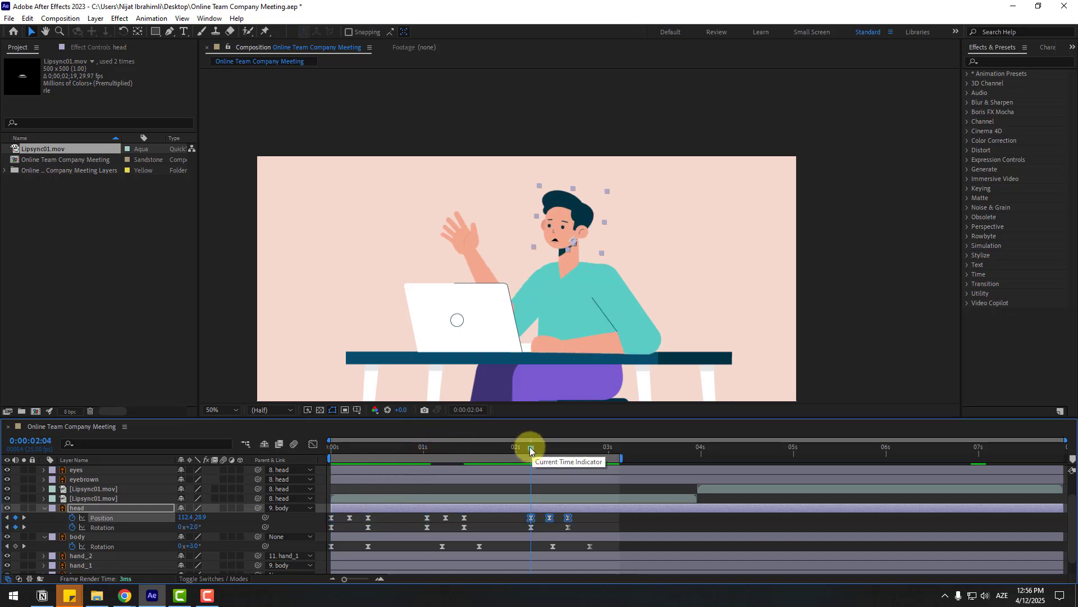
{"action": "key", "text": "space"}
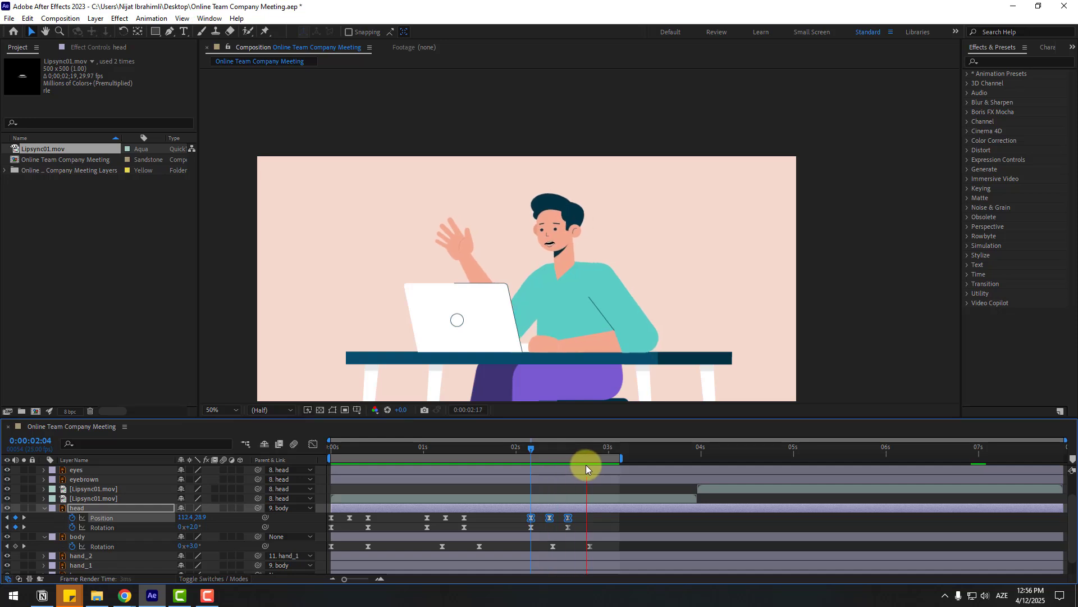
{"action": "key", "text": "space"}
{"action": "scroll", "coordinate": [162, 508], "scroll_direction": "down", "scroll_amount": 1}
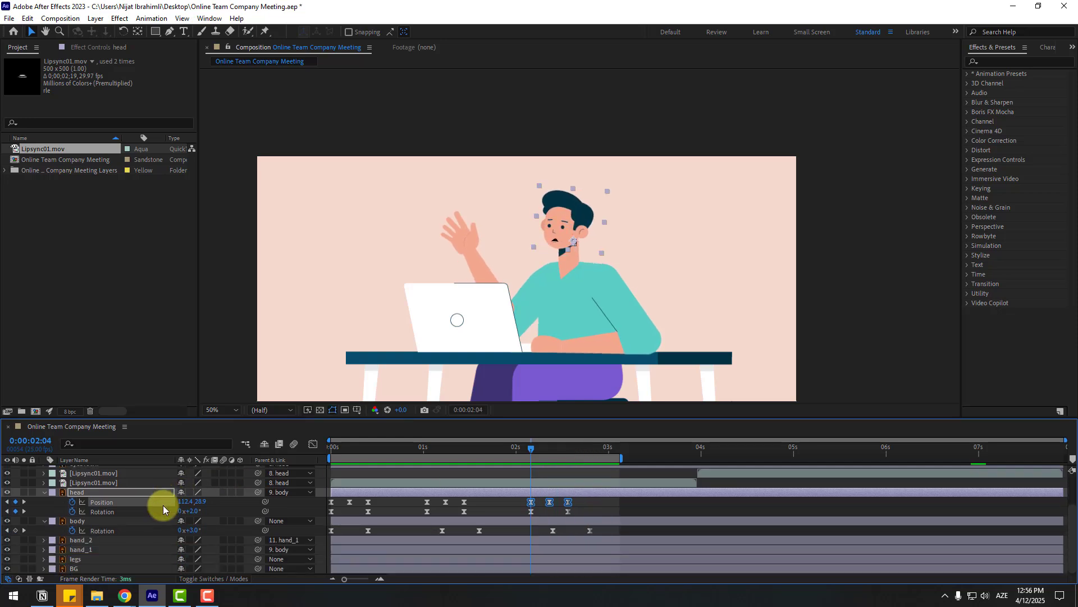
Keyframe hand_2's Rotation at 0s and set it to +10° ten frames later
{"action": "left_click", "coordinate": [88, 548]}
{"action": "left_click_drag", "start_coordinate": [470, 453], "coordinate": [280, 466]}
{"action": "left_click", "coordinate": [72, 540]}
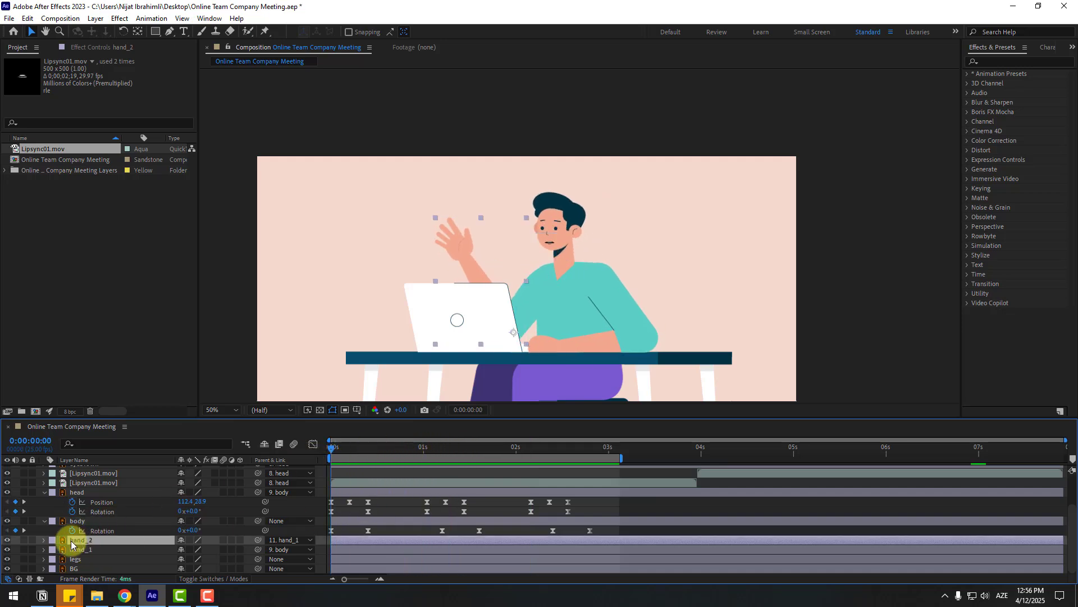
{"action": "key", "text": "r"}
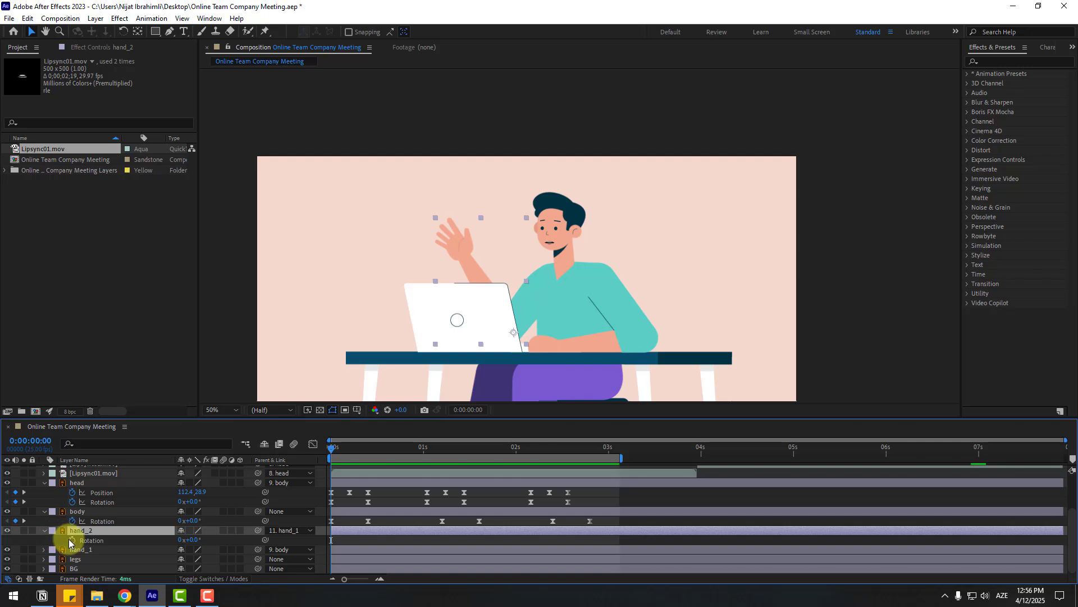
{"action": "left_click", "coordinate": [72, 540]}
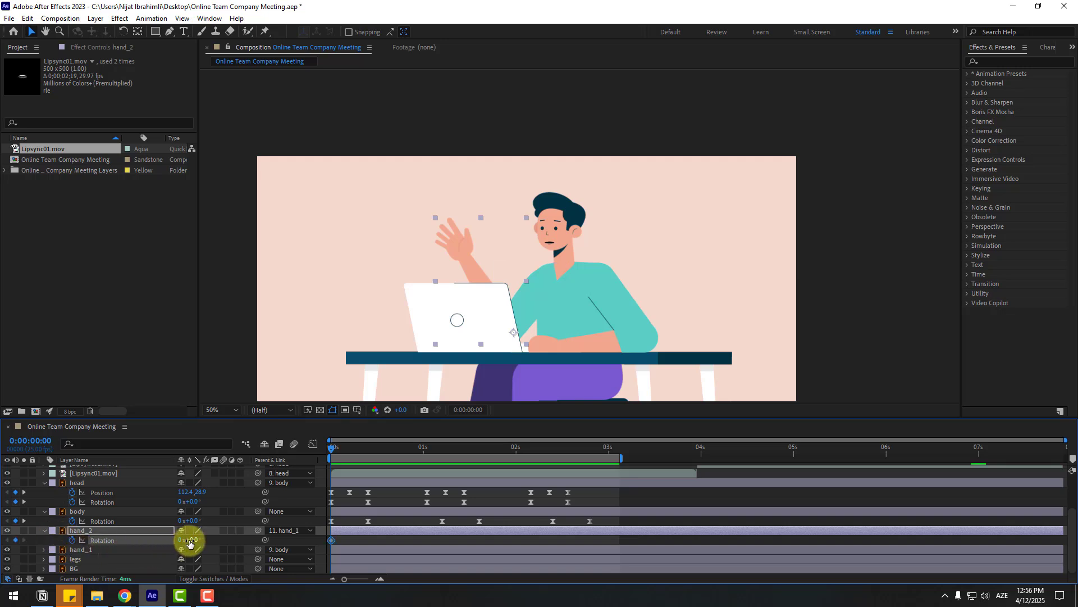
{"action": "left_click_drag", "start_coordinate": [187, 540], "coordinate": [208, 541]}
{"action": "key", "text": "shift+Page_Down"}
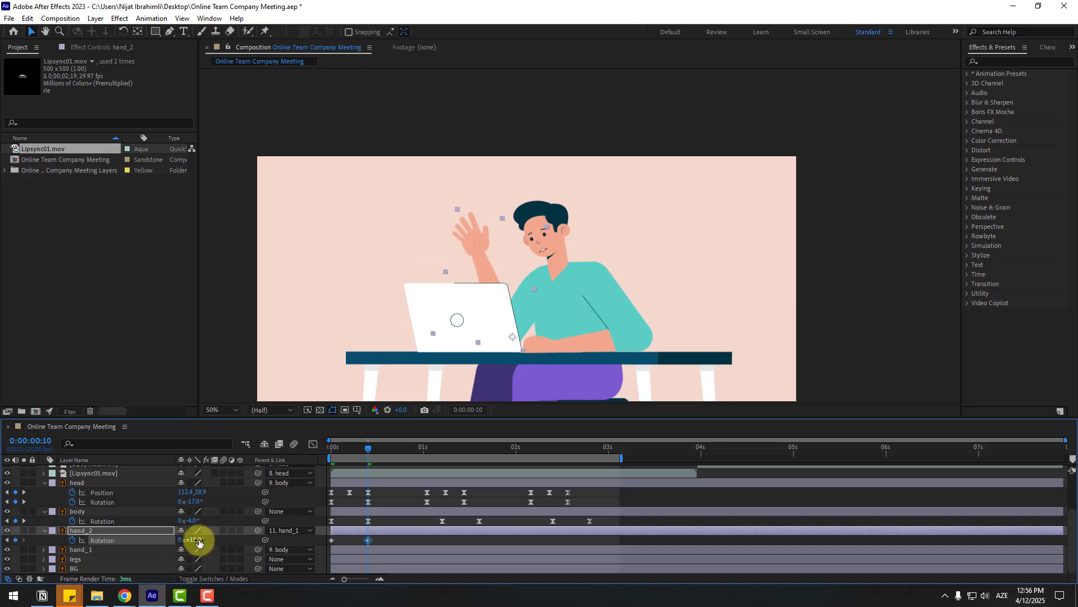
{"action": "type", "text": "10"}
{"action": "key", "text": "Return"}
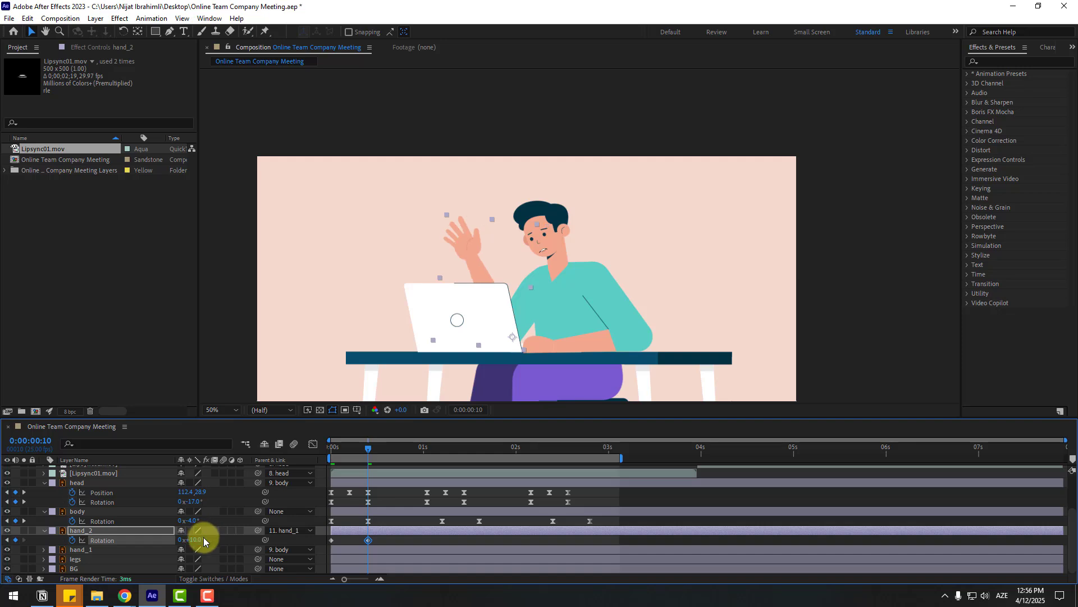
Repeat the starting hand pose at frame 20 and ease the three hand_2 Rotation keyframes
{"action": "left_click_drag", "start_coordinate": [380, 444], "coordinate": [331, 451]}
{"action": "mouse_move", "coordinate": [191, 540]}
{"action": "left_mouse_down"}
{"action": "mouse_move", "coordinate": [204, 542]}
{"action": "mouse_move", "coordinate": [185, 541]}
{"action": "left_mouse_up"}
{"action": "key", "text": "shift+Page_Down"}
{"action": "key", "text": "shift+Page_Down"}
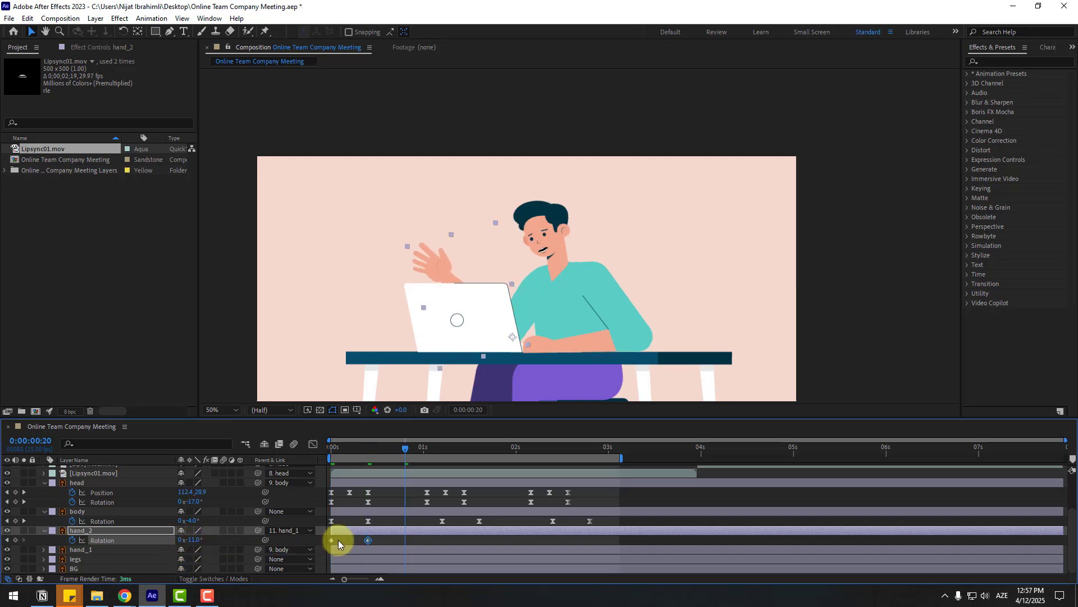
{"action": "left_click_drag", "start_coordinate": [345, 537], "coordinate": [323, 551]}
{"action": "key", "text": "ctrl+v"}
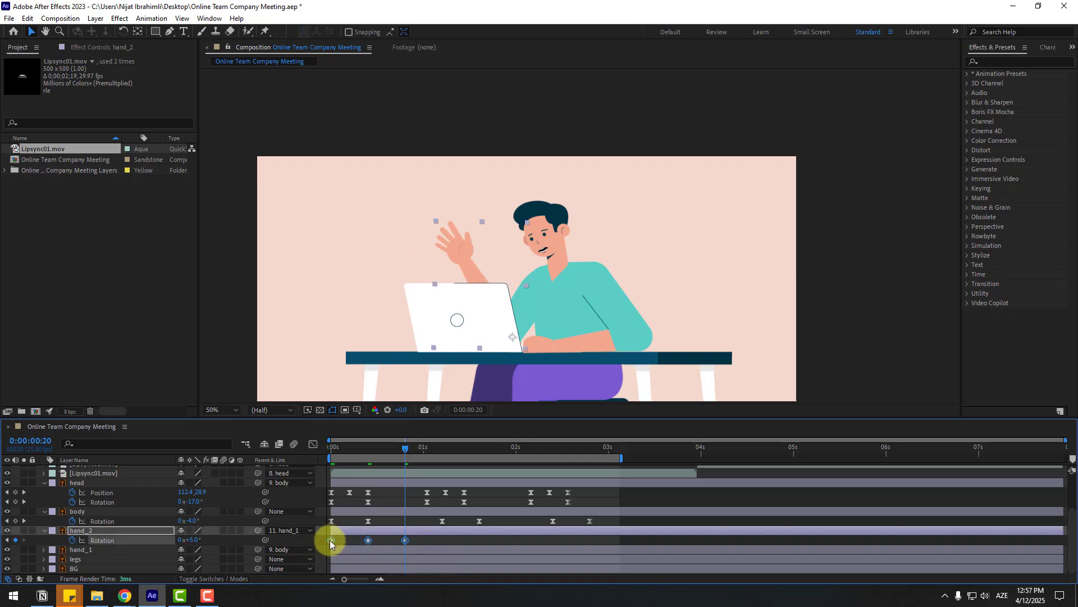
{"action": "right_click", "coordinate": [329, 540]}
{"action": "mouse_move", "coordinate": [371, 531]}
{"action": "left_click", "coordinate": [506, 470]}
{"action": "key", "text": "space"}
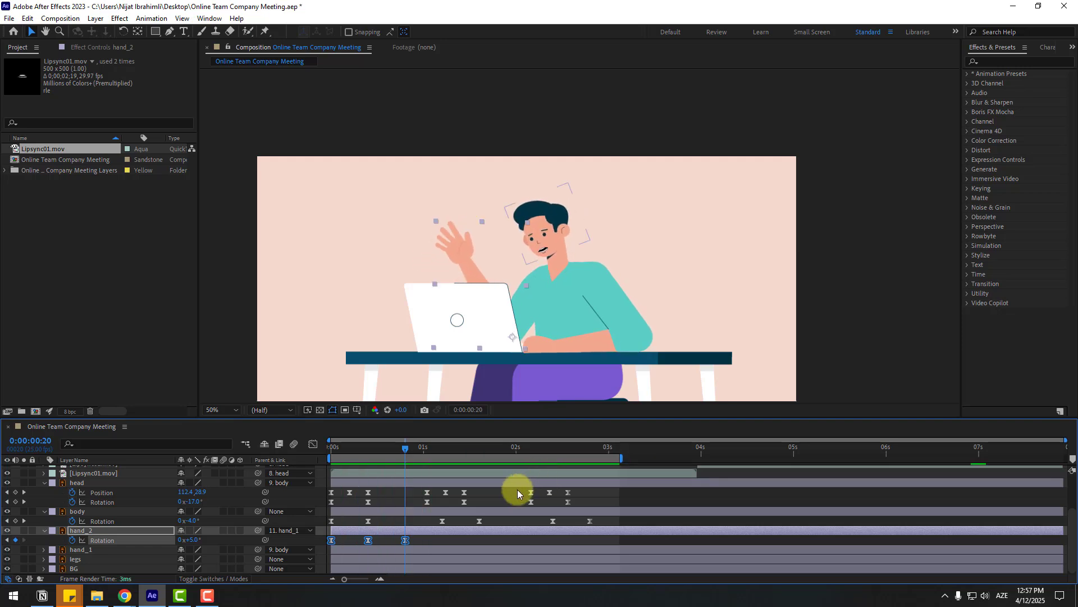
{"action": "left_click", "coordinate": [433, 542]}
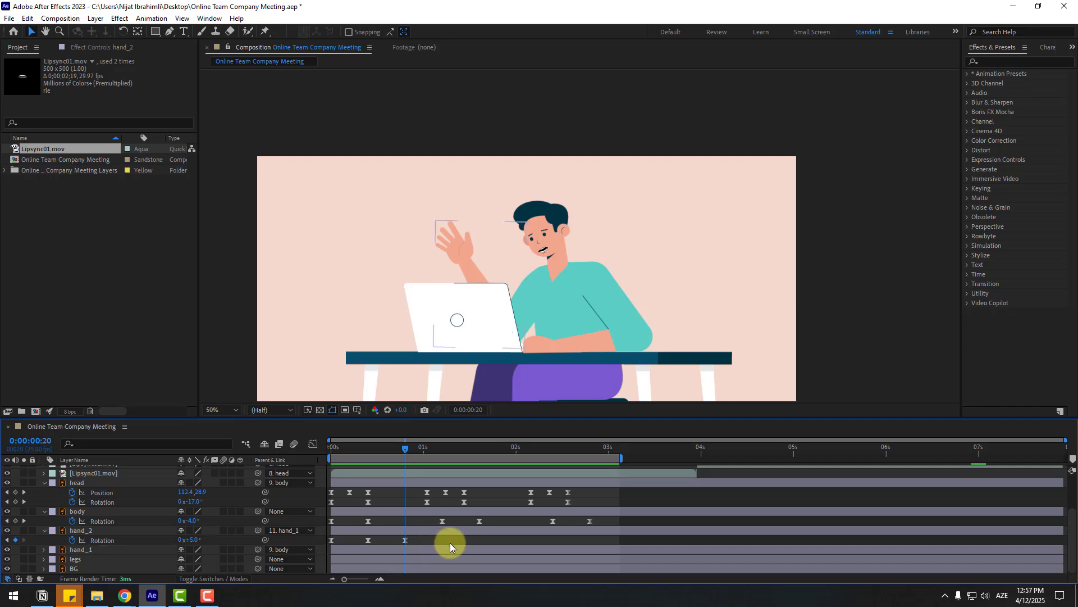
Add a loopOutDuration(type = "cycle", duration = 0) expression to hand_2's Rotation and preview
{"action": "left_click", "coordinate": [73, 542], "text": "alt"}
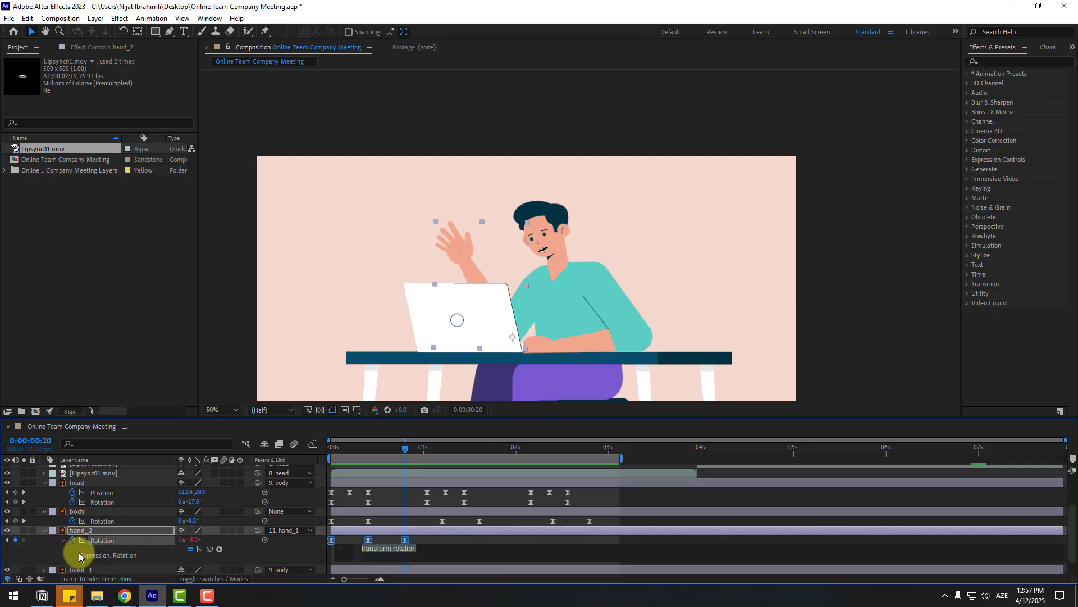
{"action": "left_click", "coordinate": [219, 549]}
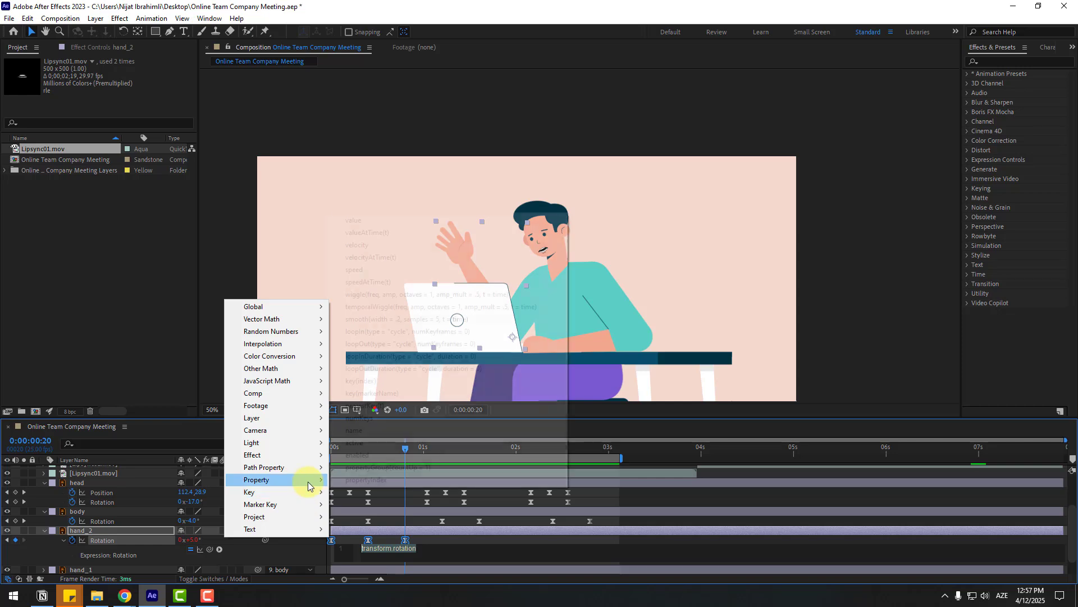
{"action": "mouse_move", "coordinate": [309, 479]}
{"action": "left_click", "coordinate": [443, 369]}
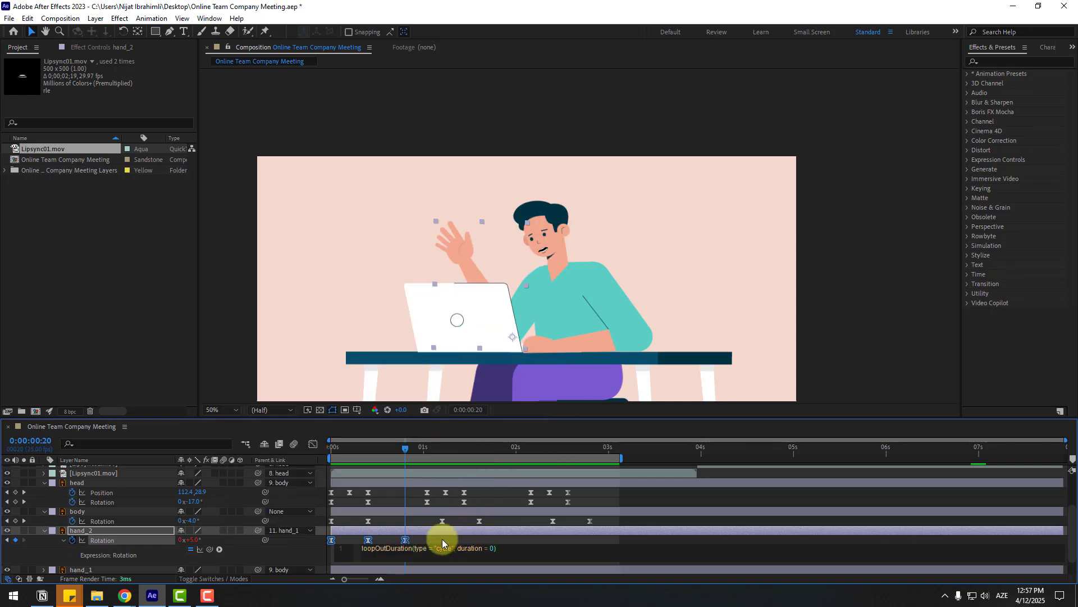
{"action": "left_click", "coordinate": [443, 538]}
{"action": "key", "text": "space"}
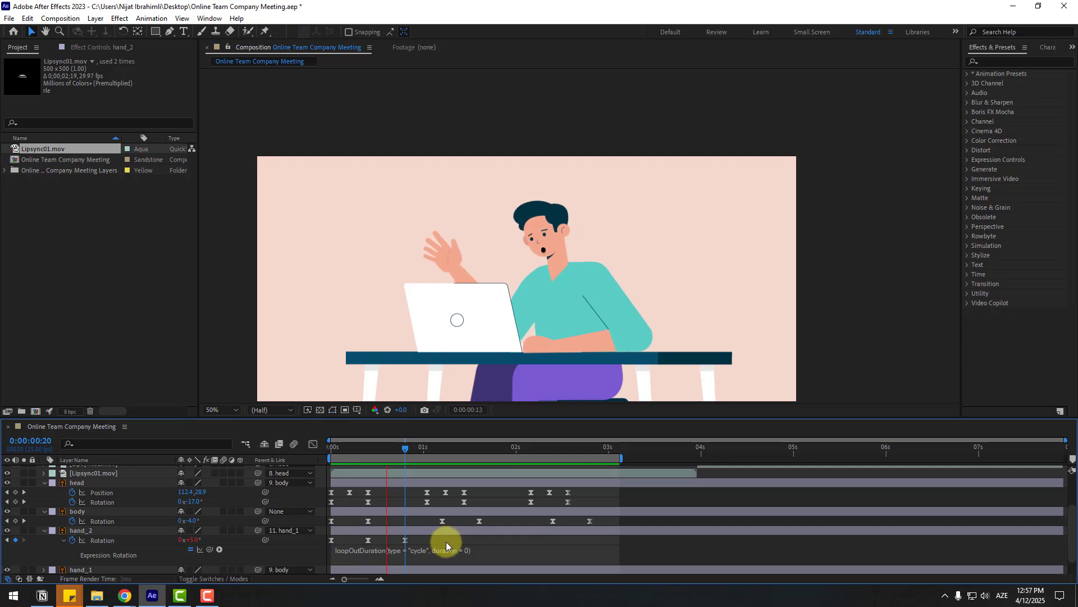